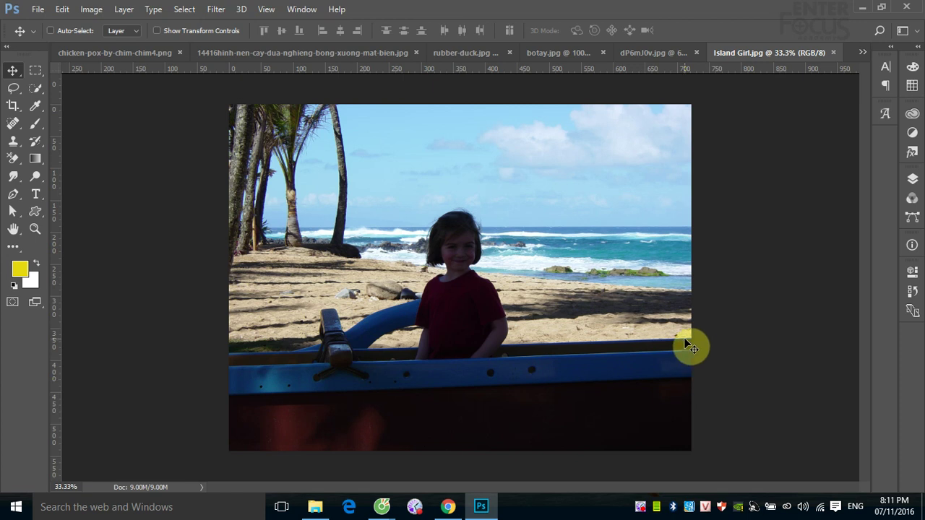
# Pick the Dodge Tool from the Dodge/Burn/Sponge tool group
pyautogui.click(36, 178)
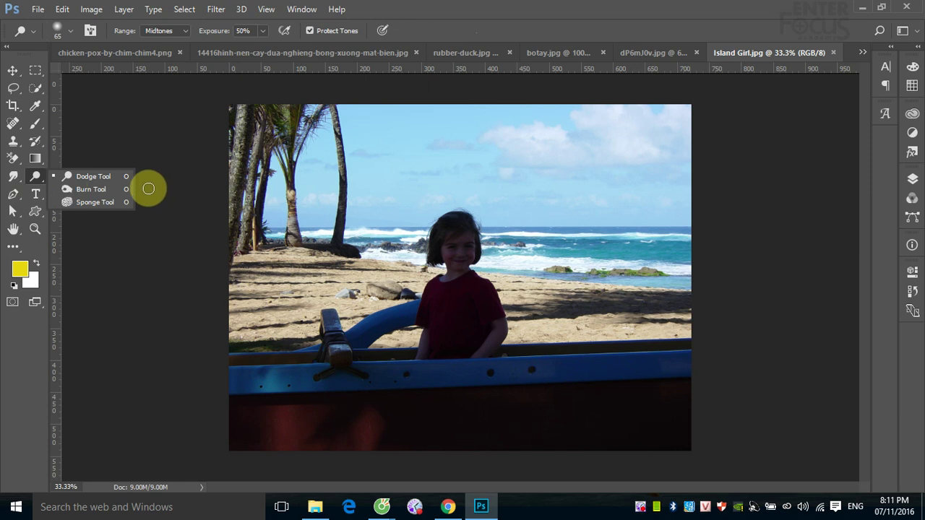
pyautogui.click(92, 177)
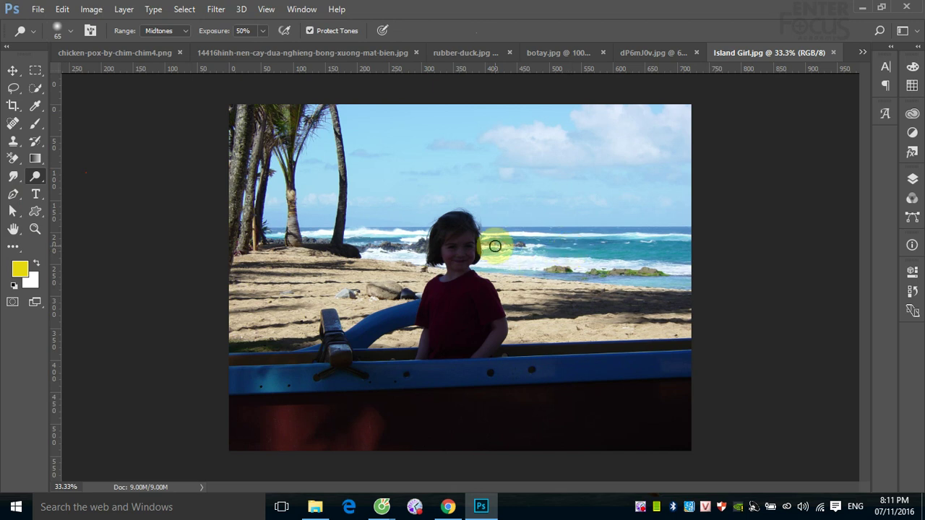
# Zoom in and dodge the girl's face and cheeks with a 111 px brush at 50% exposure
pyautogui.moveTo(470, 238); pyautogui.dragTo(467, 250)
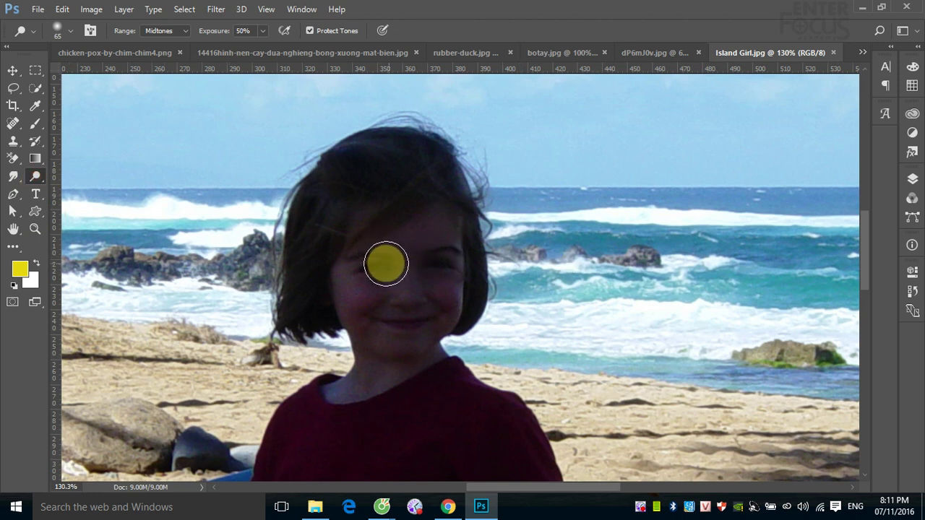
pyautogui.moveTo(378, 264)
pyautogui.mouseDown()
pyautogui.moveTo(401, 269)
pyautogui.moveTo(384, 266)
pyautogui.mouseUp()
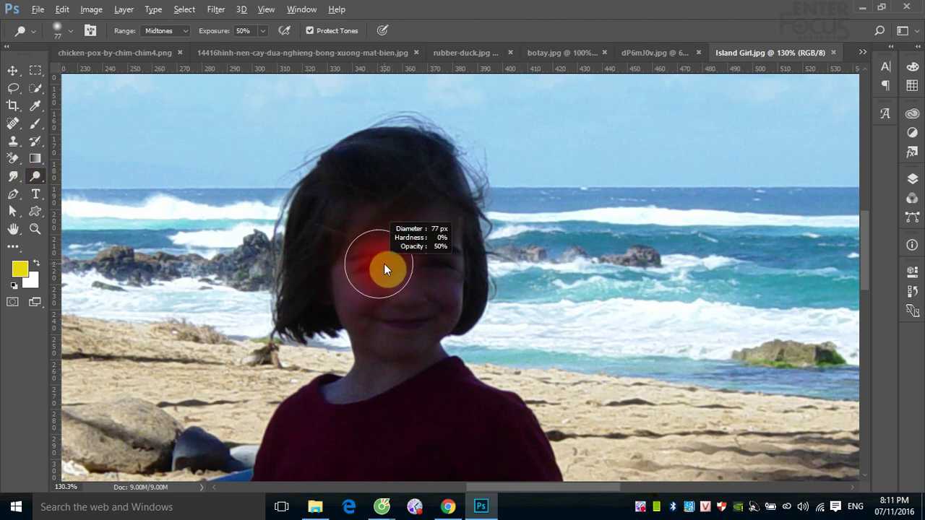
pyautogui.moveTo(387, 324)
pyautogui.mouseDown()
pyautogui.moveTo(403, 262)
pyautogui.moveTo(394, 248)
pyautogui.moveTo(436, 277)
pyautogui.moveTo(393, 356)
pyautogui.moveTo(354, 237)
pyautogui.moveTo(409, 320)
pyautogui.moveTo(432, 325)
pyautogui.moveTo(373, 359)
pyautogui.mouseUp()
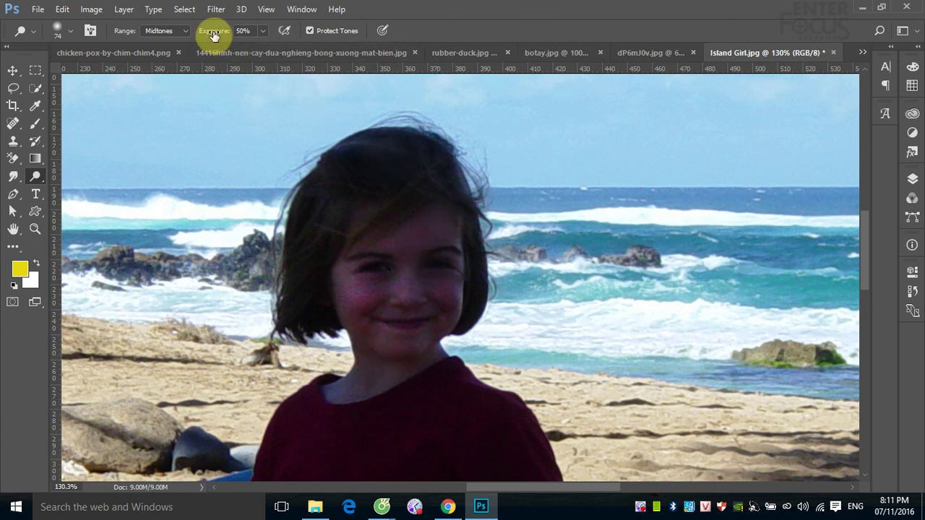
pyautogui.click(263, 31)
pyautogui.click(465, 10)
pyautogui.moveTo(386, 281); pyautogui.dragTo(415, 280)
# Set the Dodge range to Shadows and zoom out to view the whole photo
pyautogui.click(187, 30)
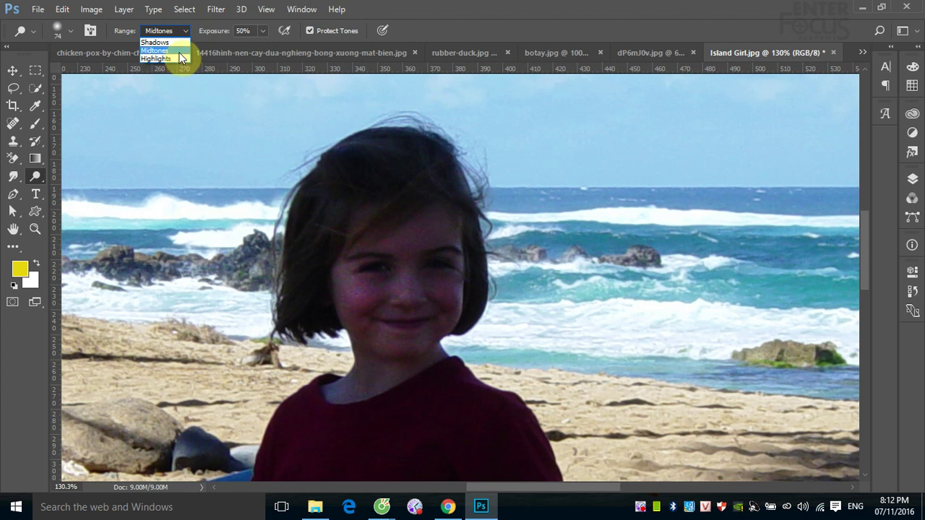
pyautogui.click(179, 51)
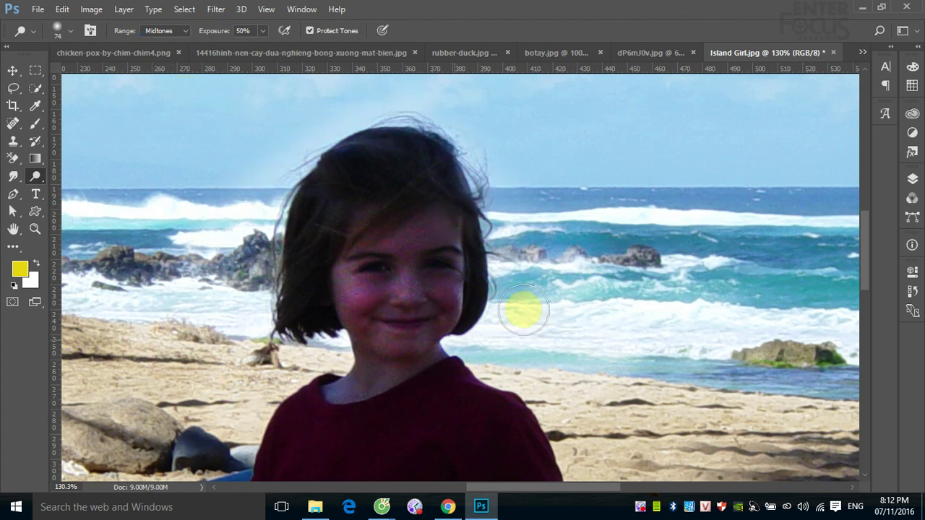
pyautogui.click(187, 36)
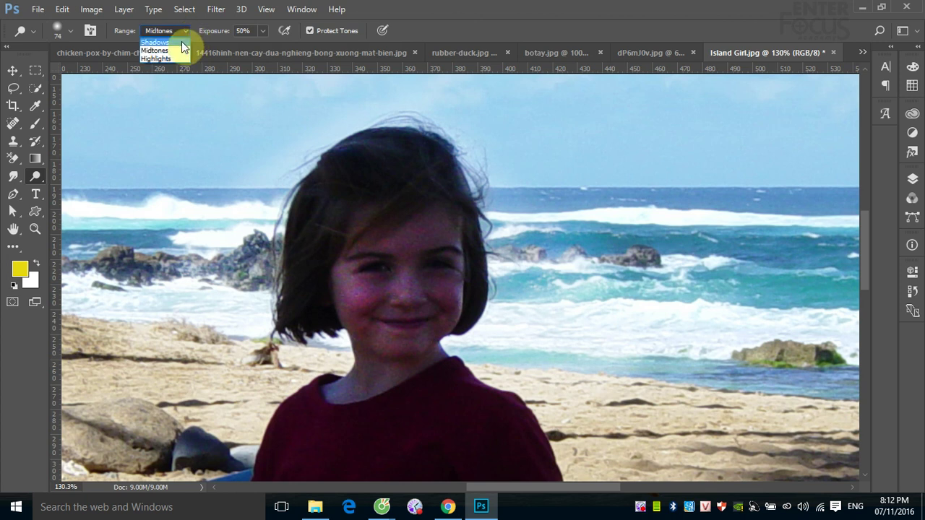
pyautogui.click(181, 42)
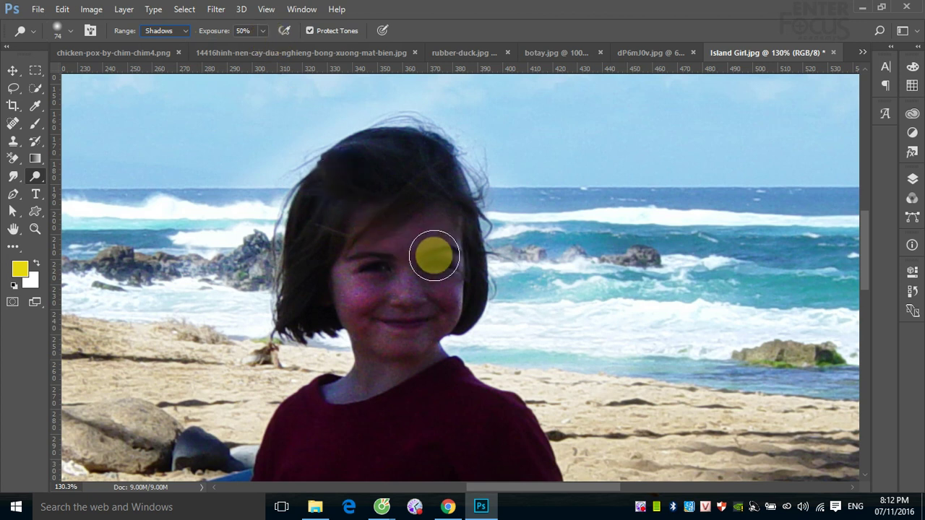
pyautogui.hotkey('ctrl', '-')
pyautogui.hotkey('ctrl', '-')
pyautogui.hotkey('ctrl', '-')
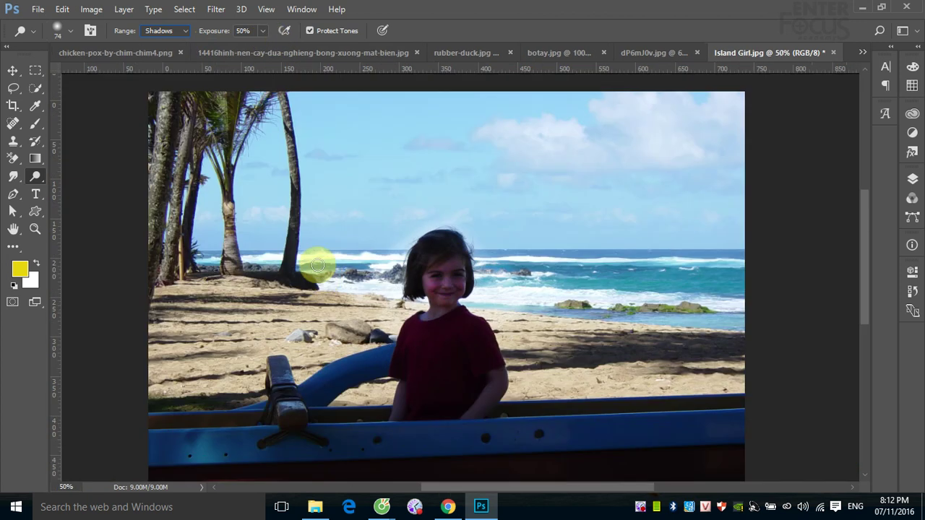
pyautogui.hotkey('ctrl', '-')
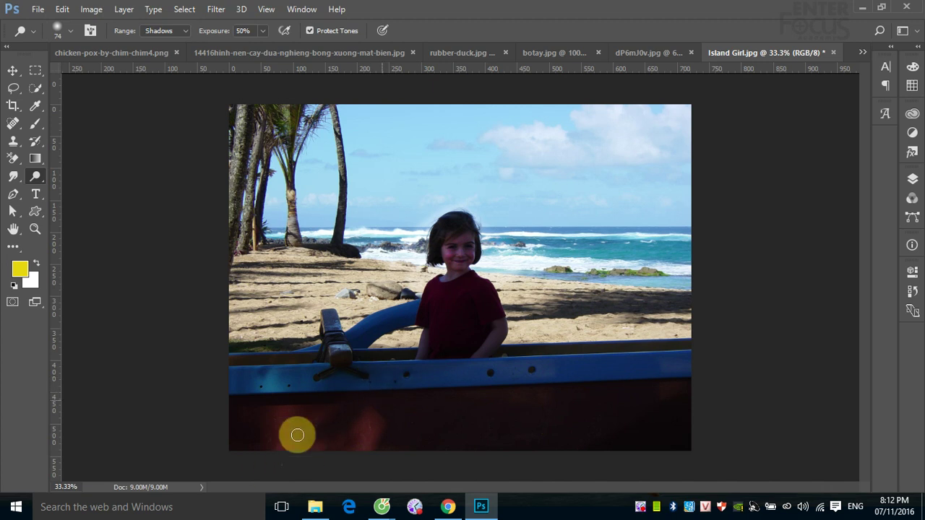
# Switch the Dodge range to Highlights and brighten the sea around the rocks
pyautogui.click(185, 30)
pyautogui.click(169, 60)
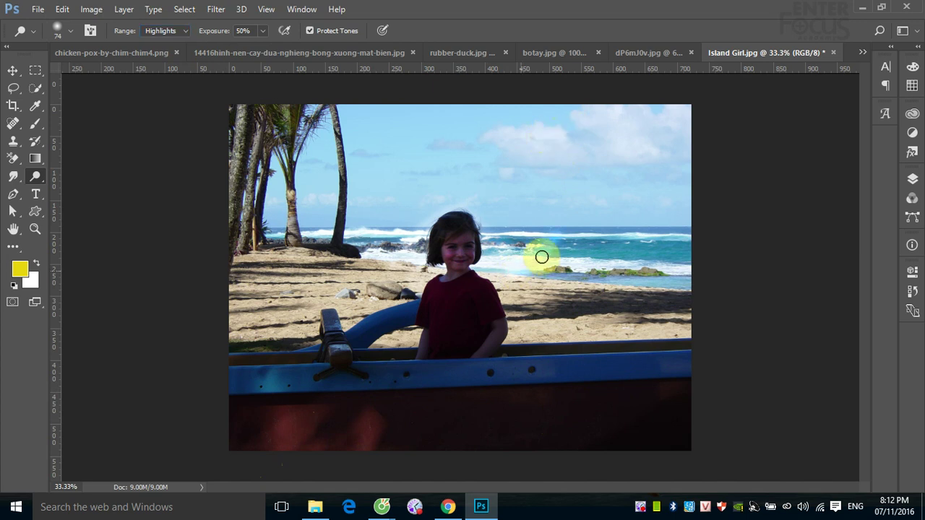
pyautogui.moveTo(542, 257)
pyautogui.mouseDown()
pyautogui.moveTo(613, 233)
pyautogui.moveTo(590, 258)
pyautogui.moveTo(588, 279)
pyautogui.moveTo(652, 253)
pyautogui.moveTo(609, 340)
pyautogui.moveTo(706, 281)
pyautogui.moveTo(683, 245)
pyautogui.moveTo(640, 281)
pyautogui.moveTo(693, 215)
pyautogui.moveTo(551, 295)
pyautogui.moveTo(574, 283)
pyautogui.mouseUp()
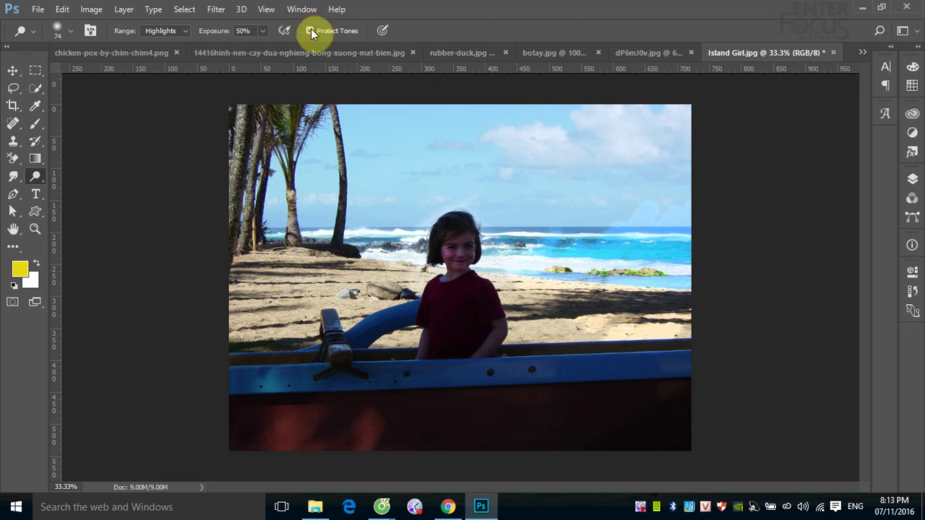
# Zoom in on the girl's head and dodge the sky right of her with Protect Tones off
pyautogui.click(311, 30)
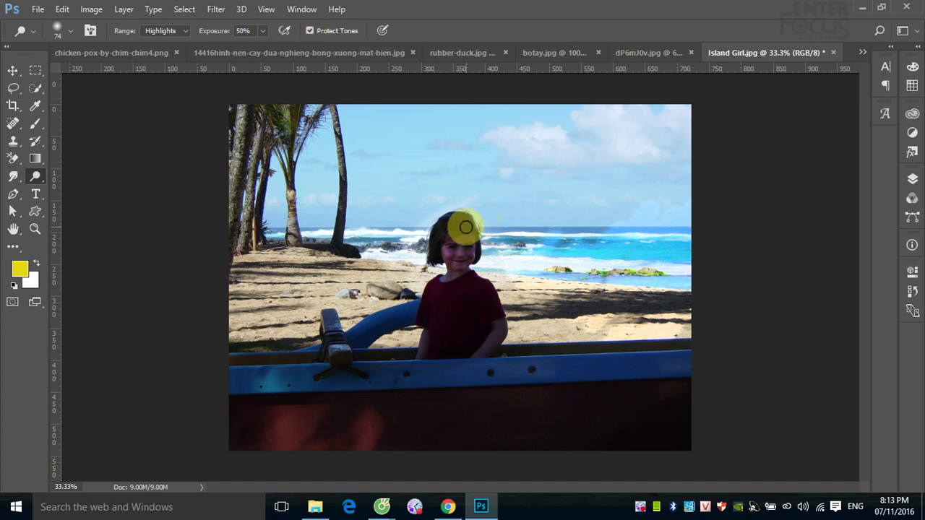
pyautogui.moveTo(411, 198); pyautogui.dragTo(578, 329)
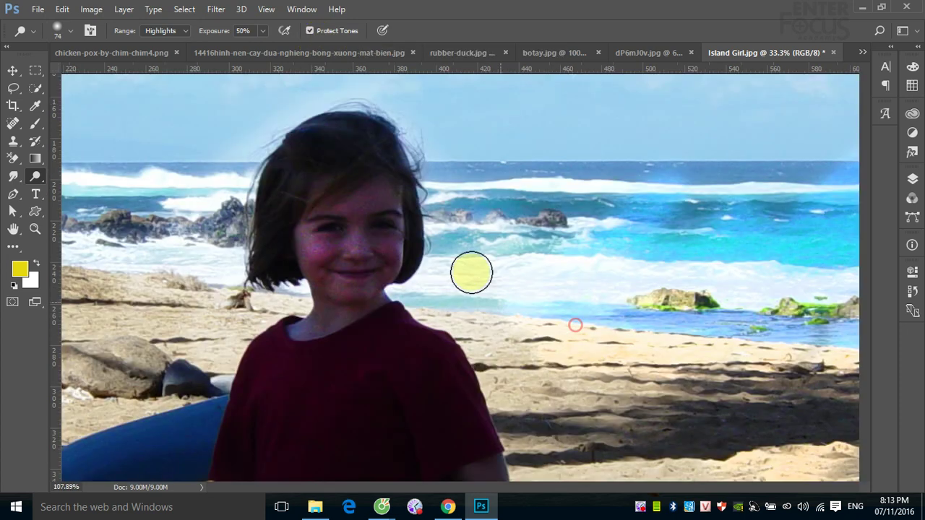
pyautogui.click(310, 31)
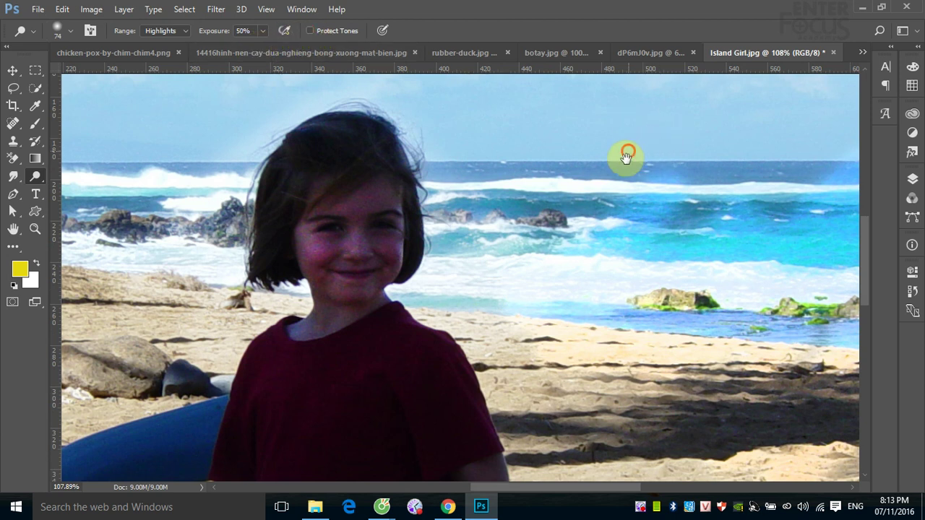
pyautogui.scroll(5, 568, 289)
pyautogui.hscroll(2, 568, 289)
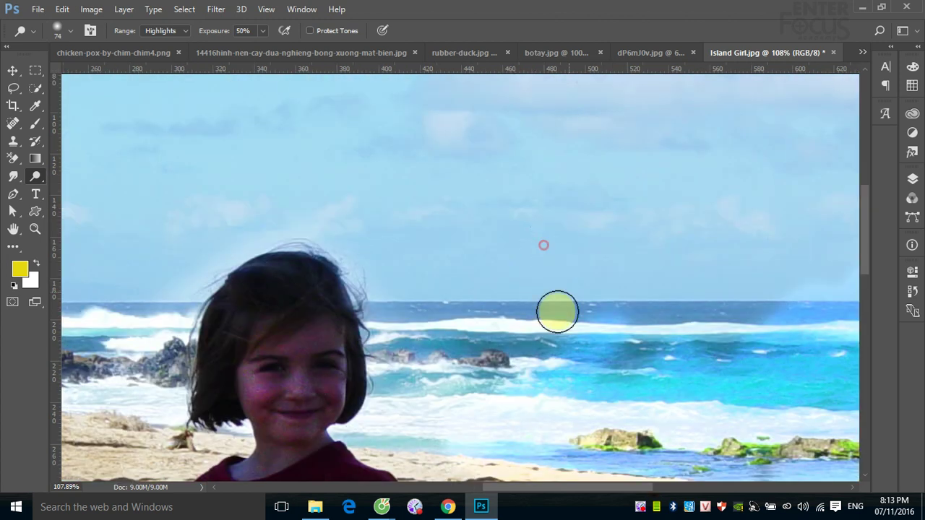
pyautogui.moveTo(600, 331)
pyautogui.mouseDown()
pyautogui.moveTo(595, 256)
pyautogui.moveTo(569, 311)
pyautogui.moveTo(583, 357)
pyautogui.moveTo(662, 368)
pyautogui.moveTo(653, 373)
pyautogui.moveTo(640, 285)
pyautogui.moveTo(623, 283)
pyautogui.moveTo(607, 335)
pyautogui.moveTo(569, 344)
pyautogui.moveTo(632, 305)
pyautogui.moveTo(675, 339)
pyautogui.mouseUp()
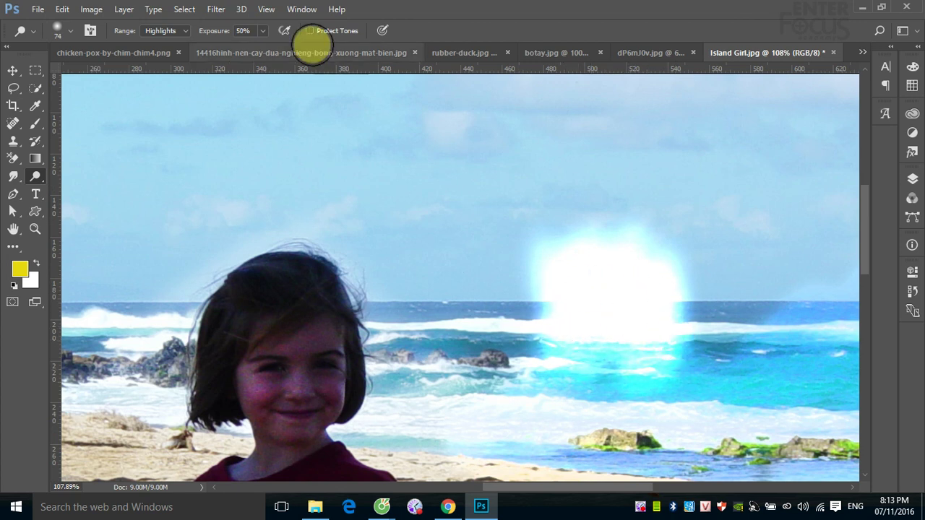
# Re-enable Protect Tones, dodge near the horizon, and fit the photo on screen
pyautogui.click(310, 30)
pyautogui.moveTo(735, 271); pyautogui.dragTo(739, 329)
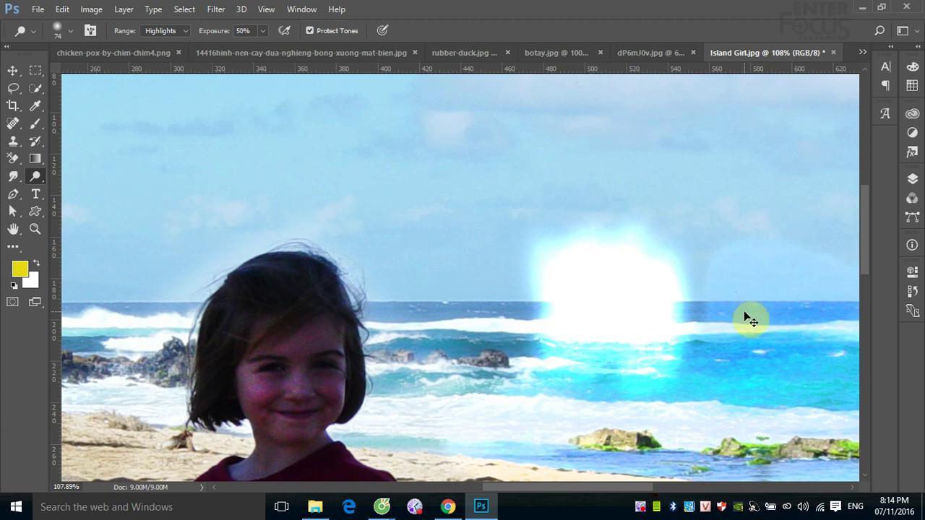
pyautogui.hotkey('ctrl', '0')
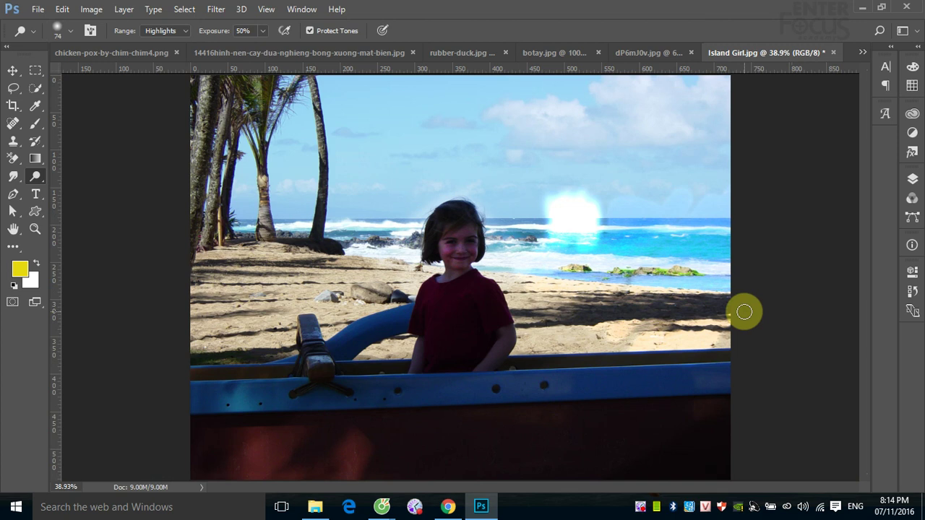
# Revert the photo with F12 and duplicate the Background into Layer 1
pyautogui.press('F12')
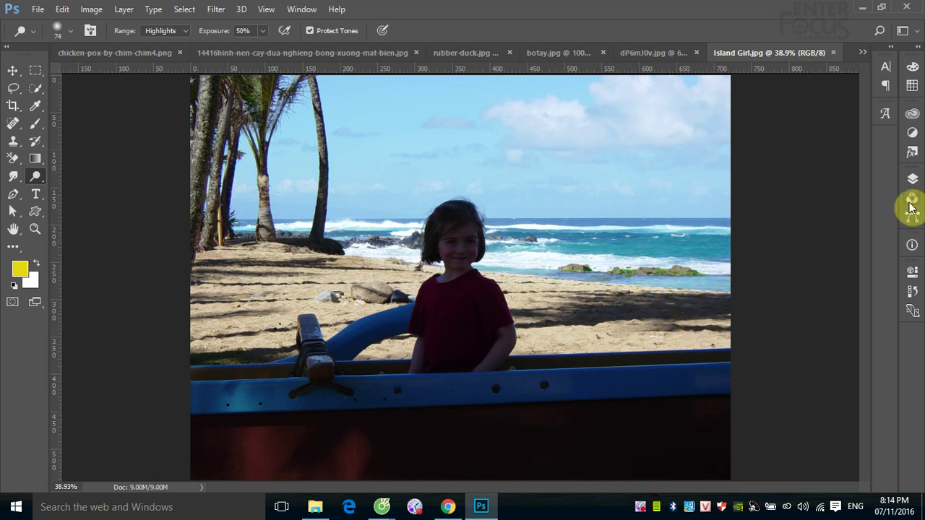
pyautogui.click(912, 179)
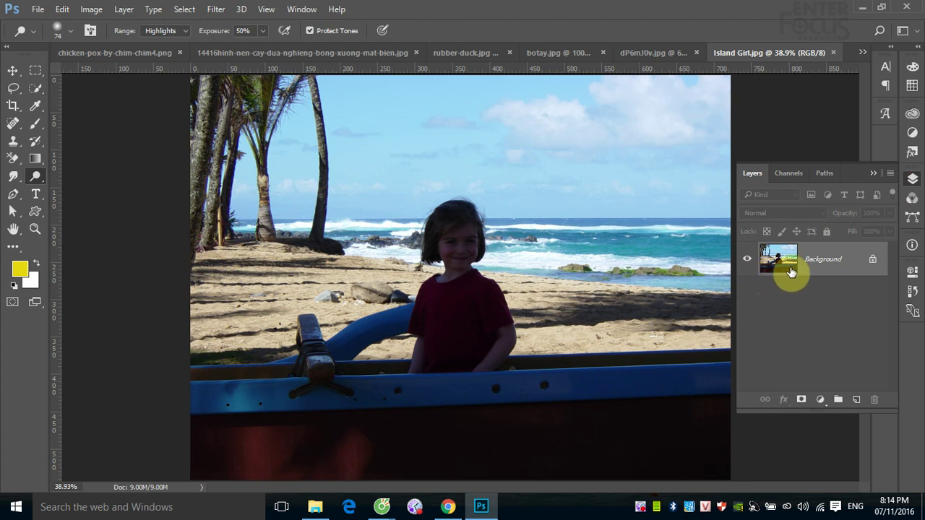
pyautogui.hotkey('ctrl', 'j')
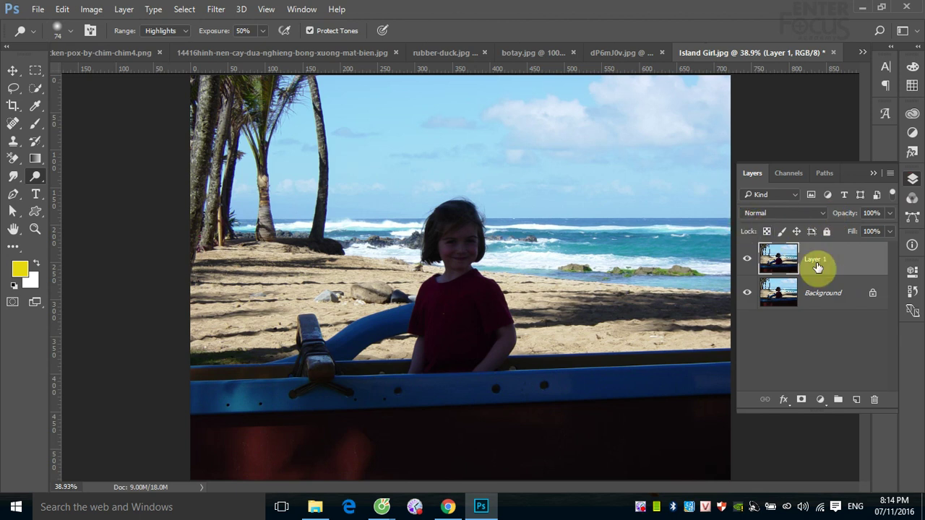
# Cycle Layer 1 through blend modes like Color Dodge and Linear Dodge, settling on Screen
pyautogui.click(823, 214)
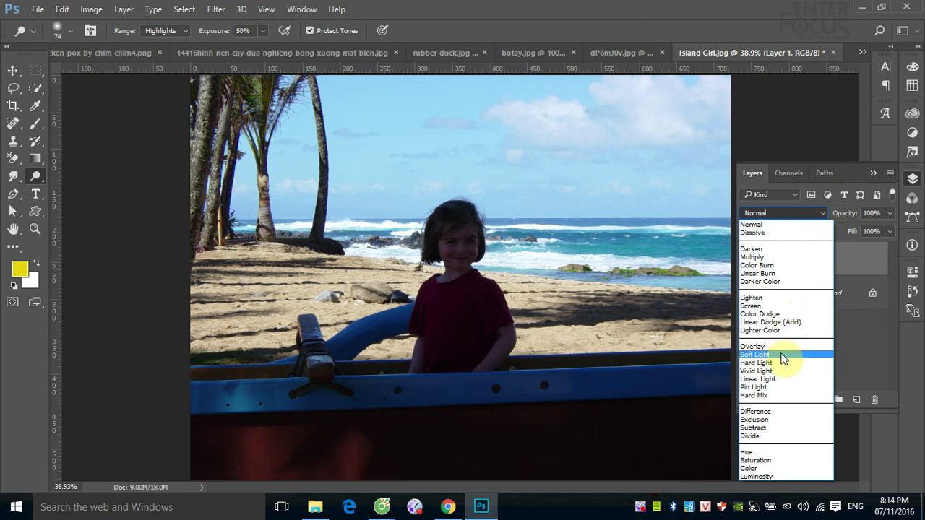
pyautogui.click(768, 307)
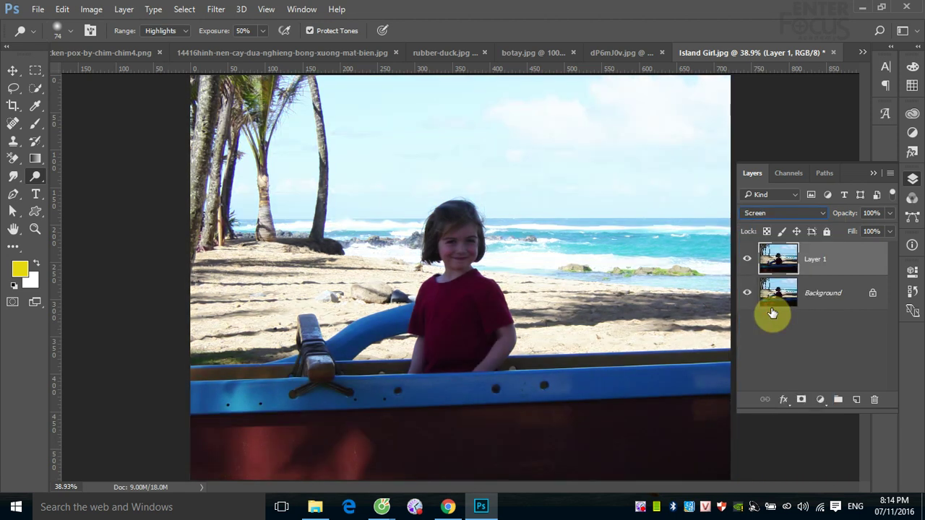
pyautogui.press('Down')
pyautogui.press('Down')
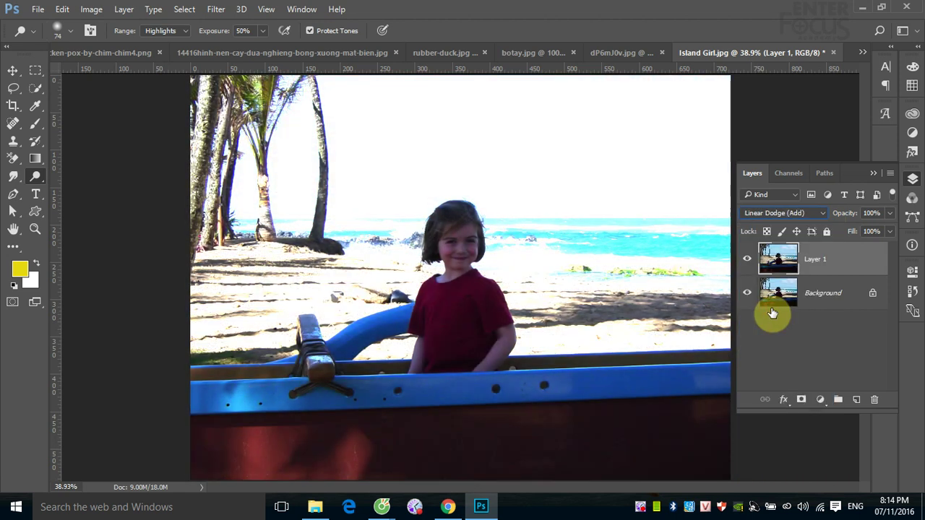
pyautogui.press('Down')
pyautogui.press('Down')
pyautogui.press('Down')
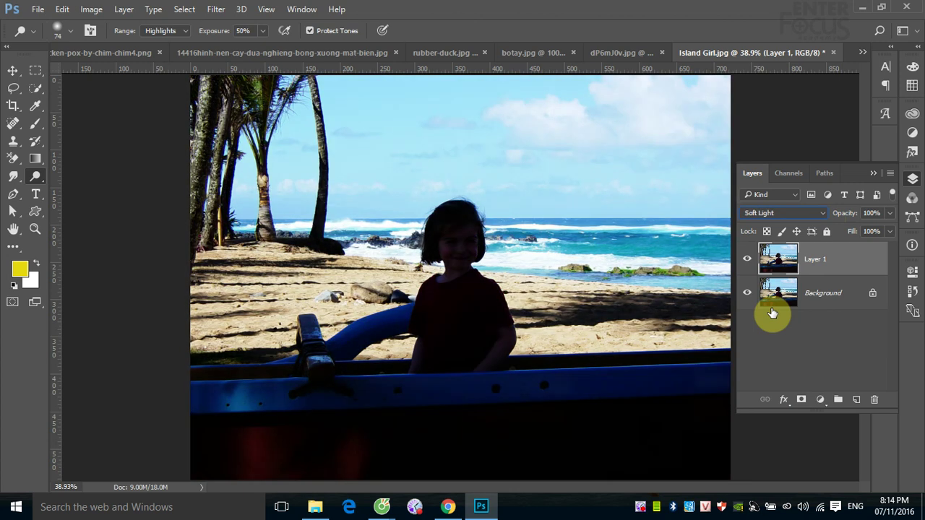
pyautogui.press('Down')
pyautogui.press('Down')
pyautogui.press('Down')
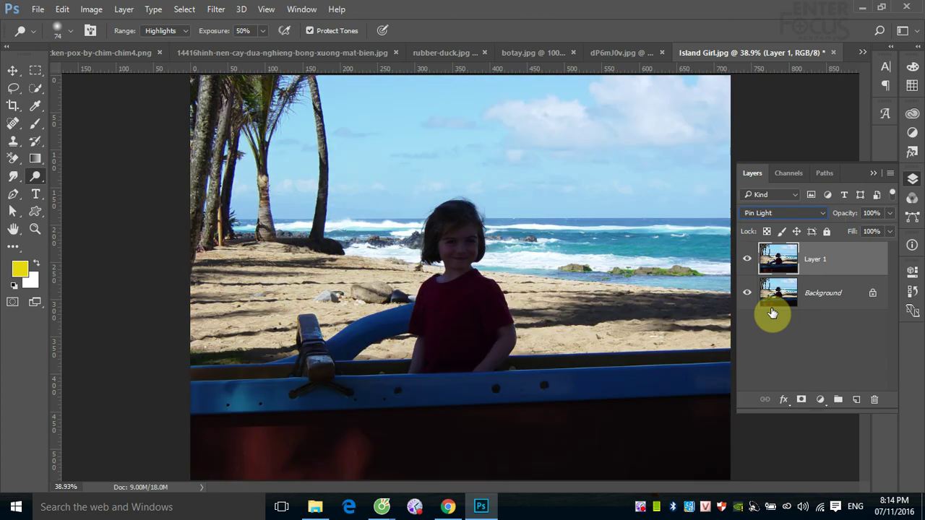
pyautogui.press('Down')
pyautogui.press('Down')
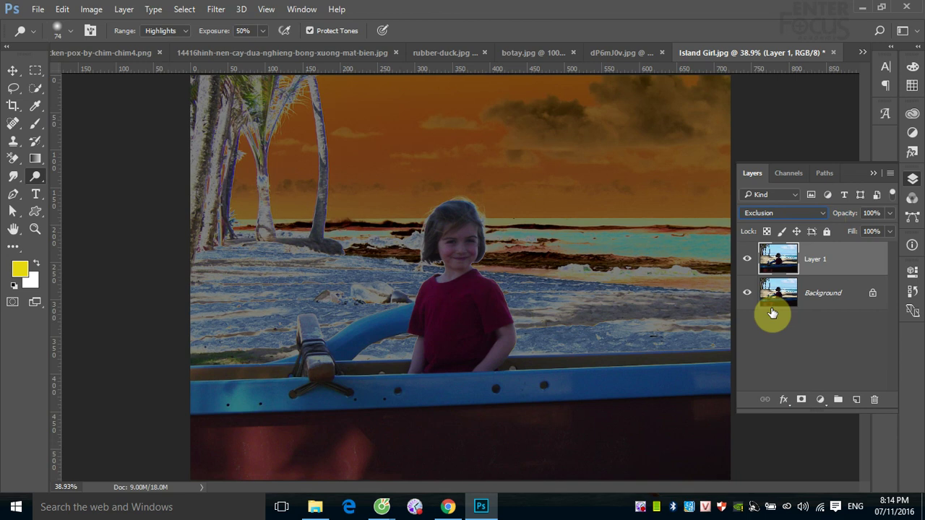
pyautogui.press('Up')
pyautogui.press('Up')
pyautogui.press('Up')
pyautogui.press('Up')
pyautogui.press('Up')
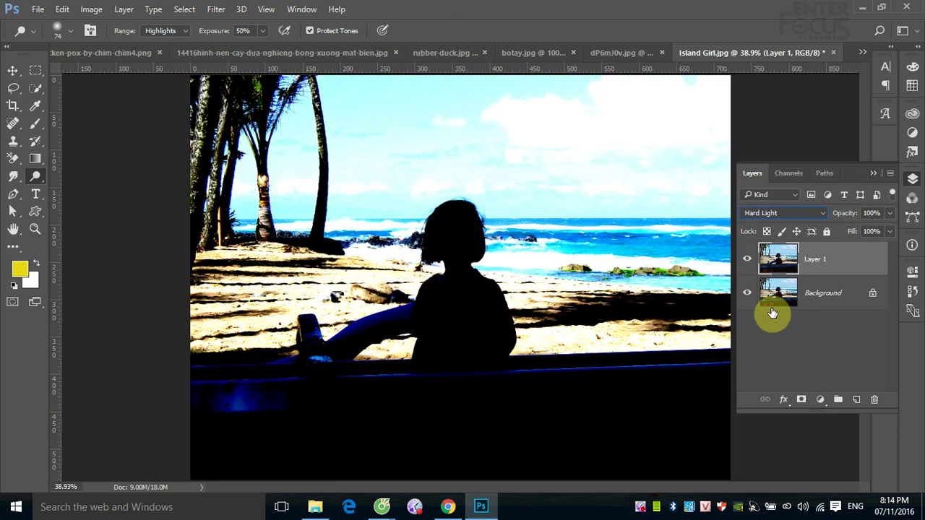
pyautogui.press('Up')
pyautogui.press('Up')
pyautogui.press('Up')
pyautogui.press('Up')
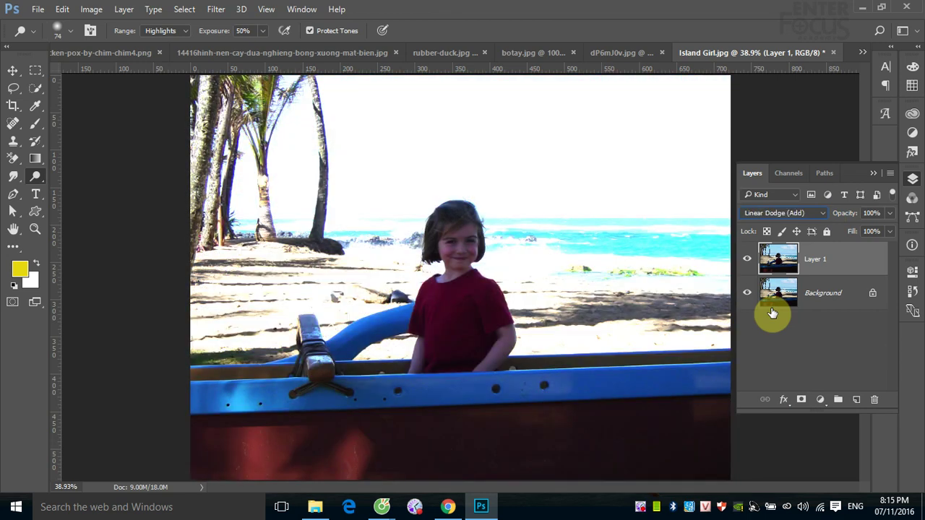
pyautogui.press('Up')
pyautogui.press('Up')
pyautogui.press('Down')
pyautogui.press('Down')
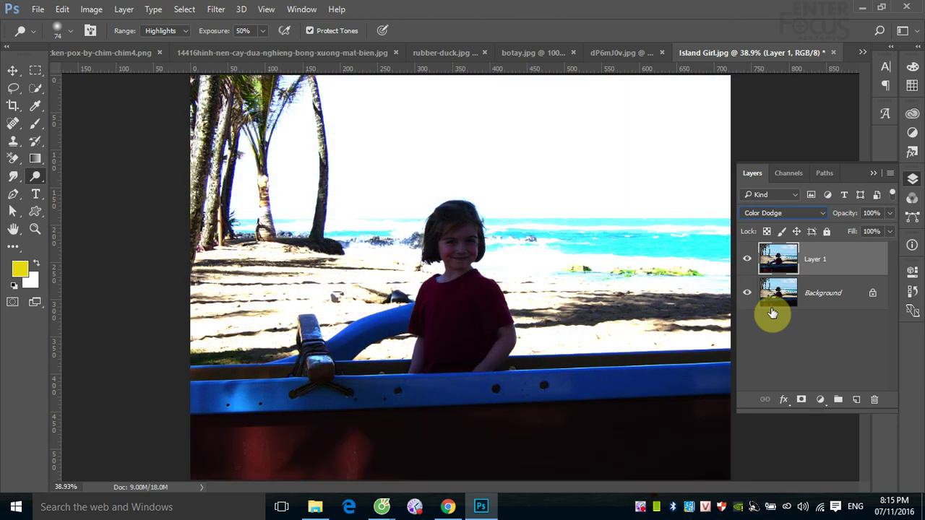
pyautogui.press('Down')
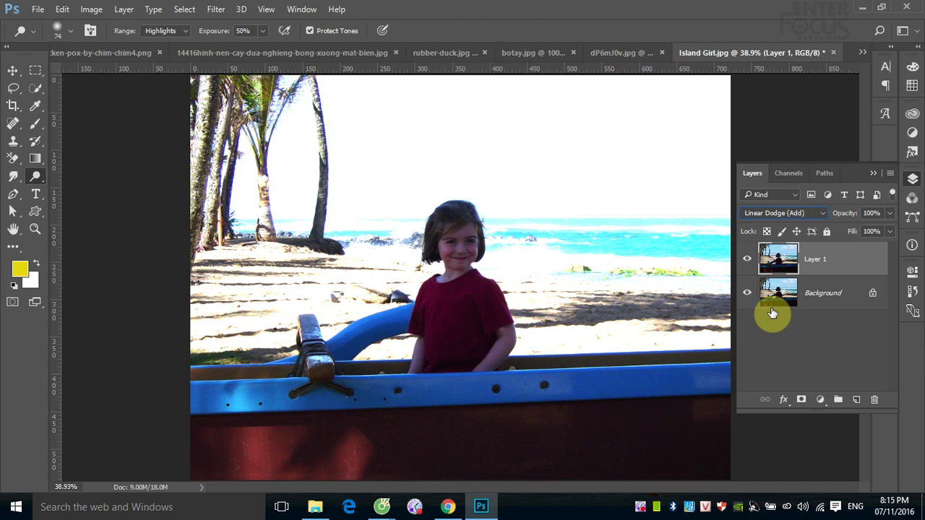
pyautogui.hotkey('shift', '-')
pyautogui.hotkey('shift', '-')
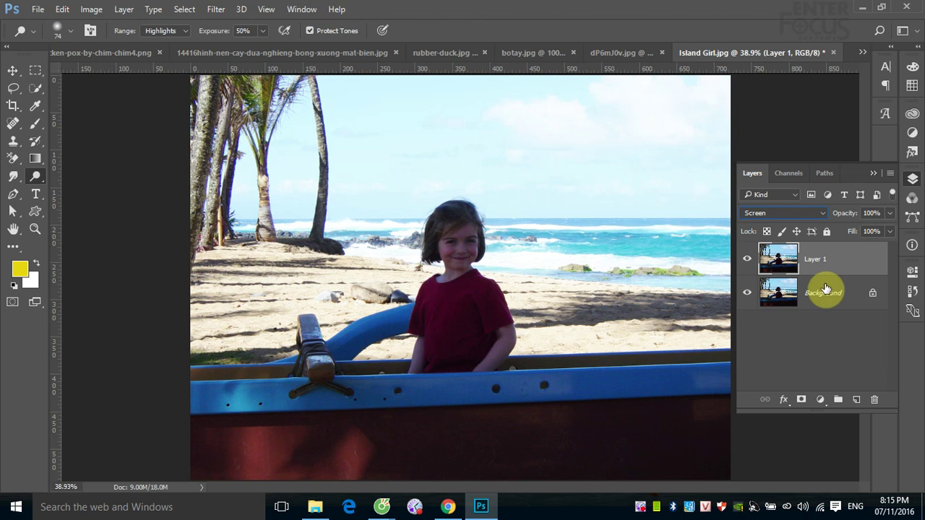
# Select Layer 1 and set up the Eraser Tool with a 373 px brush
pyautogui.click(801, 368)
pyautogui.click(817, 262)
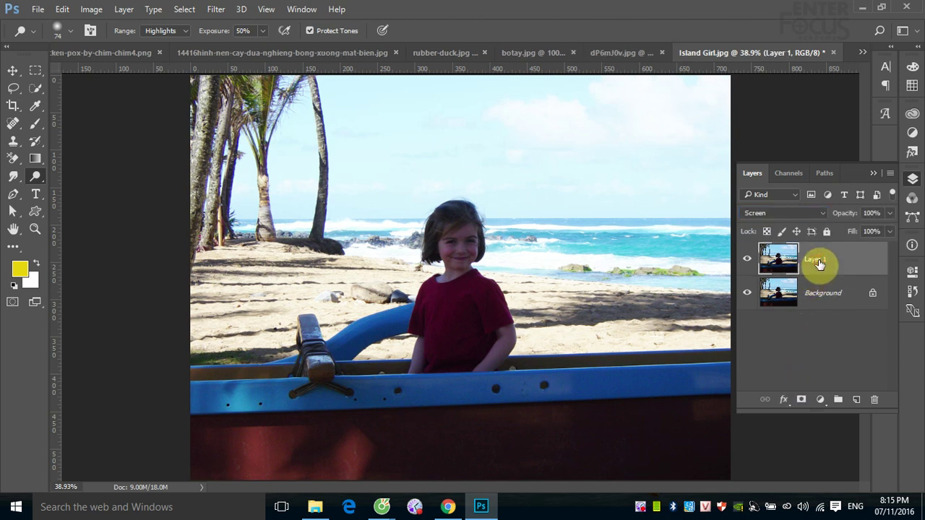
pyautogui.click(16, 160)
pyautogui.click(49, 159)
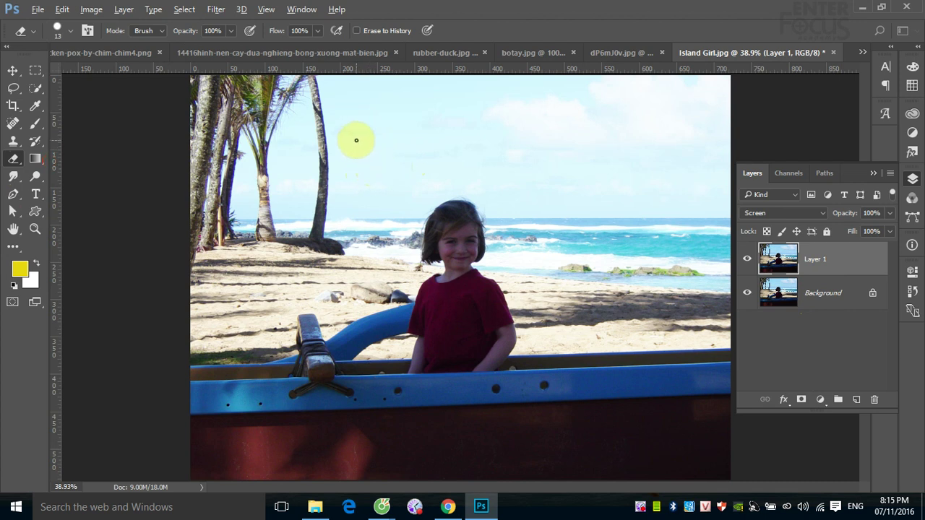
pyautogui.moveTo(356, 139); pyautogui.dragTo(426, 130)
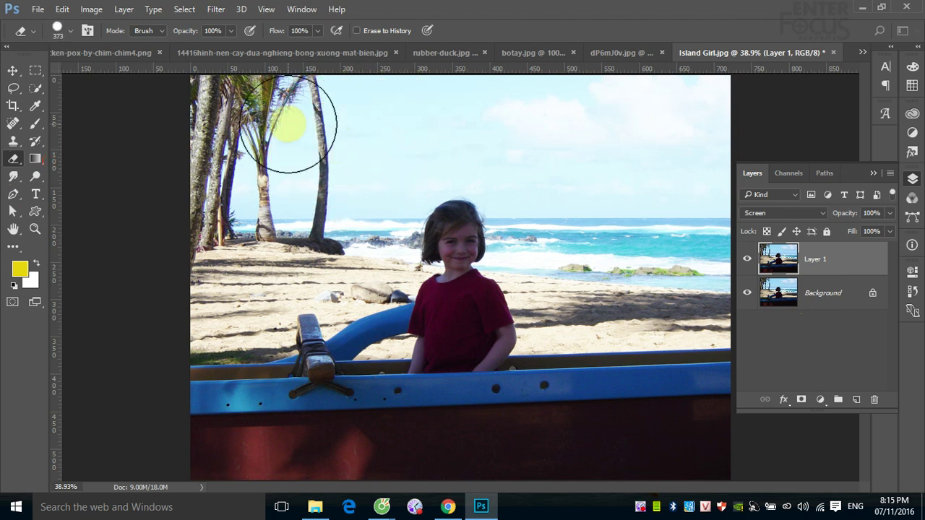
pyautogui.moveTo(320, 182); pyautogui.dragTo(333, 88)
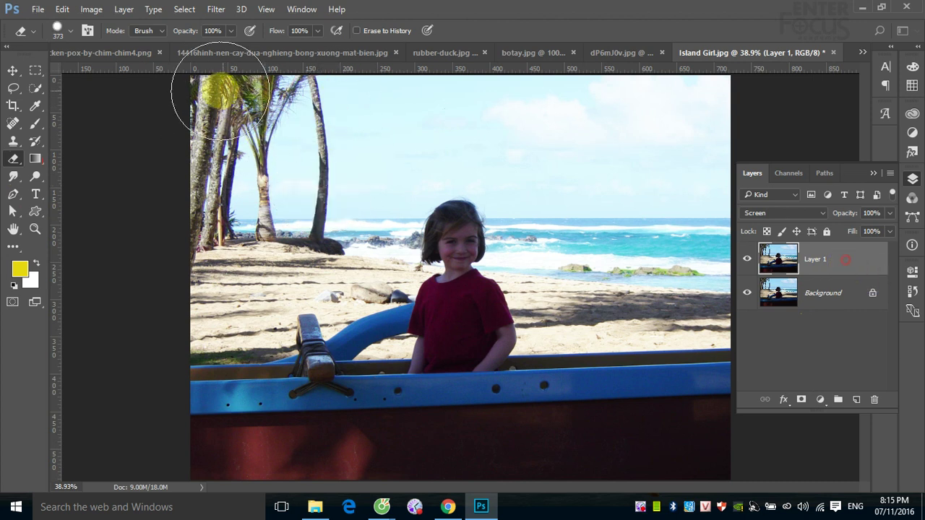
# Erase Layer 1 over the sky, boat hull and right side, then toggle visibility to compare
pyautogui.moveTo(207, 82)
pyautogui.mouseDown()
pyautogui.moveTo(516, 93)
pyautogui.moveTo(114, 114)
pyautogui.moveTo(190, 188)
pyautogui.moveTo(448, 126)
pyautogui.moveTo(368, 204)
pyautogui.moveTo(371, 246)
pyautogui.moveTo(275, 299)
pyautogui.moveTo(484, 328)
pyautogui.moveTo(165, 345)
pyautogui.moveTo(258, 265)
pyautogui.moveTo(282, 100)
pyautogui.mouseUp()
pyautogui.moveTo(220, 400)
pyautogui.mouseDown()
pyautogui.moveTo(337, 458)
pyautogui.moveTo(801, 438)
pyautogui.moveTo(636, 209)
pyautogui.moveTo(594, 237)
pyautogui.moveTo(563, 127)
pyautogui.moveTo(547, 155)
pyautogui.moveTo(696, 367)
pyautogui.moveTo(699, 470)
pyautogui.moveTo(576, 186)
pyautogui.moveTo(543, 193)
pyautogui.moveTo(464, 138)
pyautogui.moveTo(526, 192)
pyautogui.moveTo(542, 237)
pyautogui.moveTo(532, 282)
pyautogui.moveTo(533, 274)
pyautogui.moveTo(526, 289)
pyautogui.moveTo(533, 198)
pyautogui.moveTo(492, 164)
pyautogui.moveTo(423, 161)
pyautogui.moveTo(383, 186)
pyautogui.moveTo(368, 217)
pyautogui.moveTo(370, 271)
pyautogui.moveTo(405, 296)
pyautogui.moveTo(412, 321)
pyautogui.moveTo(378, 345)
pyautogui.moveTo(688, 391)
pyautogui.mouseUp()
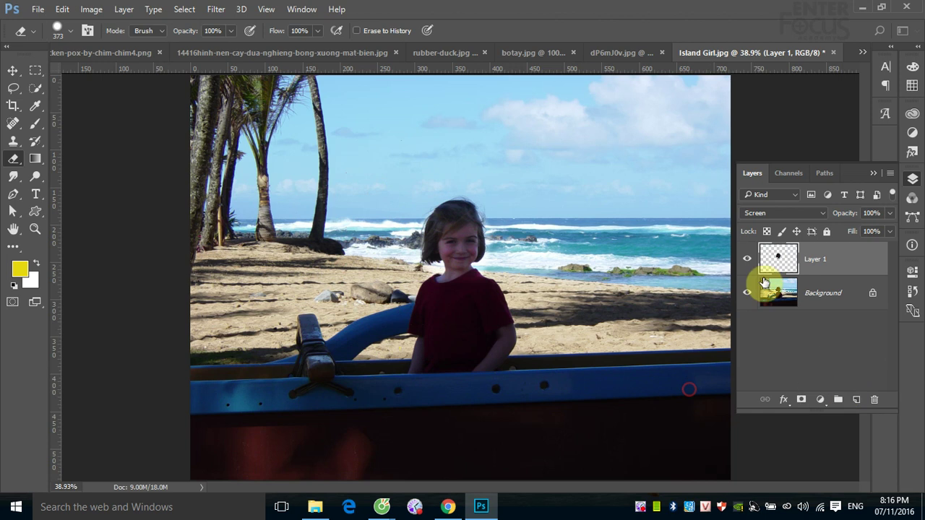
pyautogui.click(747, 260)
pyautogui.click(746, 261)
pyautogui.click(746, 261)
# Delete Layer 1, leaving only the Background layer
pyautogui.click(747, 260)
pyautogui.moveTo(876, 269); pyautogui.dragTo(874, 401)
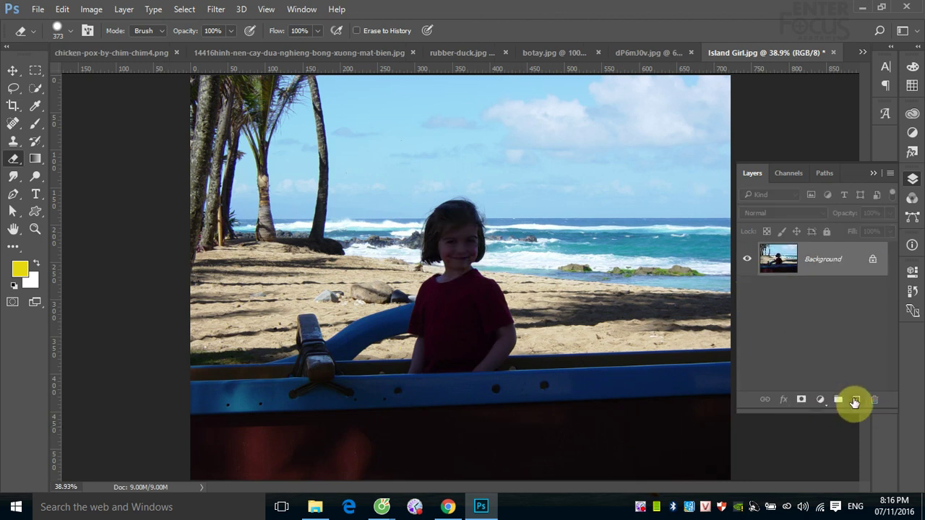
pyautogui.click(855, 401)
pyautogui.moveTo(867, 257); pyautogui.dragTo(874, 400)
# Duplicate the Background, set the copy to Screen blending, and add a layer mask
pyautogui.moveTo(838, 260); pyautogui.dragTo(856, 400)
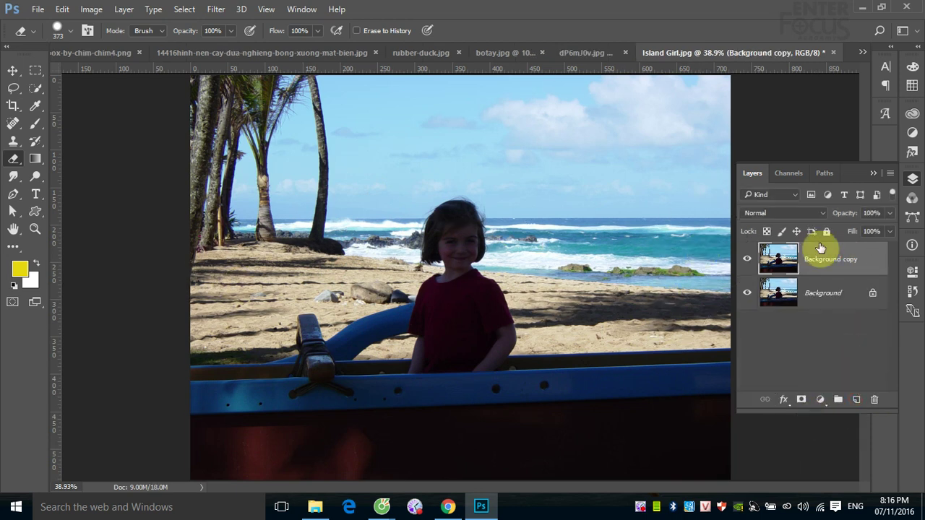
pyautogui.click(823, 214)
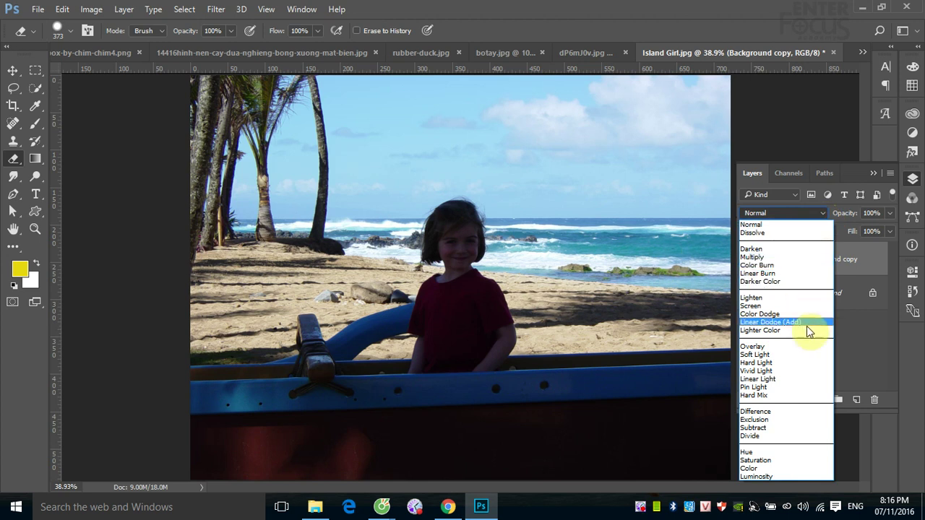
pyautogui.click(778, 307)
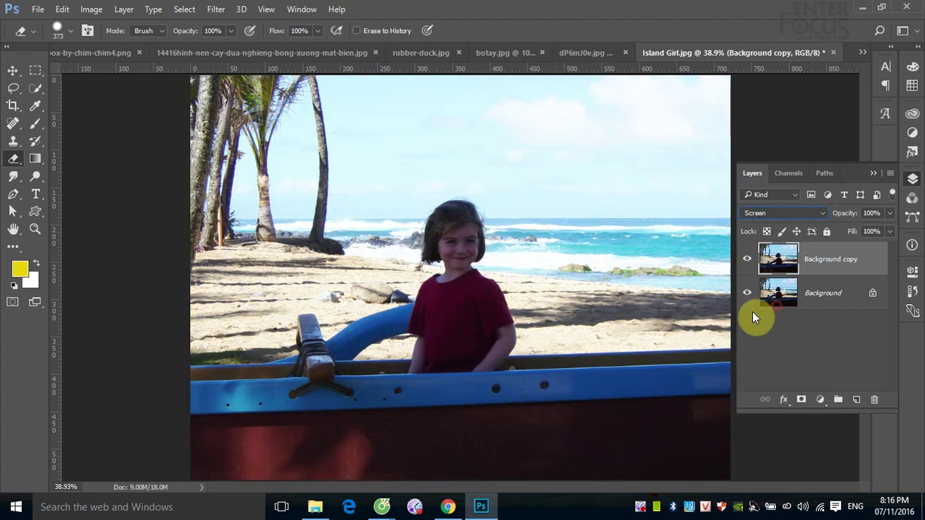
pyautogui.click(801, 400)
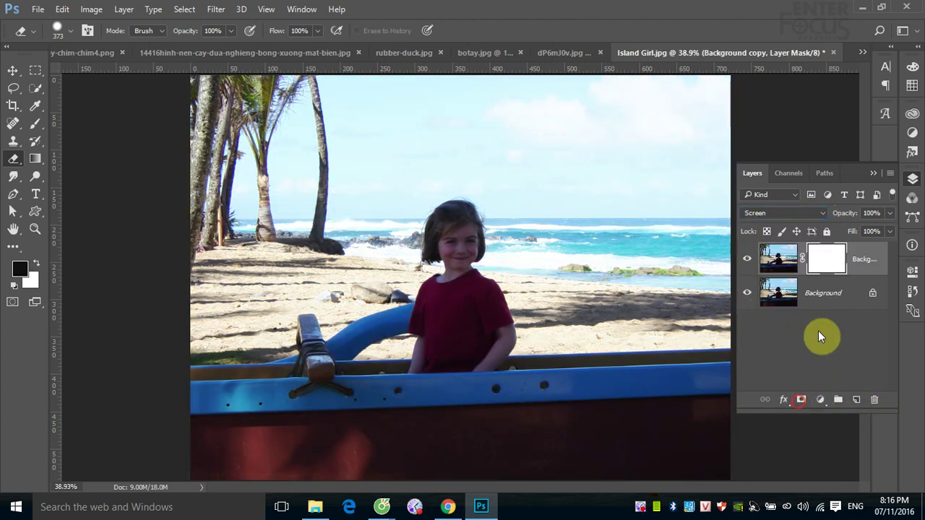
# Paint the Background copy's mask black with a 306 px brush, then make white the foreground colour
pyautogui.click(35, 122)
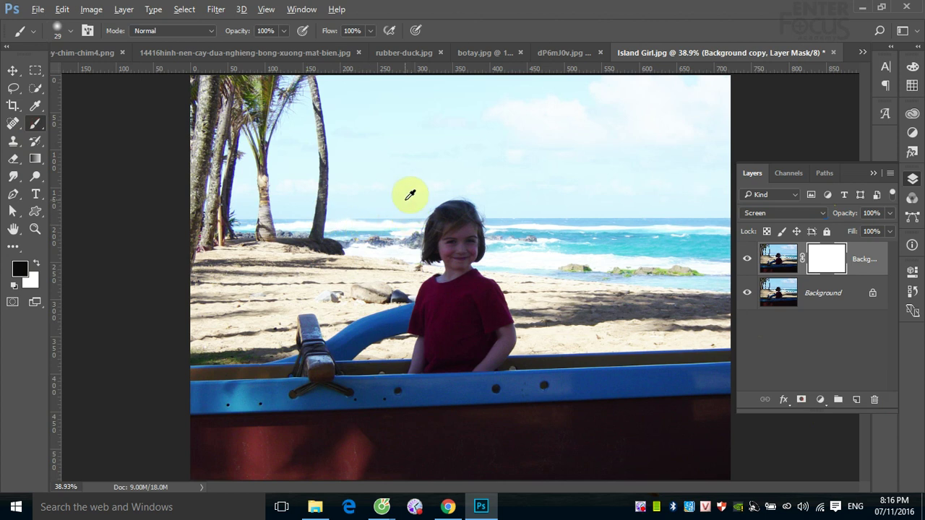
pyautogui.moveTo(410, 195); pyautogui.dragTo(445, 182)
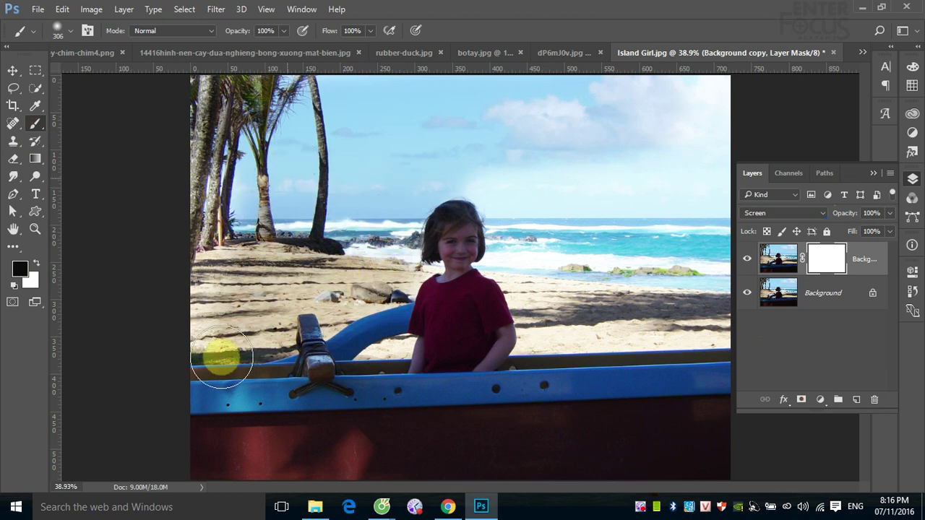
pyautogui.moveTo(222, 359)
pyautogui.mouseDown()
pyautogui.moveTo(416, 297)
pyautogui.moveTo(672, 392)
pyautogui.moveTo(535, 151)
pyautogui.moveTo(496, 186)
pyautogui.moveTo(574, 186)
pyautogui.moveTo(508, 249)
pyautogui.moveTo(547, 253)
pyautogui.moveTo(516, 320)
pyautogui.mouseUp()
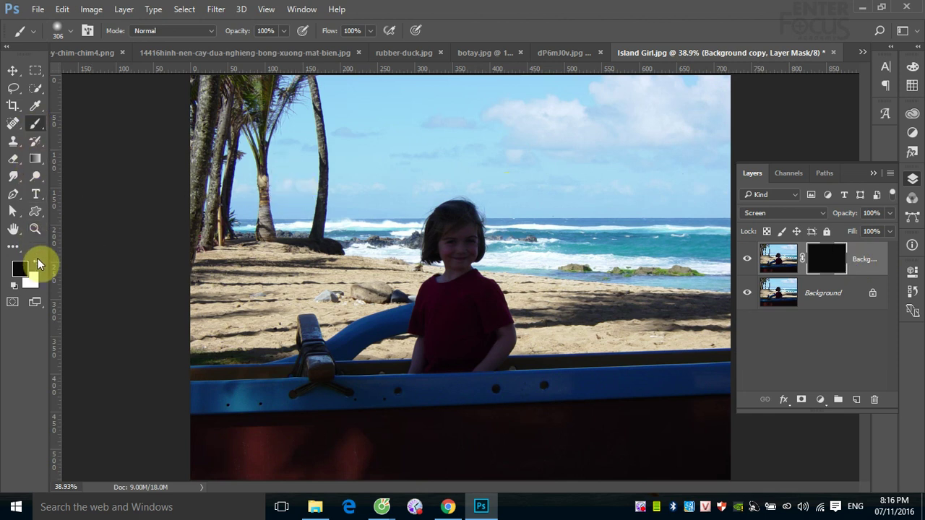
pyautogui.click(36, 263)
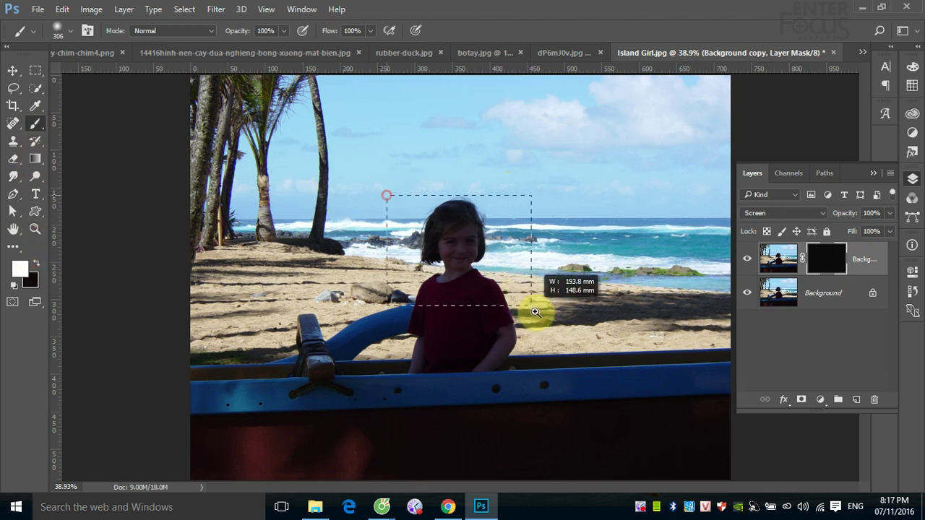
# Paint white on the Background copy's mask over the girl's face and hair using a 99 px brush
pyautogui.press(']')
pyautogui.press(']')
pyautogui.press(']')
pyautogui.scroll(4, 431, 271)
pyautogui.moveTo(425, 269); pyautogui.dragTo(336, 269)
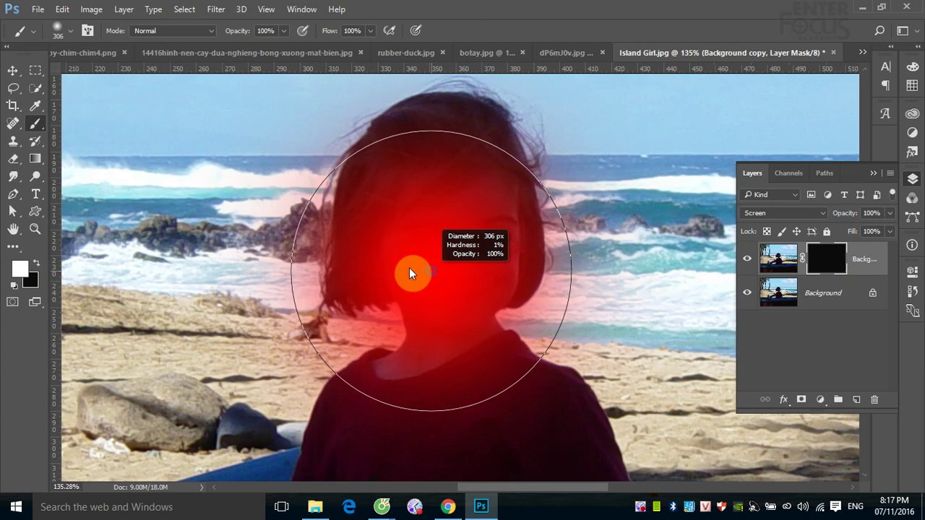
pyautogui.moveTo(438, 242)
pyautogui.mouseDown()
pyautogui.moveTo(448, 275)
pyautogui.moveTo(473, 205)
pyautogui.moveTo(477, 233)
pyautogui.moveTo(444, 253)
pyautogui.moveTo(454, 299)
pyautogui.moveTo(419, 363)
pyautogui.moveTo(450, 351)
pyautogui.moveTo(482, 257)
pyautogui.moveTo(487, 211)
pyautogui.mouseUp()
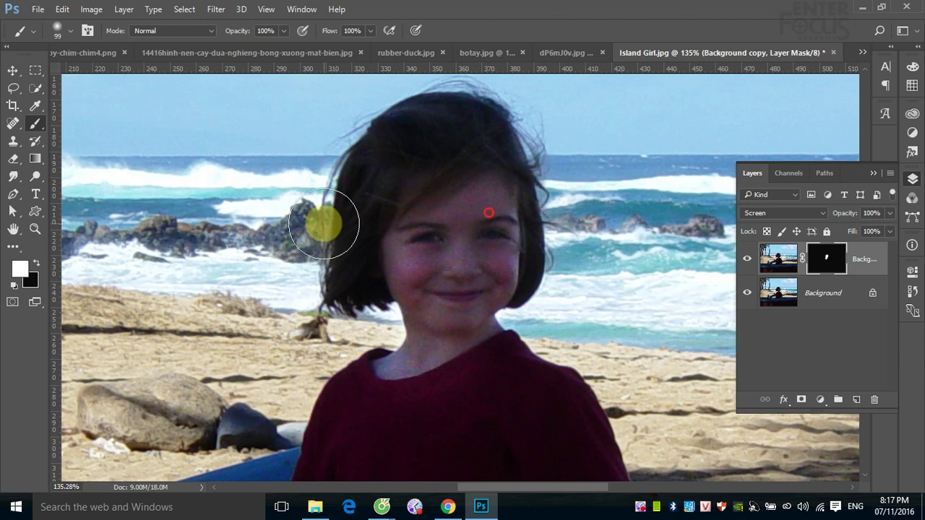
pyautogui.moveTo(325, 221); pyautogui.dragTo(299, 224)
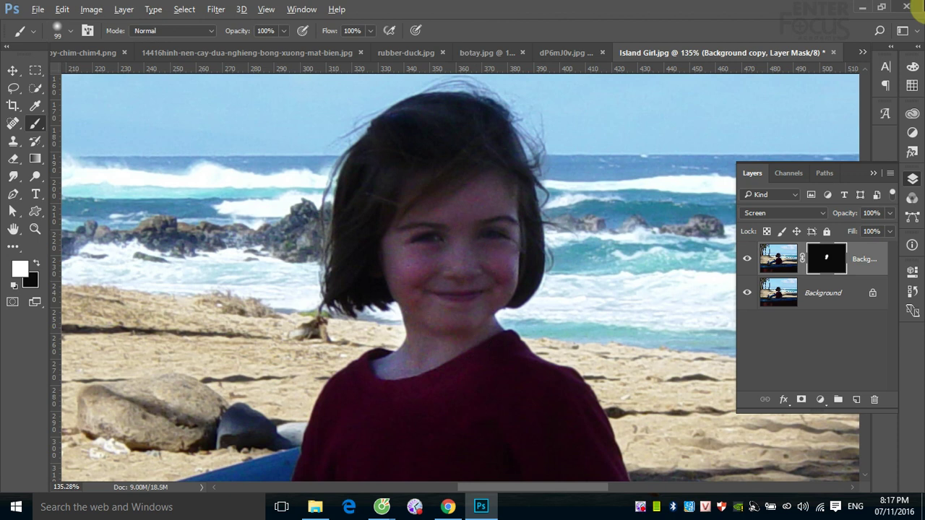
# Fit the photo on screen and toggle the Screen copy's visibility to compare the result
pyautogui.hotkey('ctrl', '-')
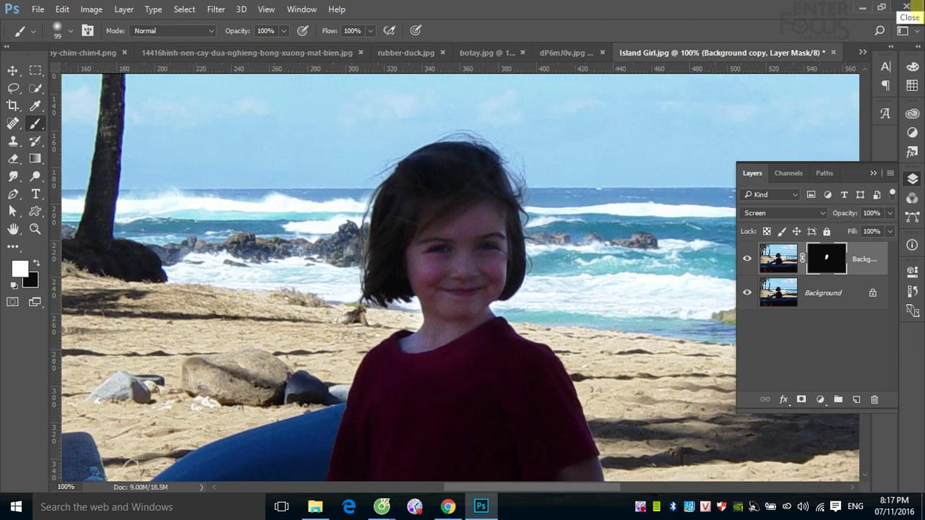
pyautogui.hotkey('ctrl', '0')
pyautogui.click(747, 261)
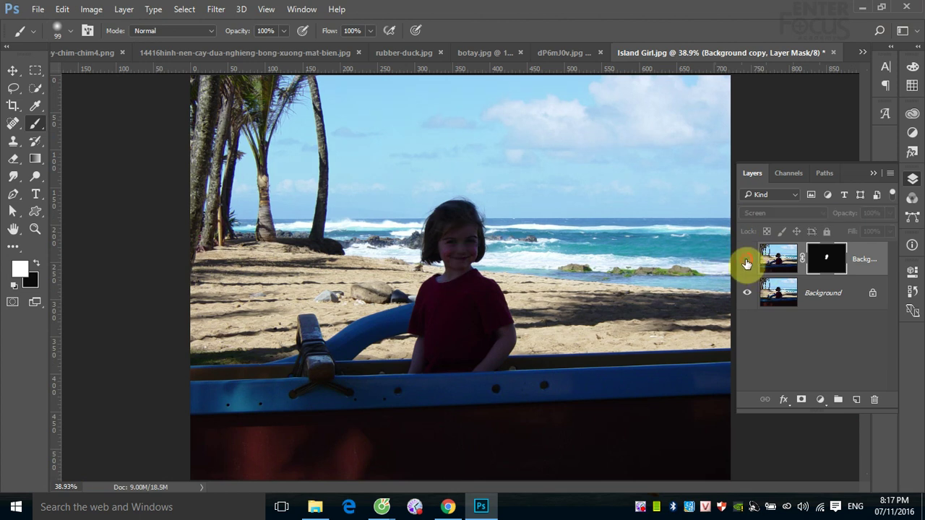
pyautogui.click(747, 262)
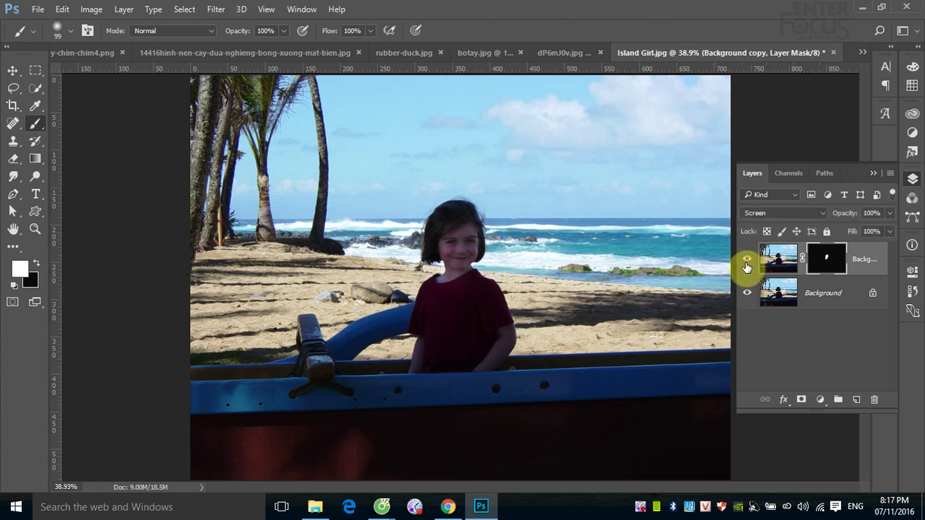
pyautogui.click(746, 261)
pyautogui.click(746, 262)
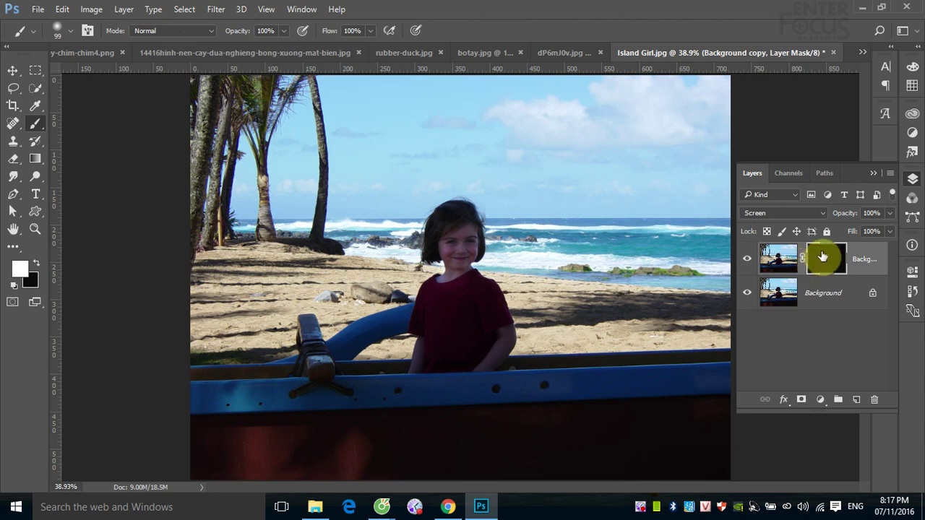
# Disable the face layer mask to compare the photo, then re-enable it
pyautogui.click(825, 260)
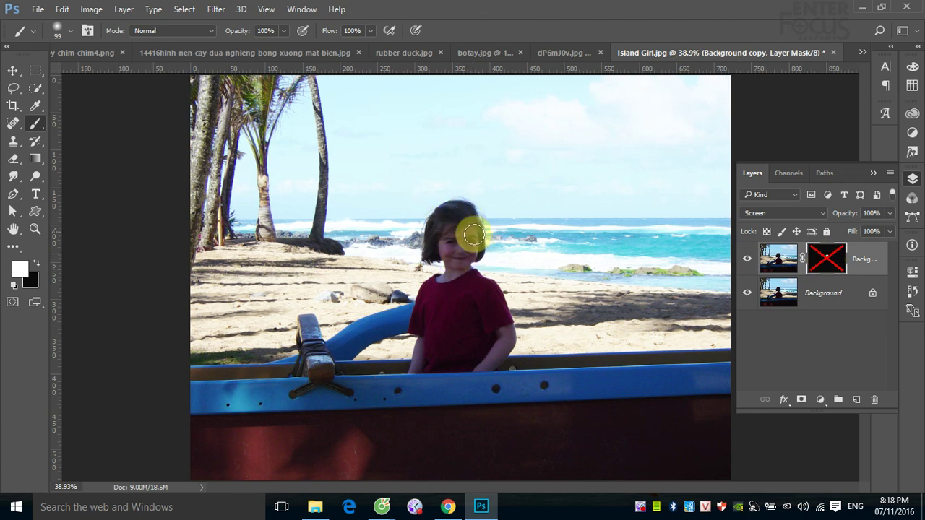
pyautogui.moveTo(451, 229); pyautogui.dragTo(468, 264)
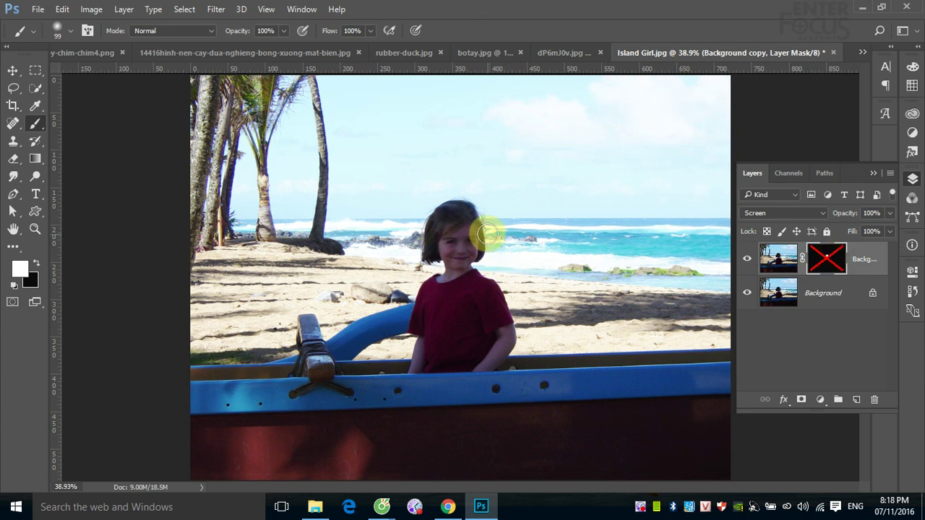
pyautogui.keyDown('shift'); pyautogui.click(820, 258); pyautogui.keyUp('shift')
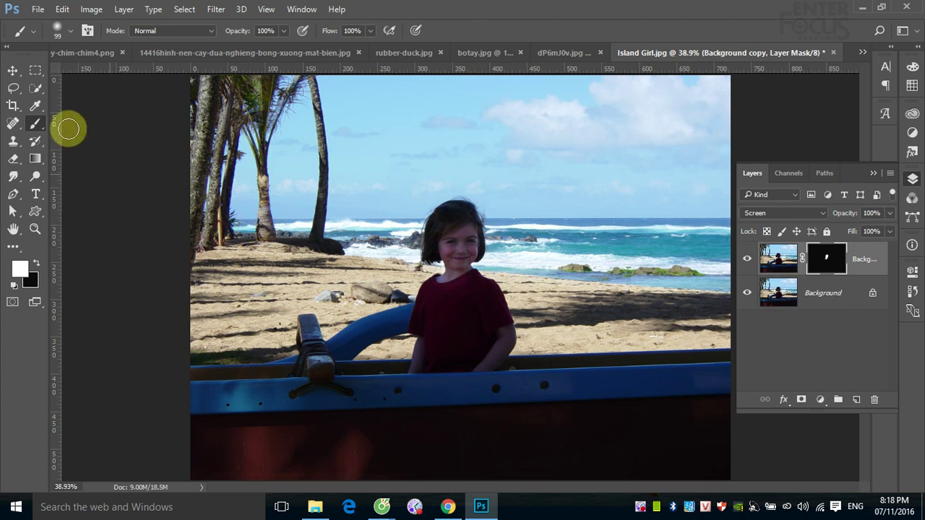
# Hide the masked Background copy layer
pyautogui.click(36, 177)
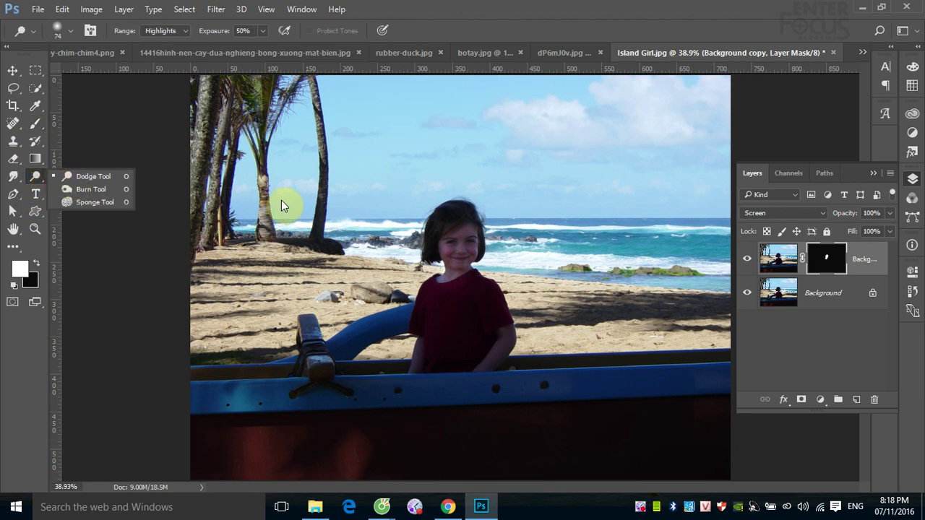
pyautogui.click(822, 333)
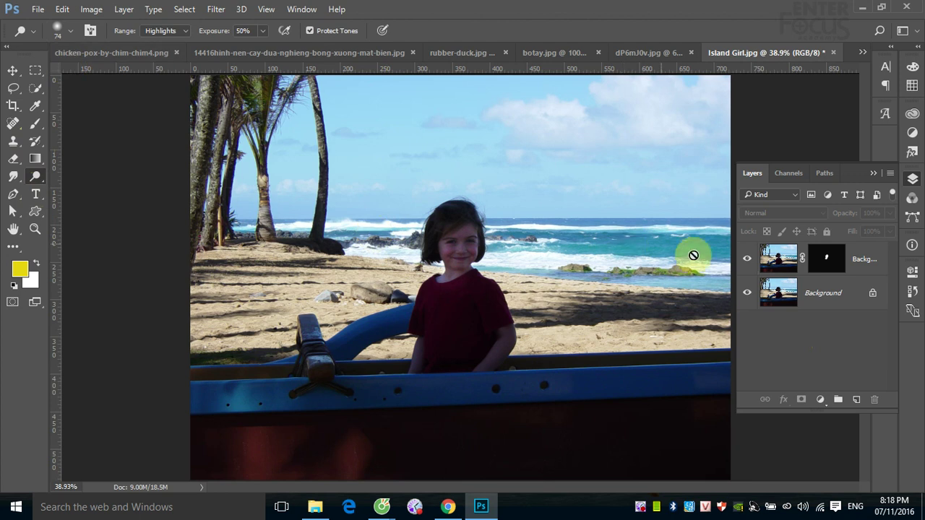
pyautogui.click(749, 260)
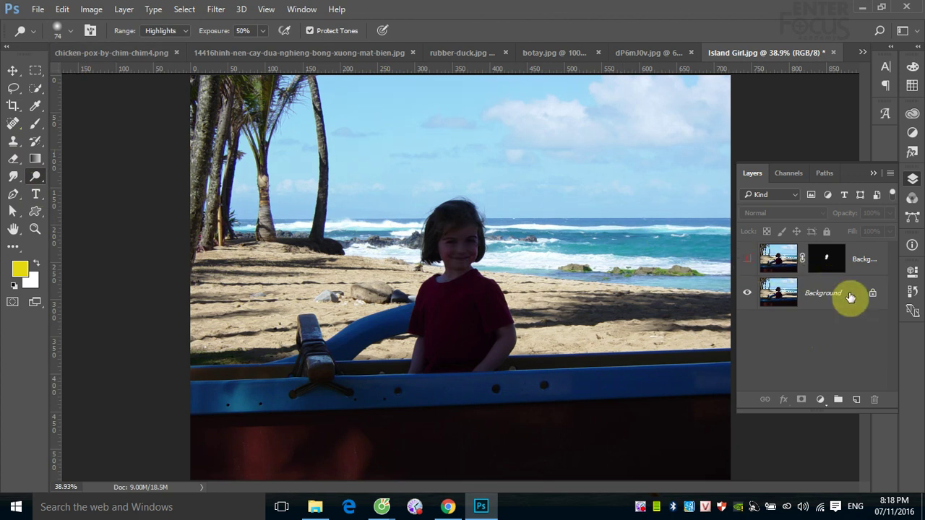
# Choose the Burn Tool, target the Background layer and enlarge the brush to 255 px
pyautogui.rightClick(34, 180)
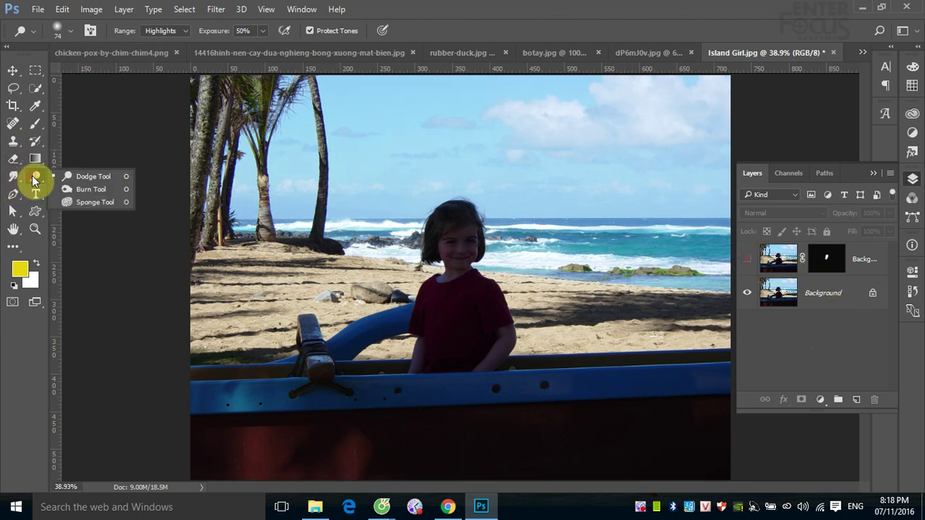
pyautogui.click(81, 191)
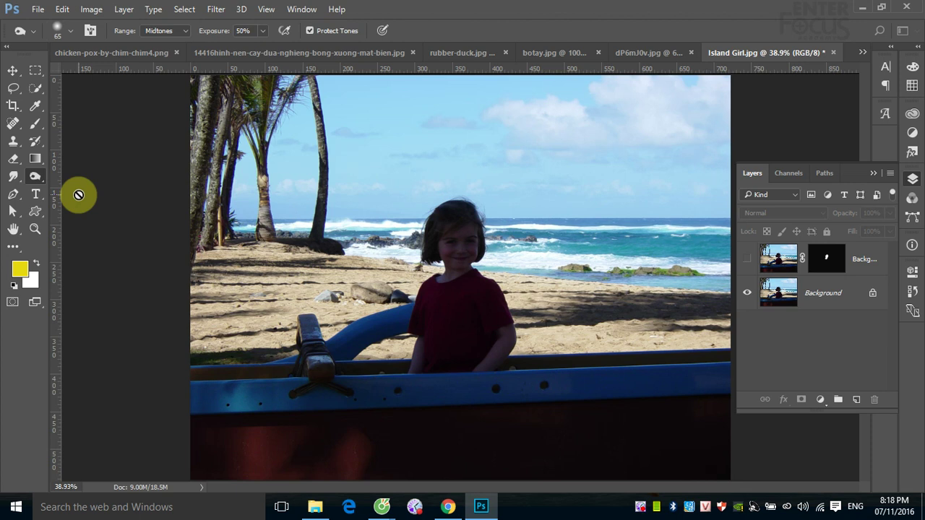
pyautogui.click(33, 176)
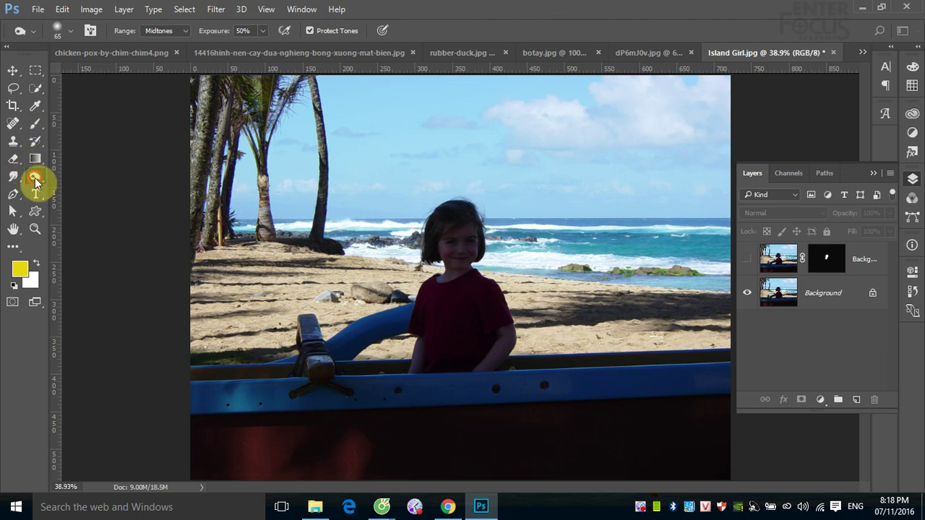
pyautogui.click(824, 294)
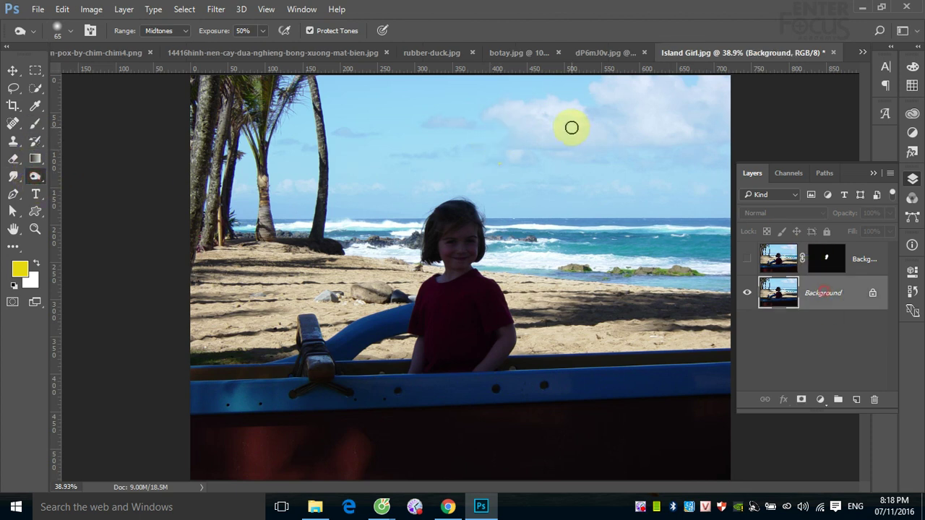
pyautogui.moveTo(558, 139); pyautogui.dragTo(578, 137)
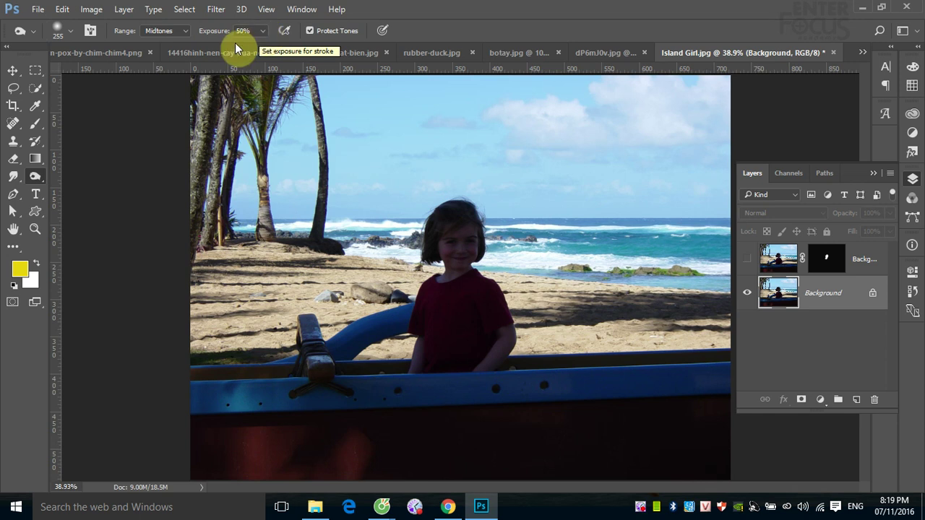
# Burn the sea right of the girl with the range kept on Midtones
pyautogui.click(186, 30)
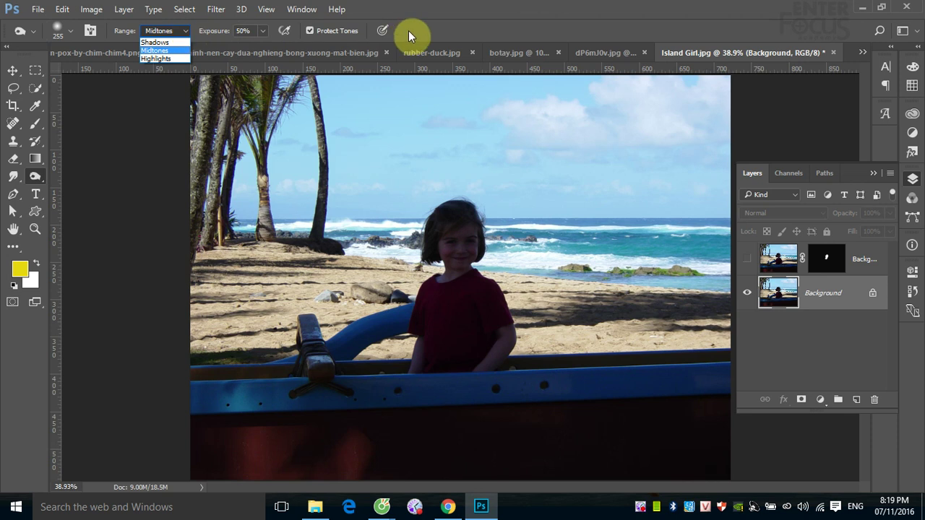
pyautogui.click(441, 14)
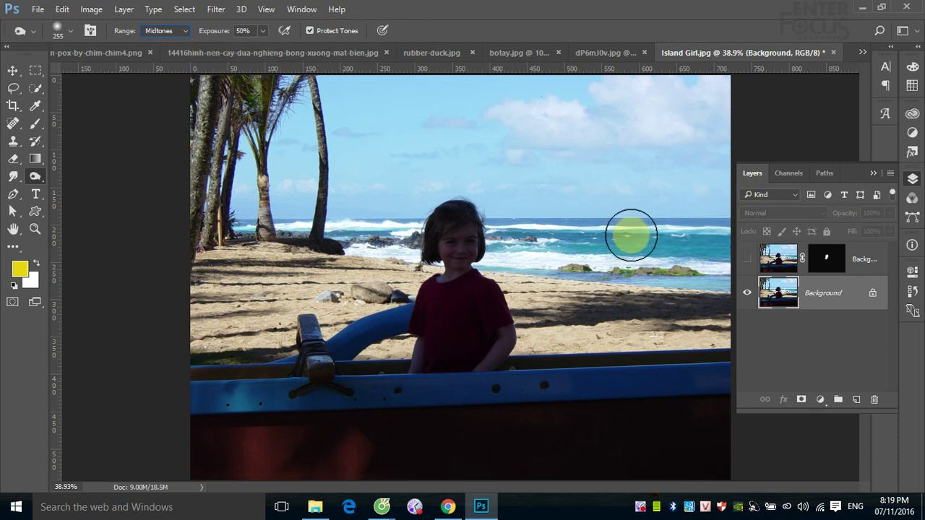
pyautogui.moveTo(631, 234)
pyautogui.mouseDown()
pyautogui.moveTo(646, 234)
pyautogui.moveTo(600, 242)
pyautogui.moveTo(690, 239)
pyautogui.mouseUp()
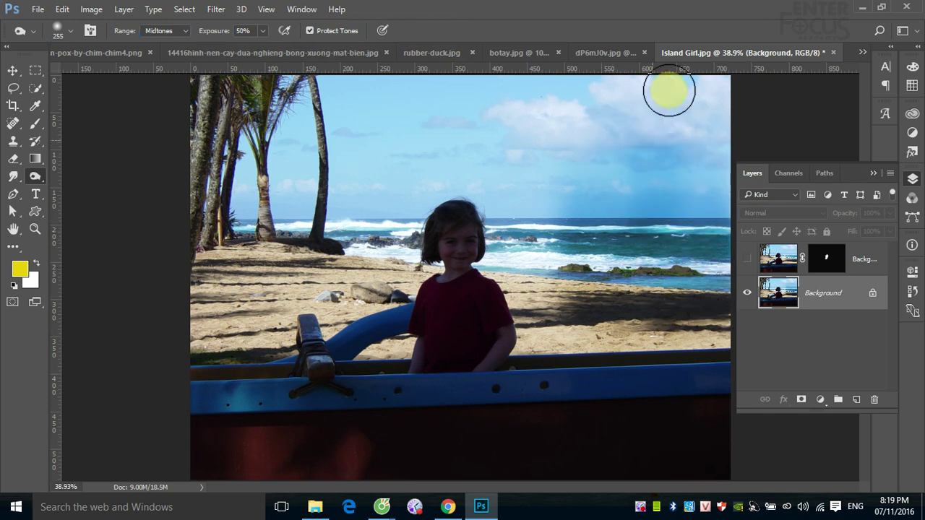
# Burn the left palm trunks on Shadows and the right-hand clouds on Highlights
pyautogui.click(190, 31)
pyautogui.click(156, 40)
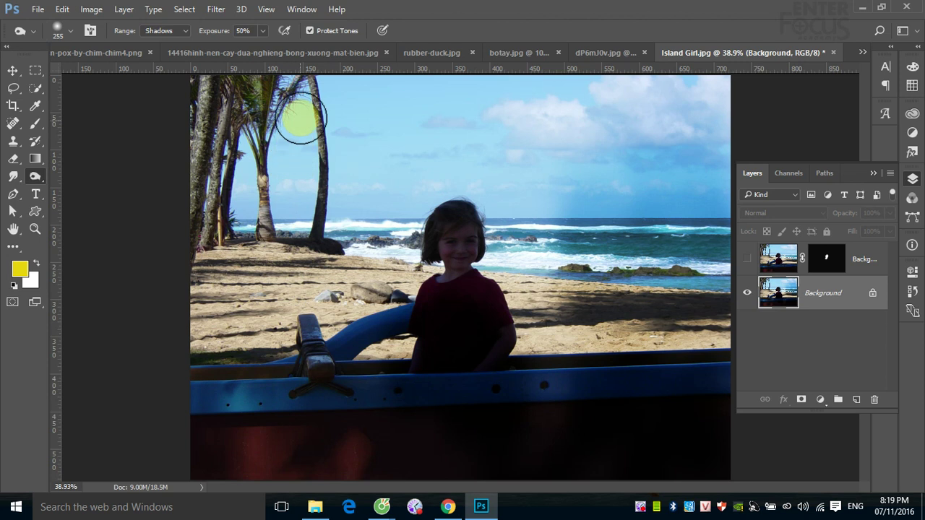
pyautogui.click(216, 224)
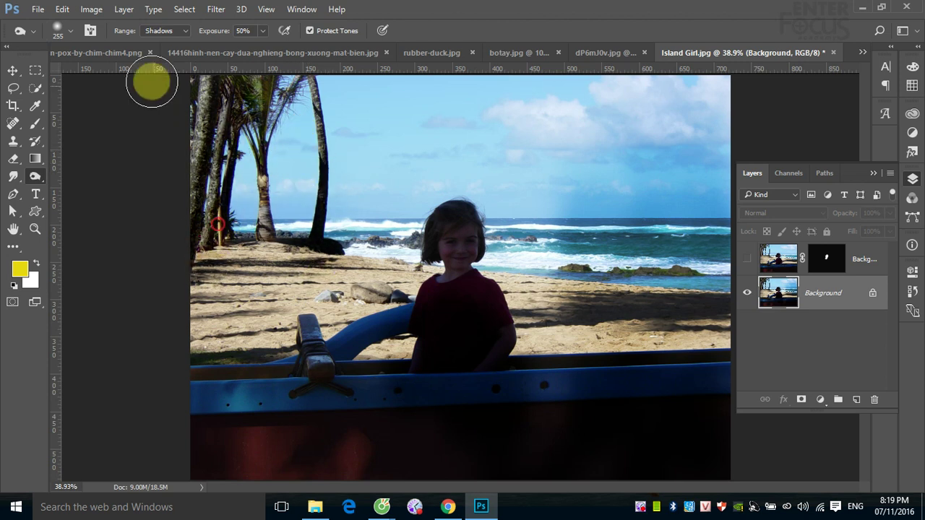
pyautogui.click(173, 31)
pyautogui.click(168, 57)
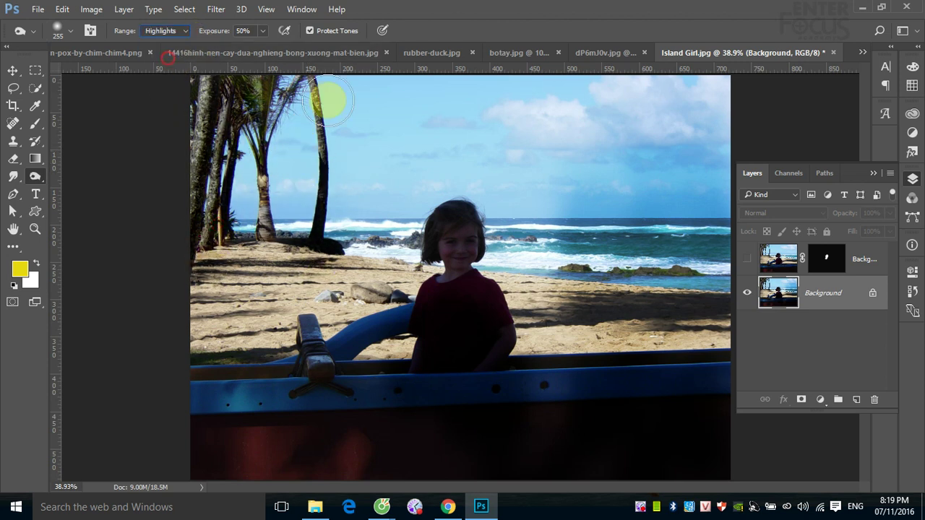
pyautogui.moveTo(545, 109)
pyautogui.mouseDown()
pyautogui.moveTo(659, 142)
pyautogui.moveTo(543, 226)
pyautogui.moveTo(537, 260)
pyautogui.moveTo(523, 260)
pyautogui.moveTo(545, 264)
pyautogui.moveTo(553, 297)
pyautogui.moveTo(554, 275)
pyautogui.moveTo(584, 277)
pyautogui.mouseUp()
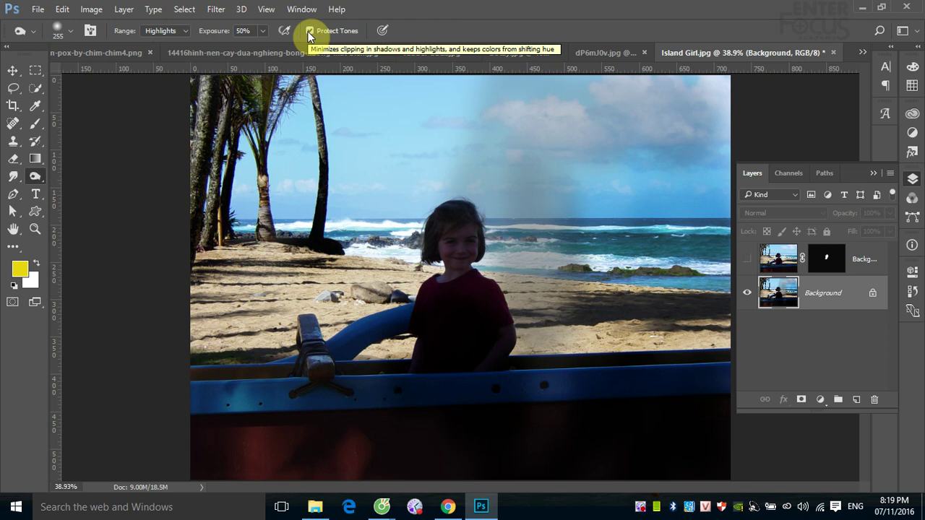
# With Protect Tones off, burn the face and the right-hand sky and sea, then re-enable it
pyautogui.click(309, 30)
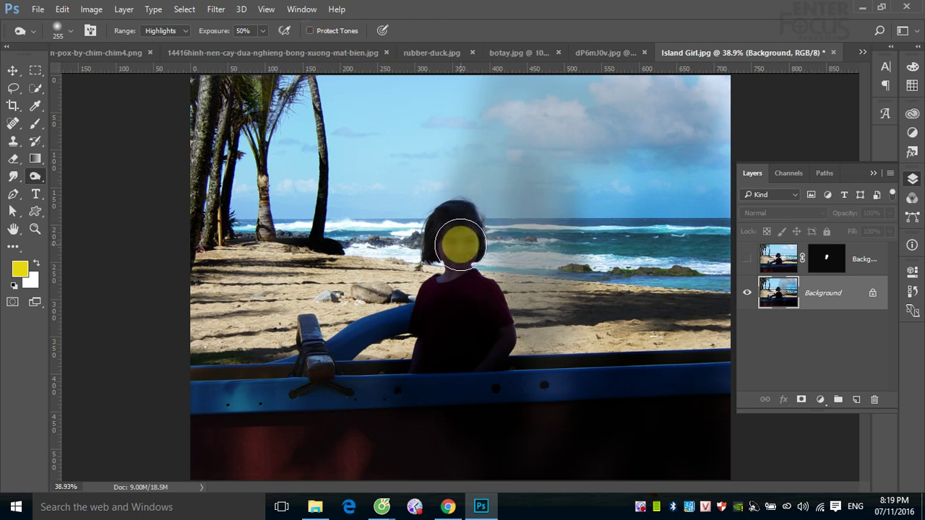
pyautogui.moveTo(470, 243); pyautogui.dragTo(463, 259)
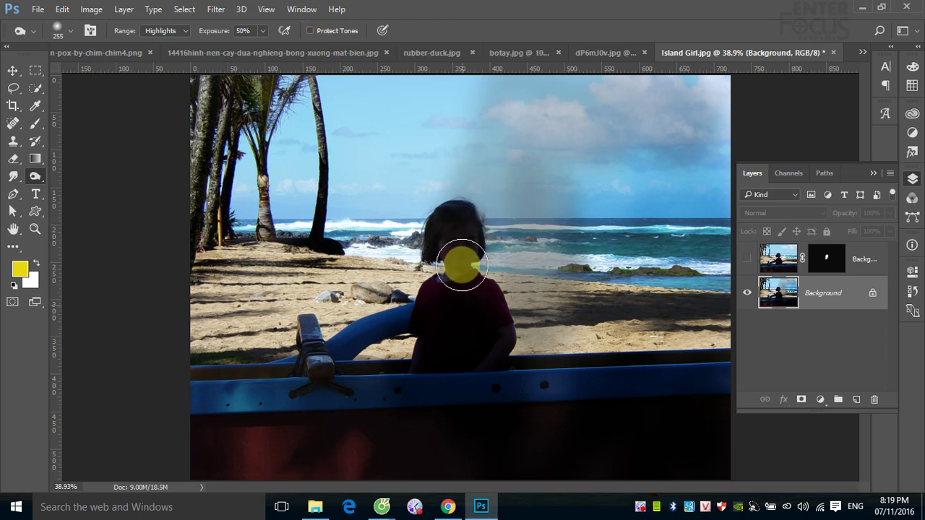
pyautogui.moveTo(563, 203)
pyautogui.mouseDown()
pyautogui.moveTo(590, 180)
pyautogui.moveTo(610, 209)
pyautogui.moveTo(599, 230)
pyautogui.mouseUp()
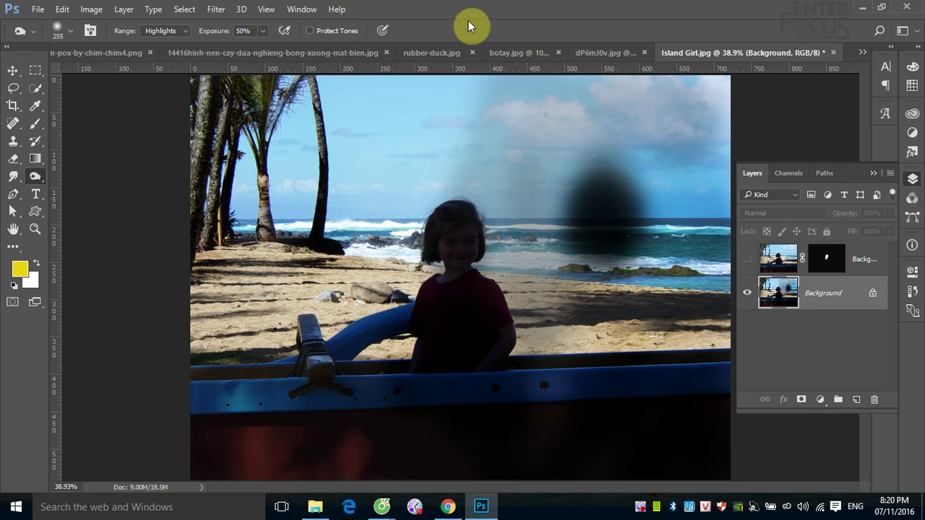
pyautogui.click(309, 30)
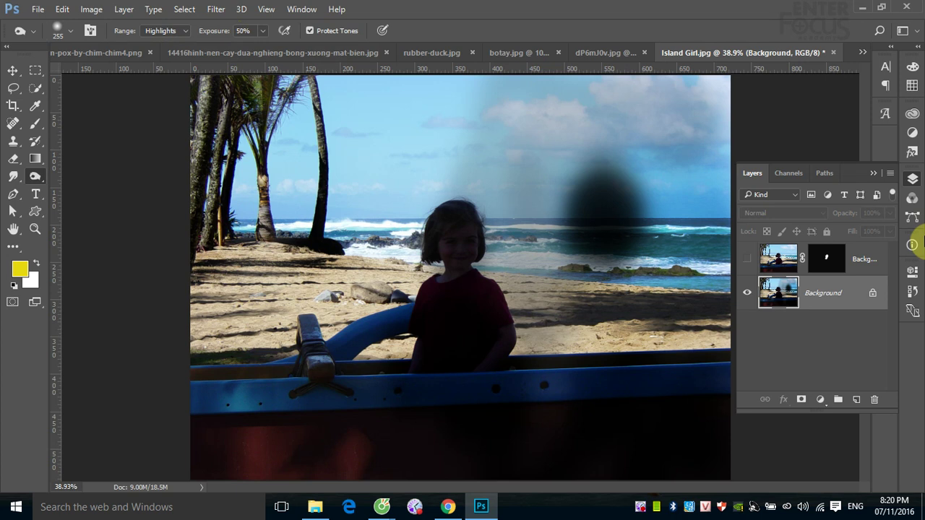
# Select the Sponge Tool in Desaturate mode and go to the palm-tree beach image
pyautogui.click(34, 177)
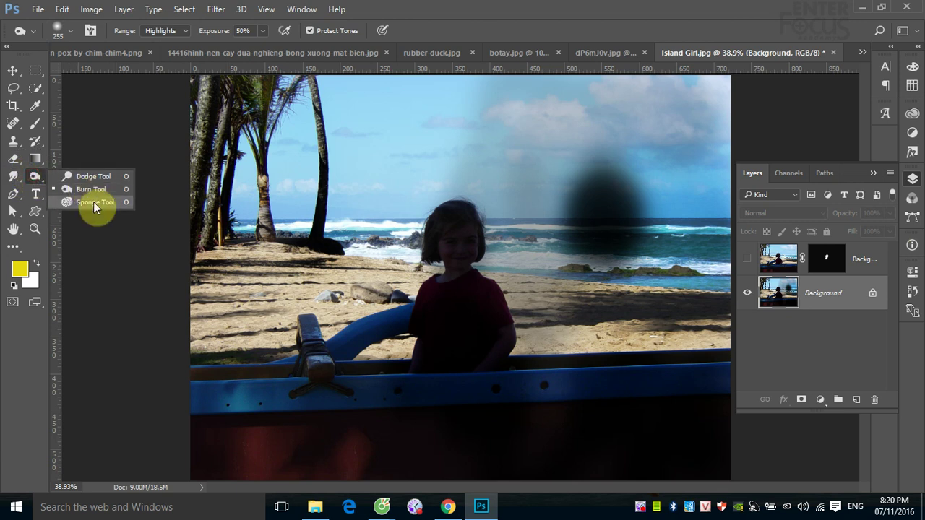
pyautogui.click(93, 202)
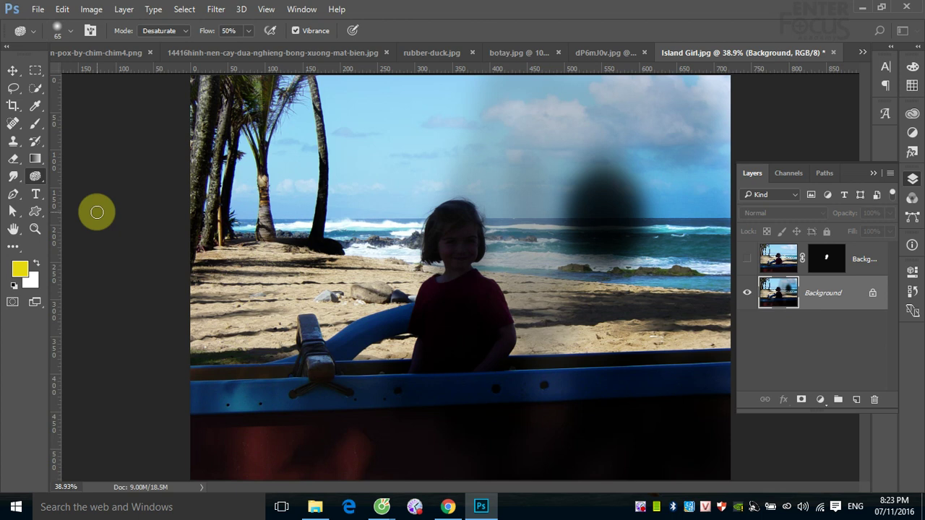
pyautogui.click(606, 54)
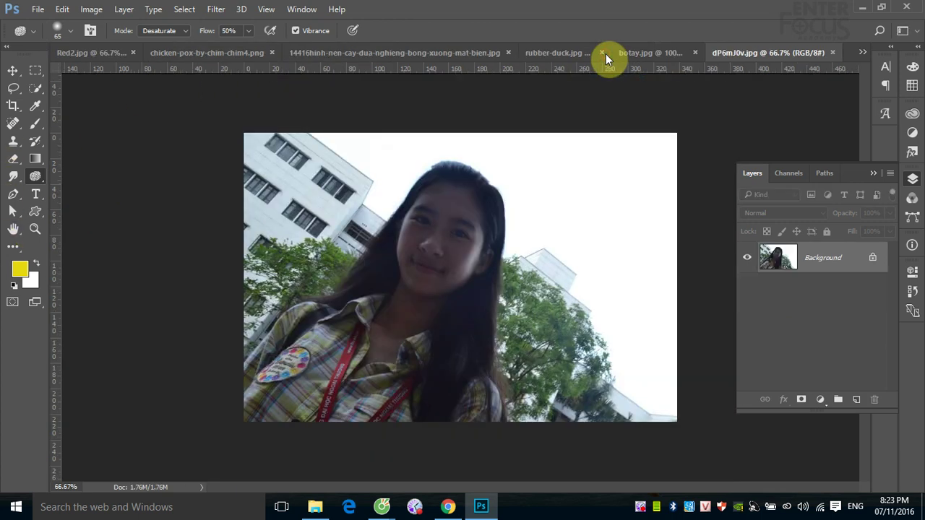
pyautogui.click(548, 53)
pyautogui.click(458, 52)
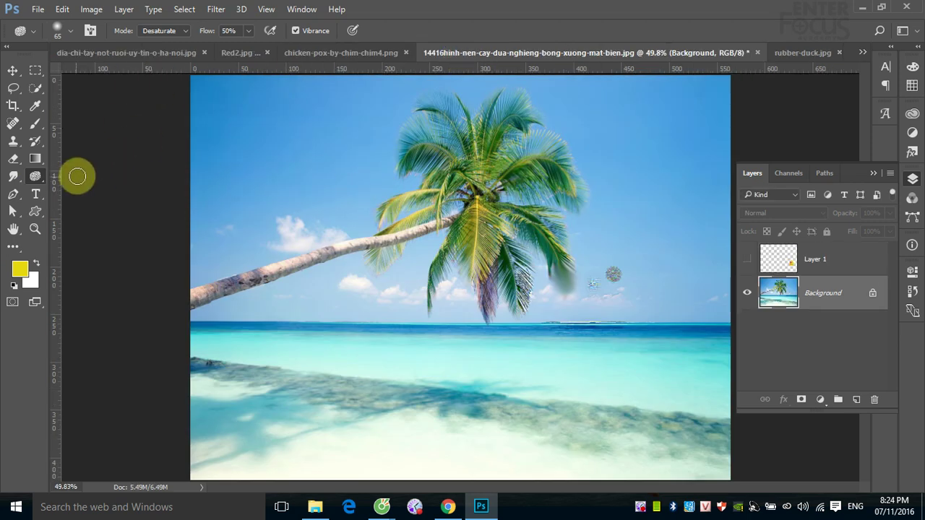
# Set the Sponge to Saturate mode with a 462 px brush
pyautogui.rightClick(34, 176)
pyautogui.click(87, 198)
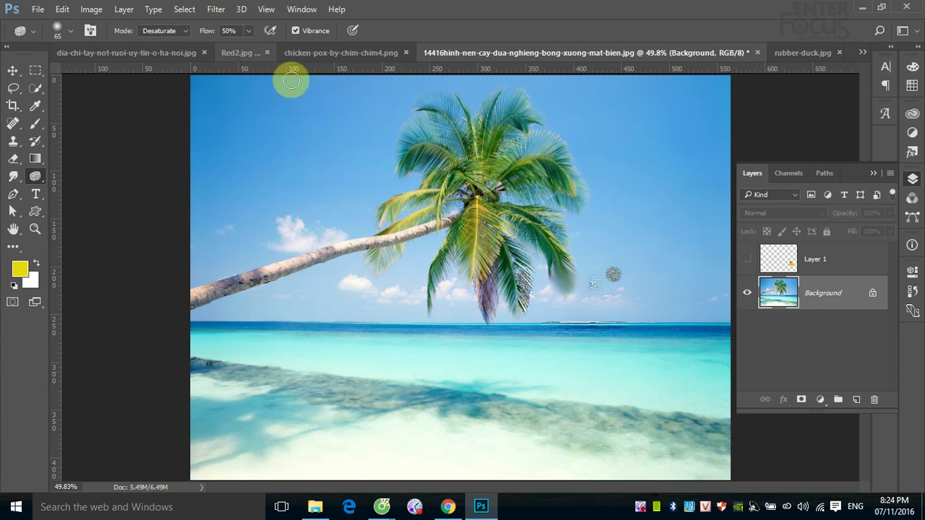
pyautogui.click(185, 30)
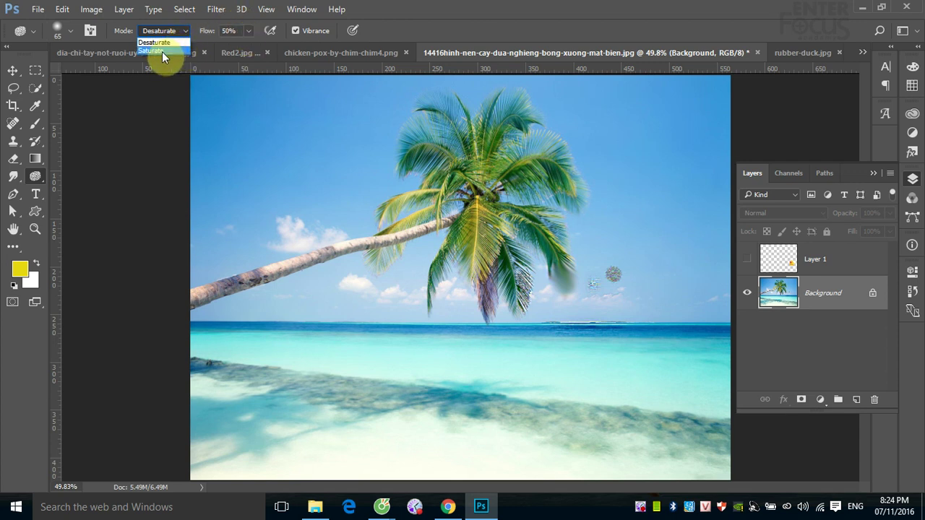
pyautogui.click(162, 51)
pyautogui.moveTo(459, 276); pyautogui.dragTo(485, 233)
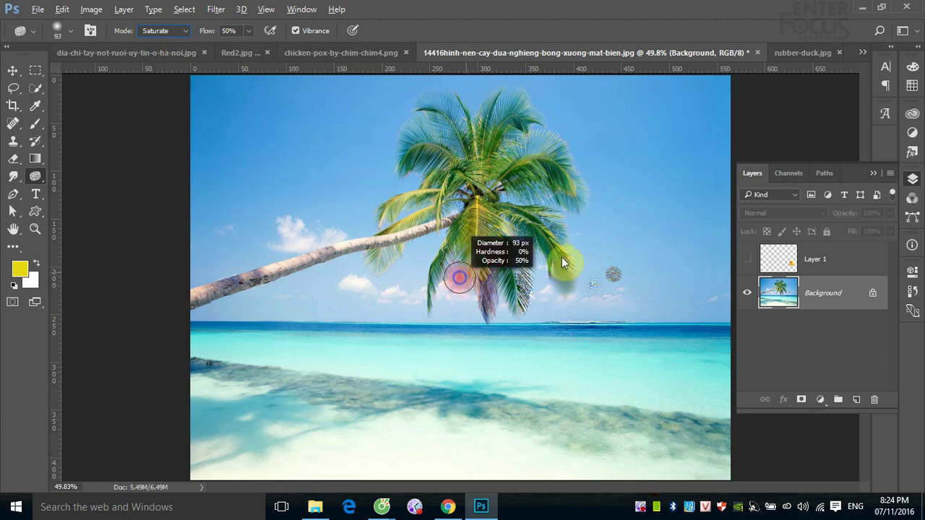
pyautogui.click(248, 31)
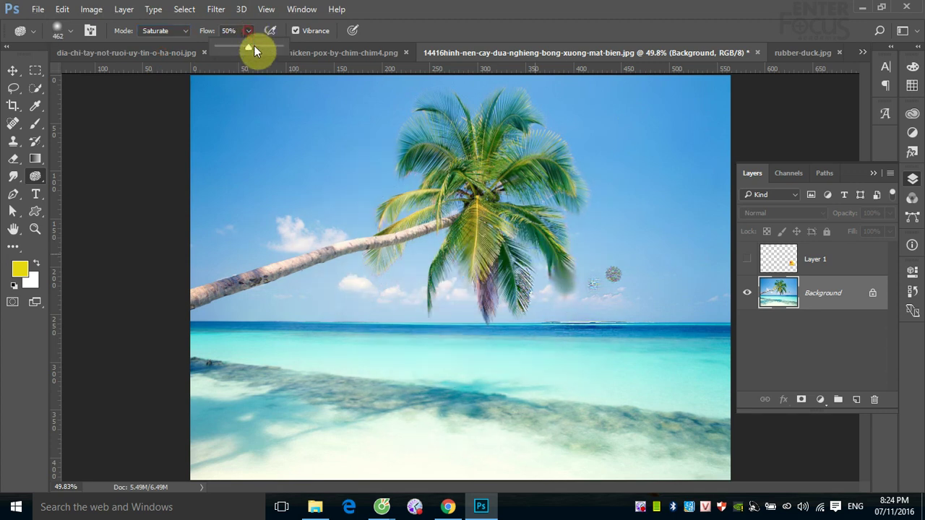
# Raise the brush hardness to 100% and revert the palm-beach photo with F12
pyautogui.click(70, 31)
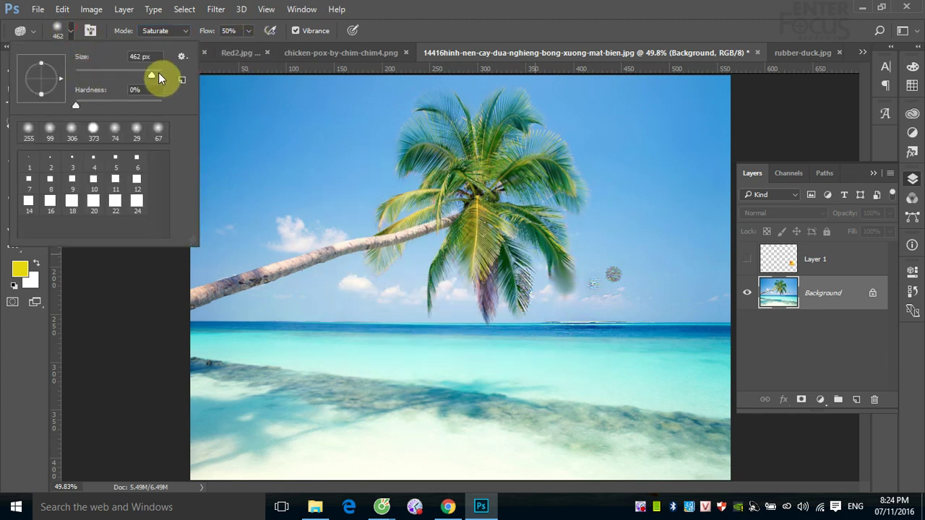
pyautogui.moveTo(75, 105); pyautogui.dragTo(182, 118)
pyautogui.click(681, 258)
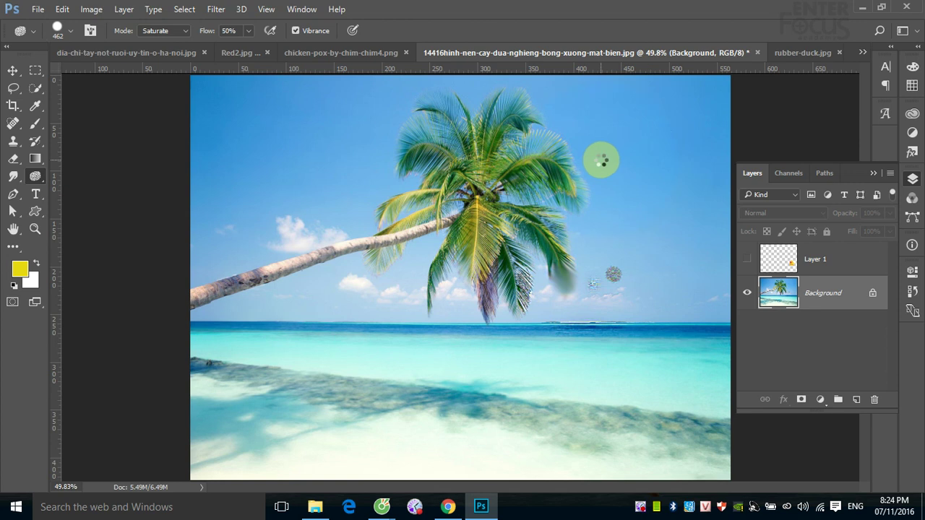
pyautogui.press('F12')
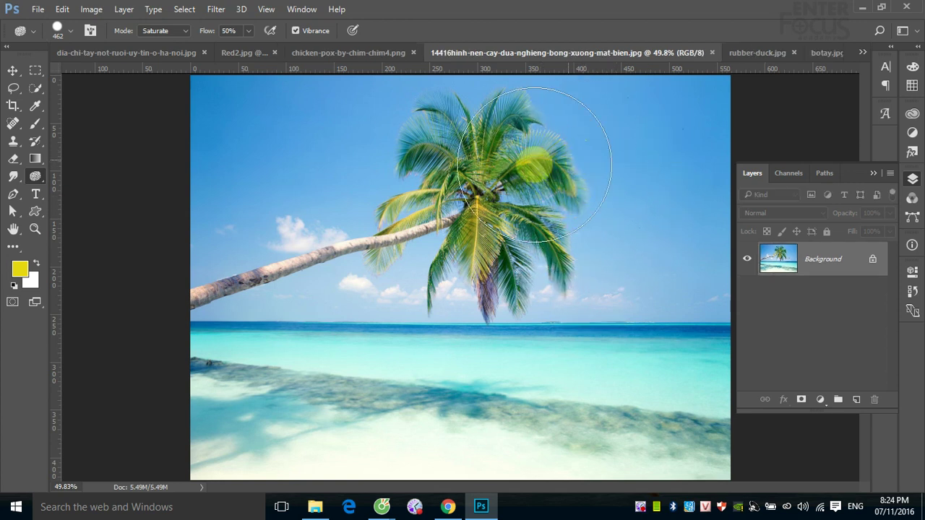
# Select the right half, sponge its palm, sea and sky to vivid saturation, then set Desaturate mode
pyautogui.click(36, 71)
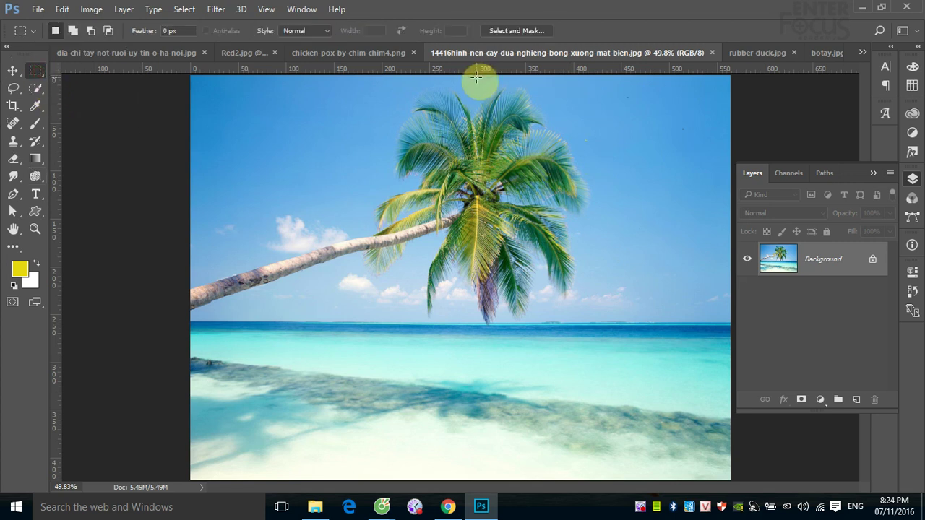
pyautogui.moveTo(478, 75); pyautogui.dragTo(793, 514)
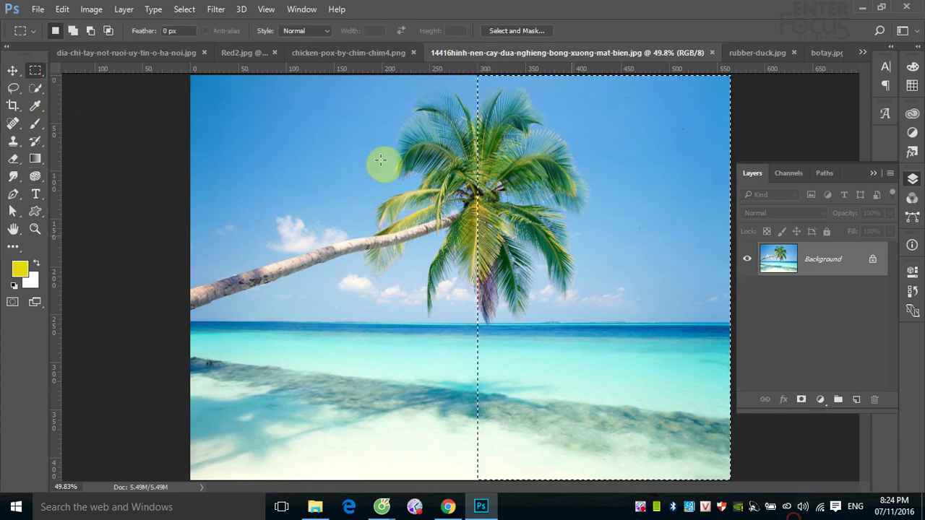
pyautogui.click(35, 177)
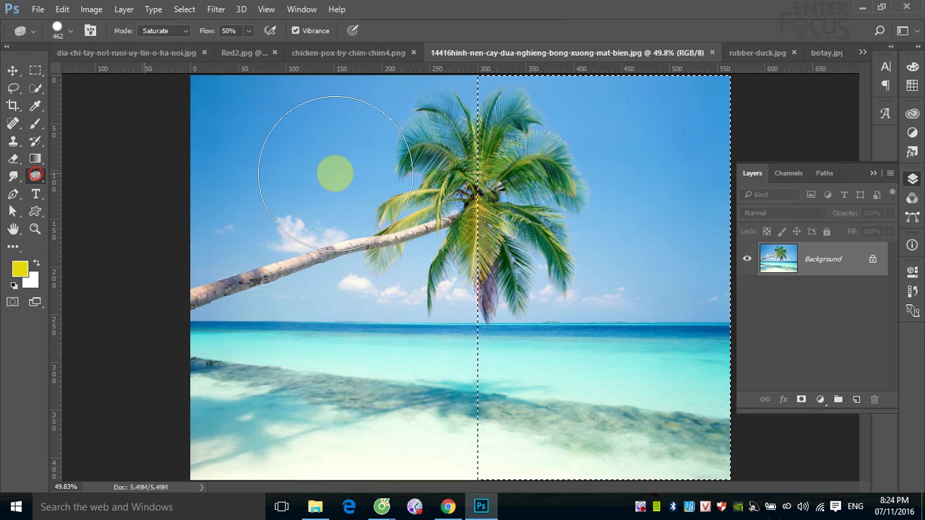
pyautogui.moveTo(657, 145); pyautogui.dragTo(547, 279)
pyautogui.moveTo(571, 476)
pyautogui.mouseDown()
pyautogui.moveTo(539, 390)
pyautogui.moveTo(552, 429)
pyautogui.moveTo(583, 347)
pyautogui.moveTo(508, 268)
pyautogui.moveTo(641, 4)
pyautogui.moveTo(601, 234)
pyautogui.moveTo(634, 397)
pyautogui.moveTo(691, 397)
pyautogui.moveTo(682, 444)
pyautogui.moveTo(547, 424)
pyautogui.moveTo(561, 305)
pyautogui.moveTo(666, 361)
pyautogui.moveTo(632, 370)
pyautogui.mouseUp()
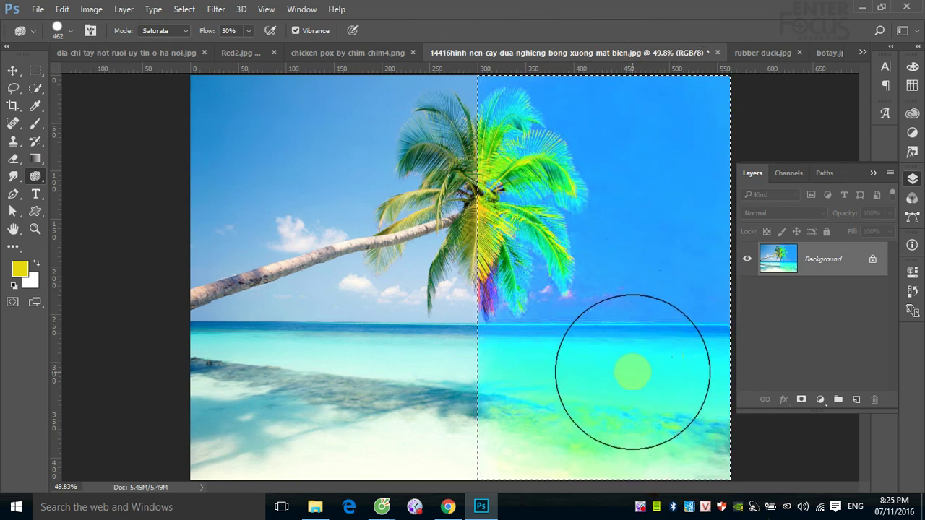
pyautogui.click(181, 31)
pyautogui.click(161, 45)
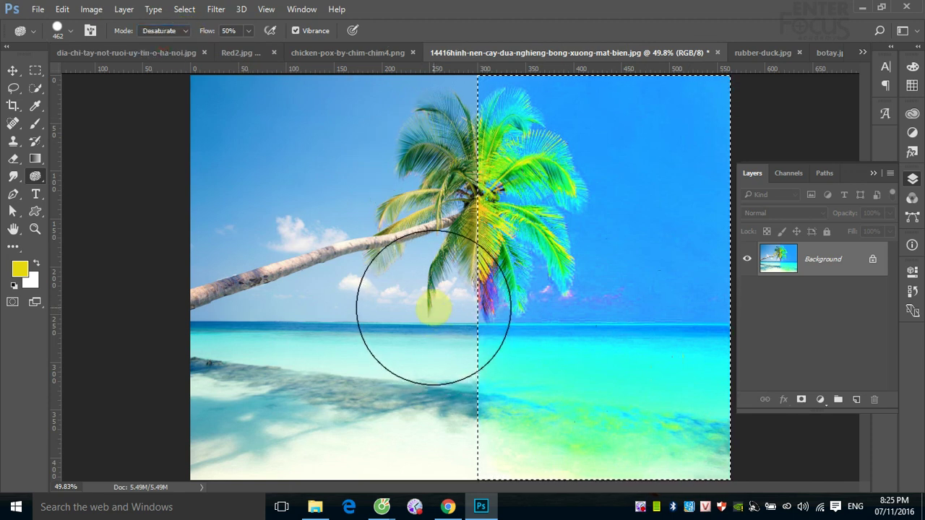
# Invert the selection and sponge the left half's sea, sky, fronds and beach to grey
pyautogui.hotkey('ctrl', 'shift', 'i')
pyautogui.moveTo(433, 313); pyautogui.dragTo(416, 282)
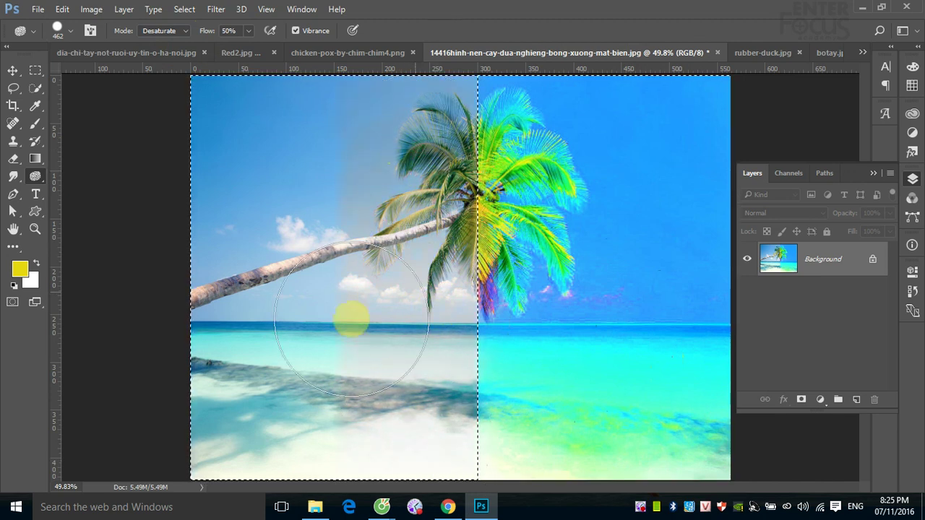
pyautogui.moveTo(381, 59)
pyautogui.mouseDown()
pyautogui.moveTo(394, 113)
pyautogui.moveTo(320, 123)
pyautogui.moveTo(303, 209)
pyautogui.moveTo(285, 109)
pyautogui.moveTo(250, 186)
pyautogui.moveTo(217, 92)
pyautogui.moveTo(196, 212)
pyautogui.moveTo(199, 112)
pyautogui.moveTo(186, 93)
pyautogui.moveTo(242, 202)
pyautogui.moveTo(437, 123)
pyautogui.moveTo(464, 336)
pyautogui.mouseUp()
pyautogui.moveTo(453, 518)
pyautogui.mouseDown()
pyautogui.moveTo(413, 306)
pyautogui.moveTo(217, 382)
pyautogui.moveTo(434, 362)
pyautogui.mouseUp()
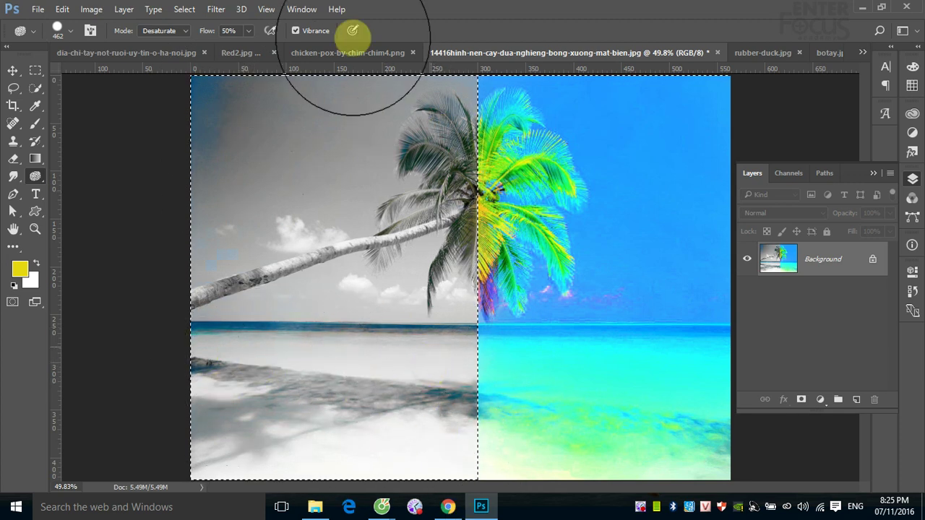
# Glance at the face photo document and return to the palm-beach photo
pyautogui.moveTo(127, 53)
pyautogui.mouseDown()
pyautogui.moveTo(196, 141)
pyautogui.moveTo(199, 96)
pyautogui.moveTo(227, 99)
pyautogui.moveTo(228, 55)
pyautogui.moveTo(216, 72)
pyautogui.mouseUp()
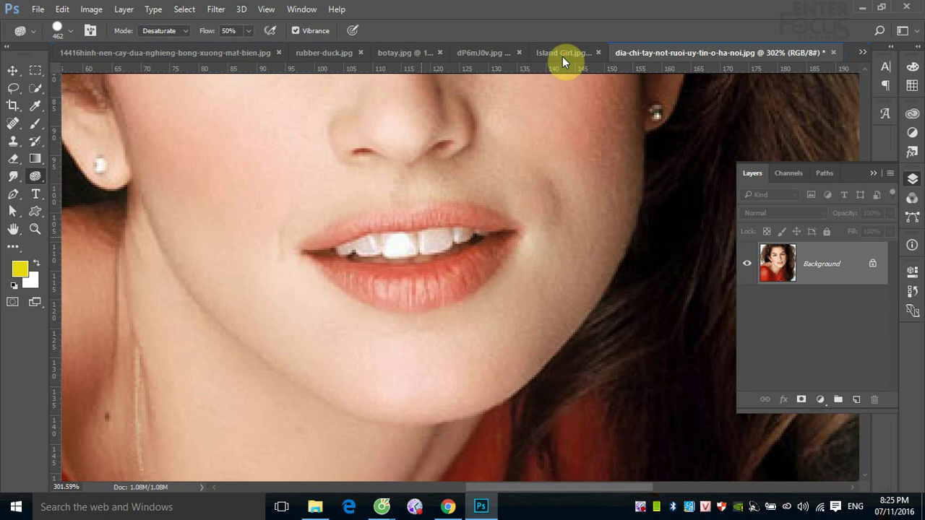
pyautogui.click(864, 54)
pyautogui.click(589, 118)
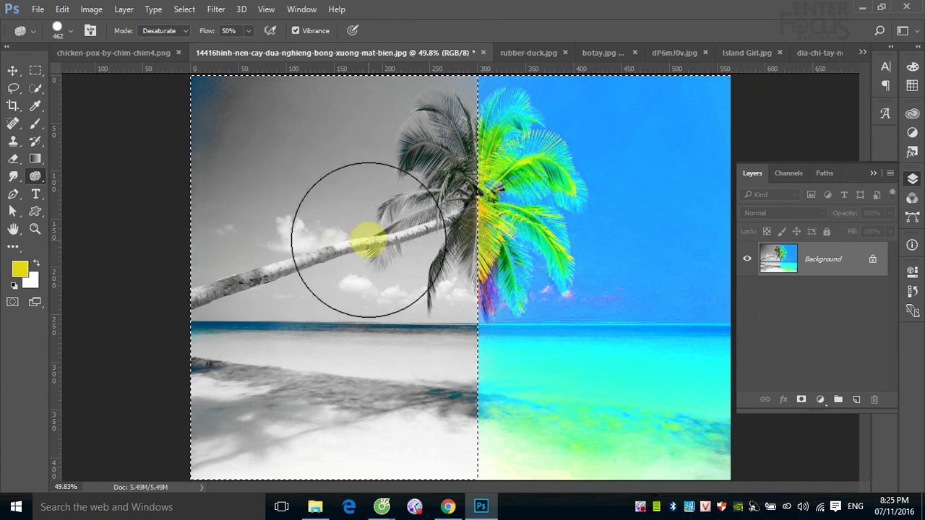
# On the Island Girl photo, delete the masked layer and desaturate the left palms and sky
pyautogui.click(752, 57)
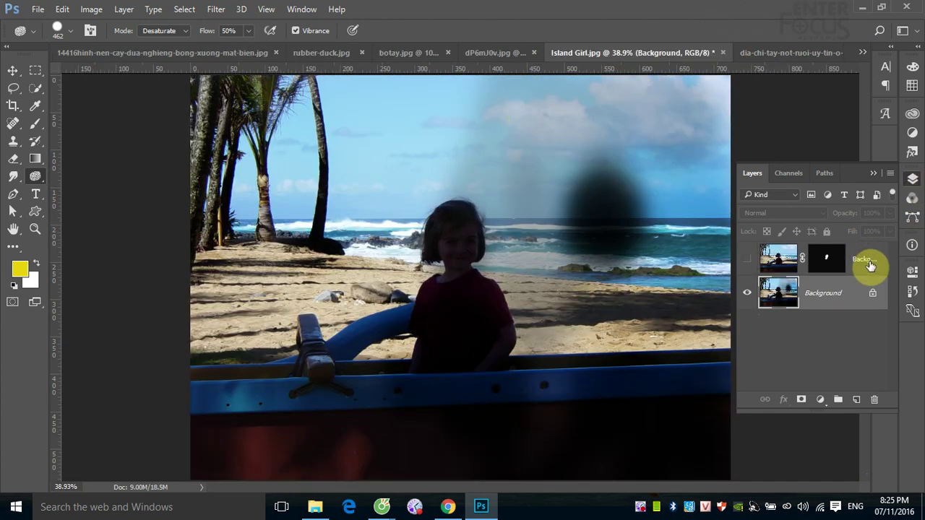
pyautogui.moveTo(870, 261)
pyautogui.mouseDown()
pyautogui.moveTo(871, 467)
pyautogui.moveTo(878, 391)
pyautogui.moveTo(877, 402)
pyautogui.mouseUp()
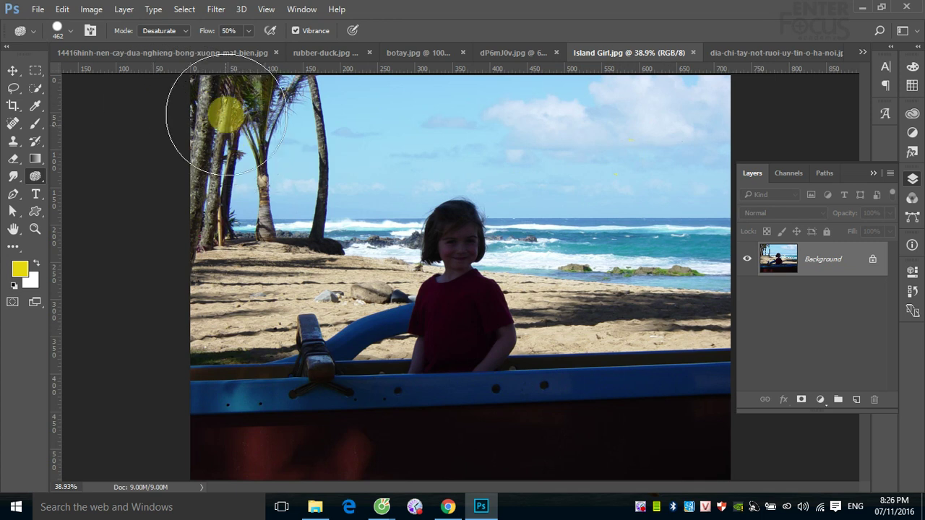
pyautogui.click(269, 96)
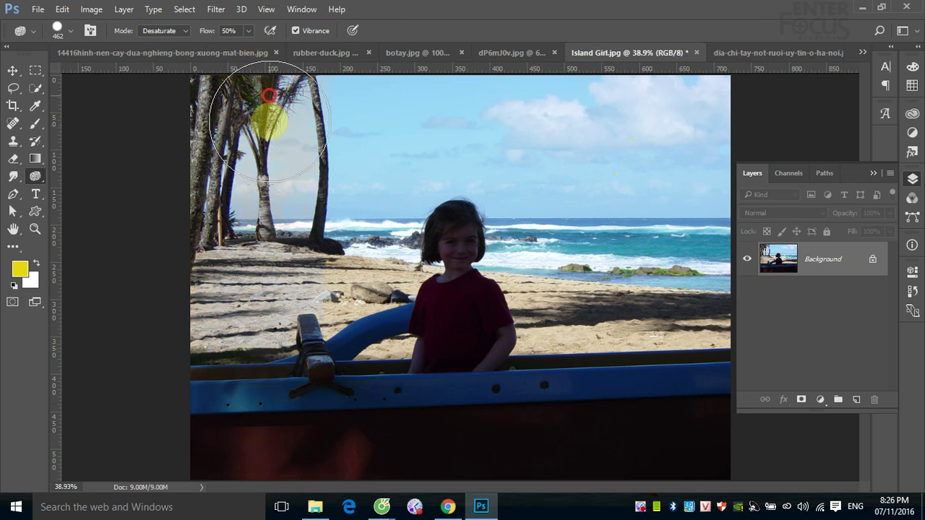
pyautogui.moveTo(268, 96)
pyautogui.mouseDown()
pyautogui.moveTo(299, 403)
pyautogui.moveTo(325, 82)
pyautogui.moveTo(351, 361)
pyautogui.moveTo(337, 233)
pyautogui.mouseUp()
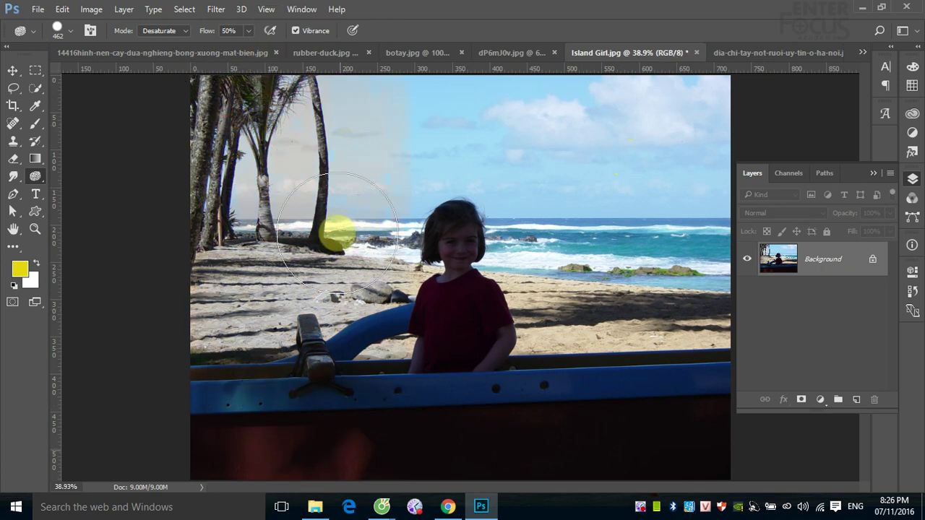
# Switch the sponge to Saturate and boost the sky, sea and sand
pyautogui.click(182, 31)
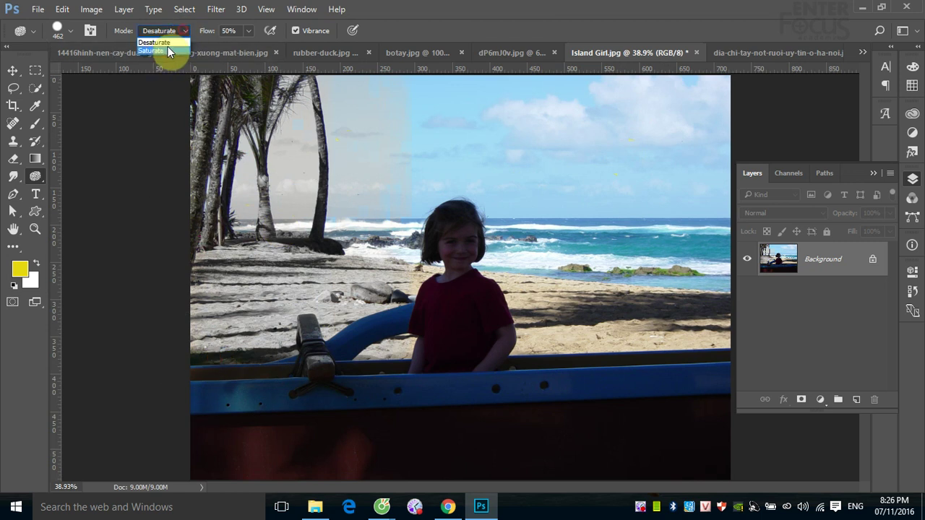
pyautogui.click(169, 52)
pyautogui.moveTo(453, 161)
pyautogui.mouseDown()
pyautogui.moveTo(479, 351)
pyautogui.moveTo(501, 346)
pyautogui.moveTo(681, 186)
pyautogui.moveTo(685, 314)
pyautogui.moveTo(559, 180)
pyautogui.mouseUp()
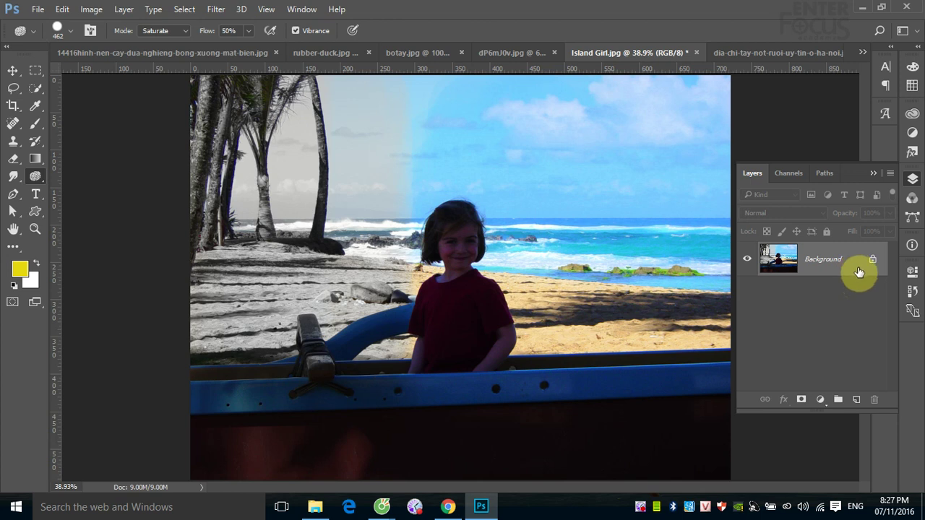
pyautogui.press('F12')
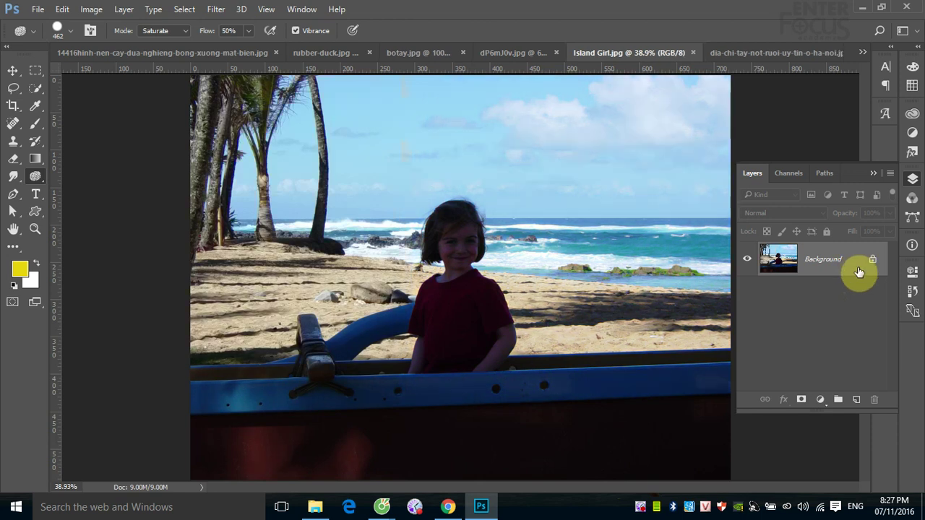
pyautogui.click(12, 70)
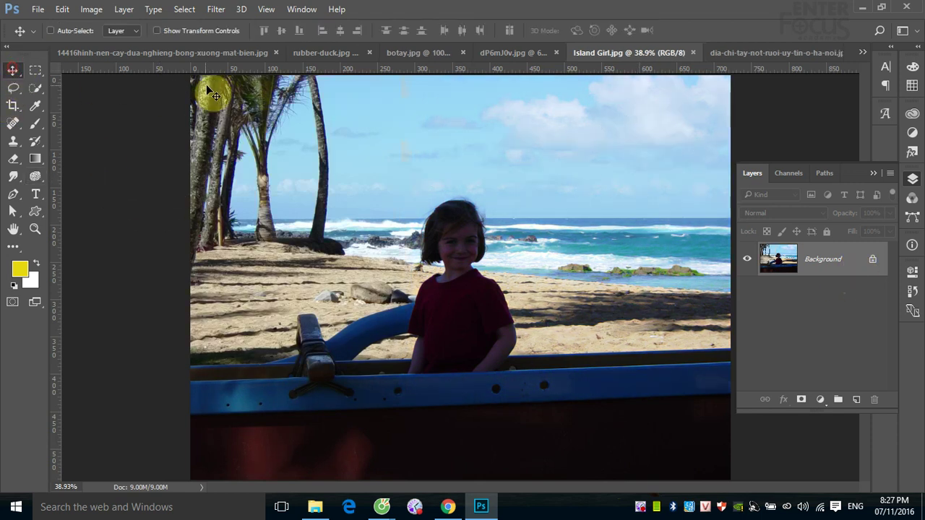
pyautogui.click(101, 16)
pyautogui.moveTo(111, 43)
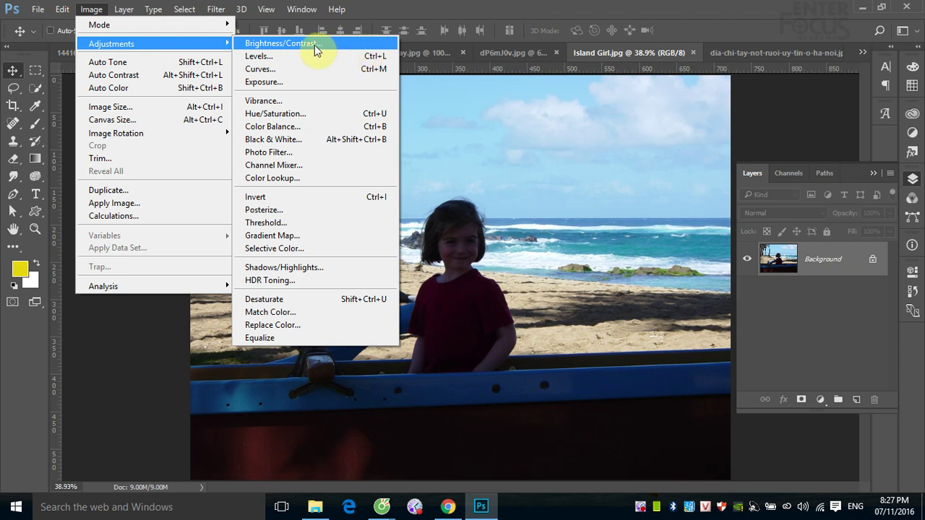
pyautogui.click(287, 46)
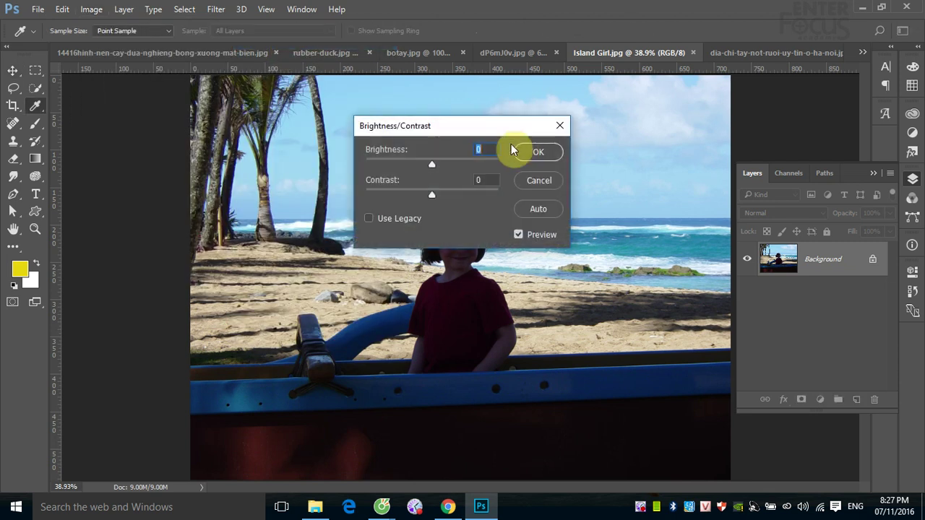
pyautogui.moveTo(467, 130); pyautogui.dragTo(654, 130)
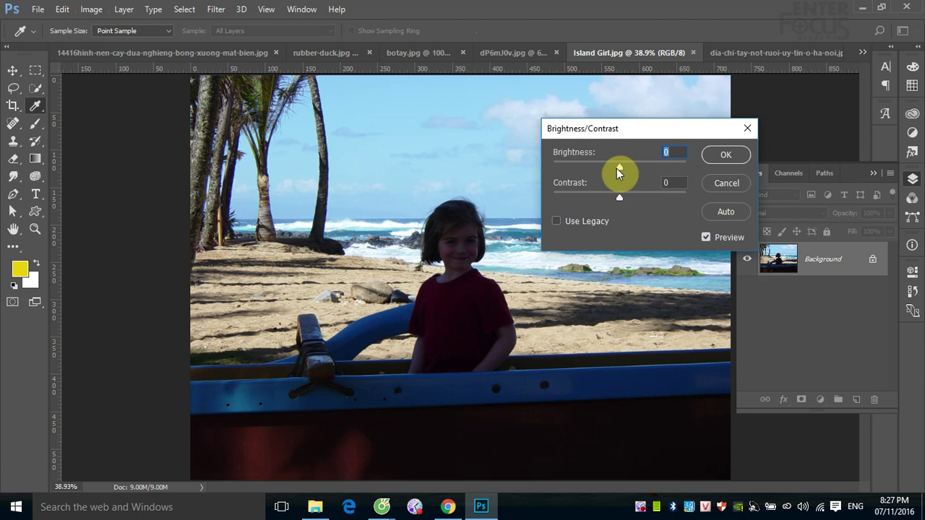
pyautogui.moveTo(619, 168)
pyautogui.mouseDown()
pyautogui.moveTo(656, 169)
pyautogui.moveTo(629, 165)
pyautogui.moveTo(641, 166)
pyautogui.mouseUp()
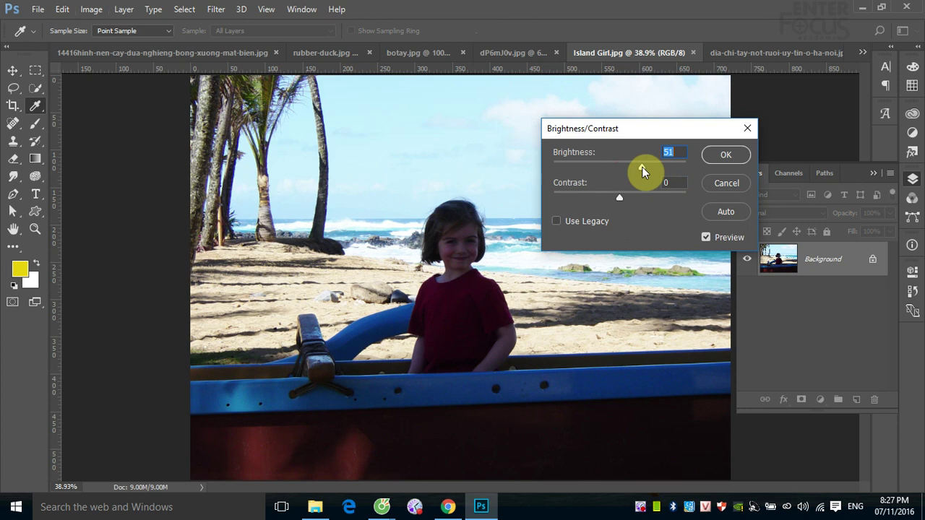
pyautogui.moveTo(642, 167)
pyautogui.mouseDown()
pyautogui.moveTo(652, 167)
pyautogui.moveTo(610, 171)
pyautogui.moveTo(638, 168)
pyautogui.mouseUp()
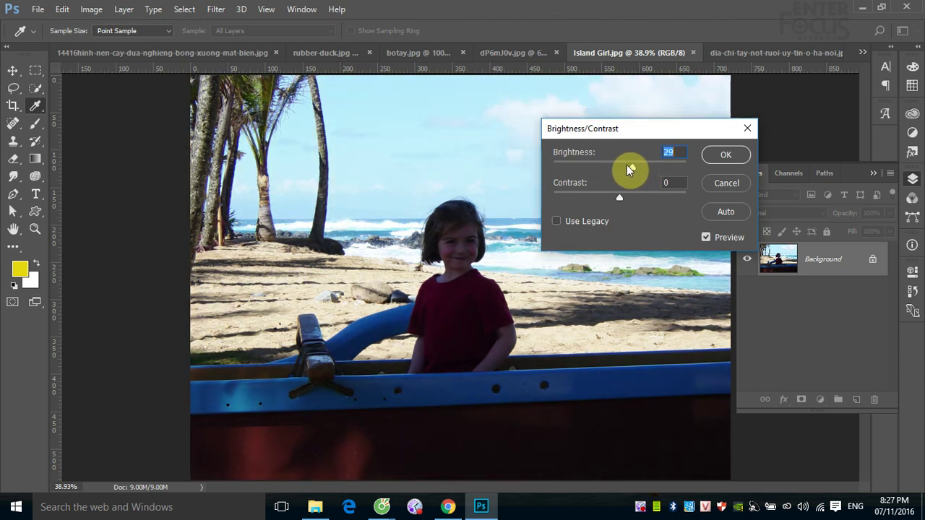
pyautogui.moveTo(620, 197)
pyautogui.mouseDown()
pyautogui.moveTo(665, 196)
pyautogui.moveTo(652, 194)
pyautogui.mouseUp()
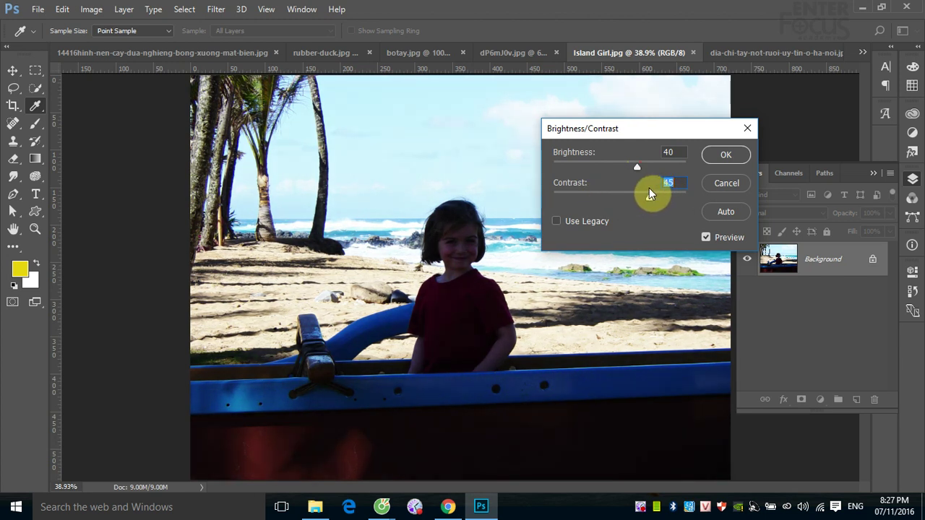
pyautogui.moveTo(648, 190); pyautogui.dragTo(640, 189)
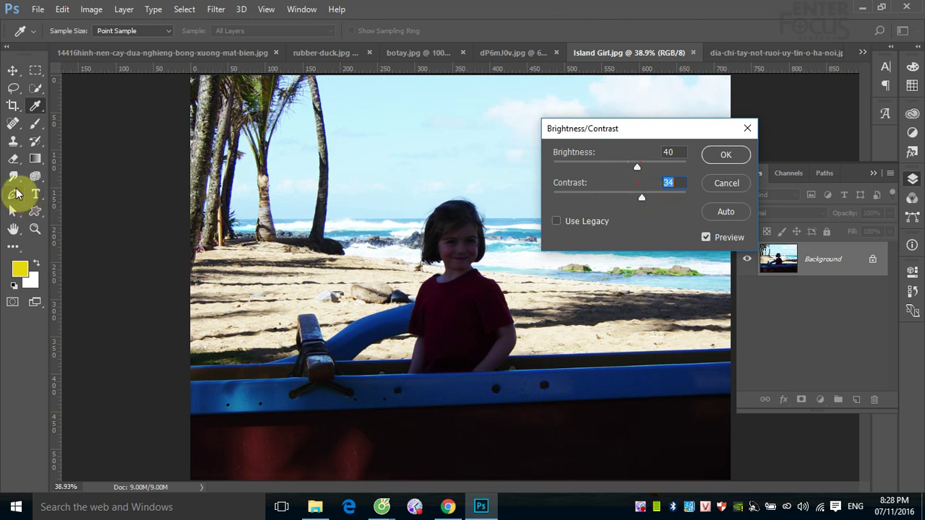
pyautogui.click(33, 175)
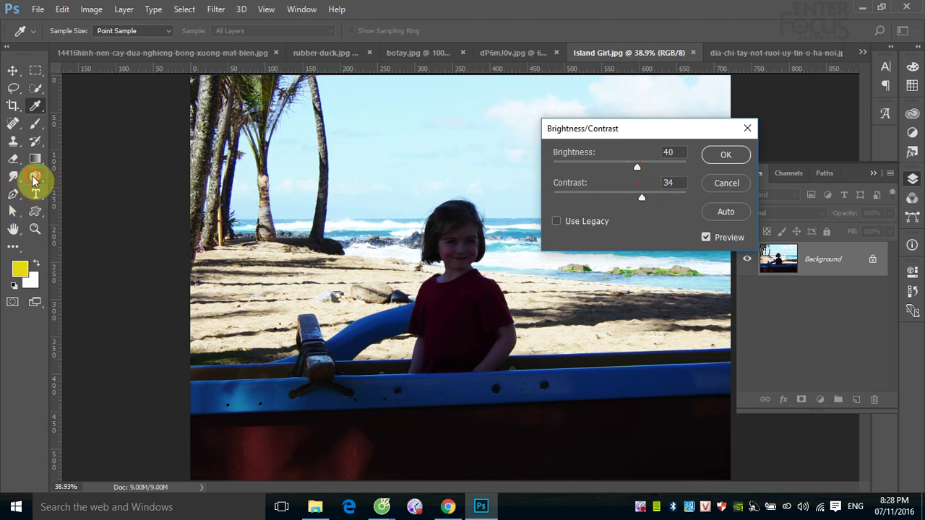
pyautogui.click(727, 184)
pyautogui.press('v')
pyautogui.click(39, 179)
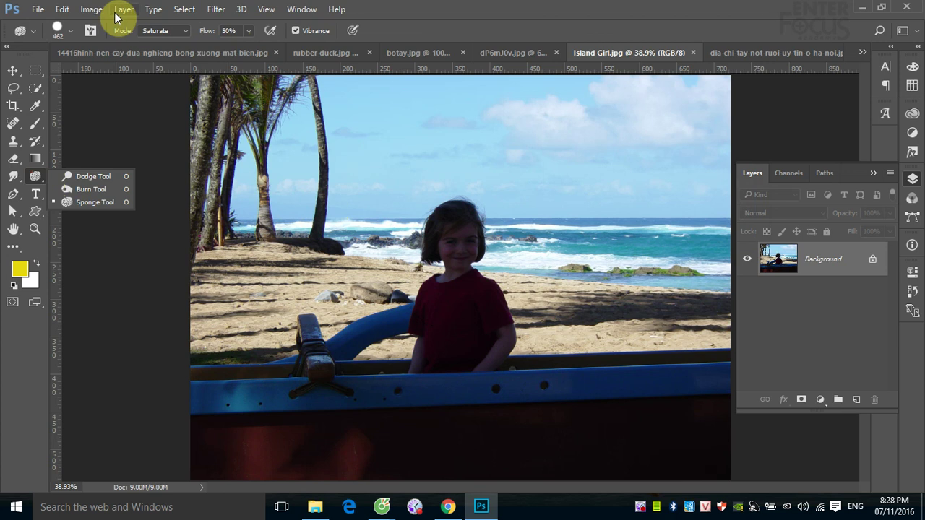
pyautogui.click(91, 10)
pyautogui.moveTo(112, 43)
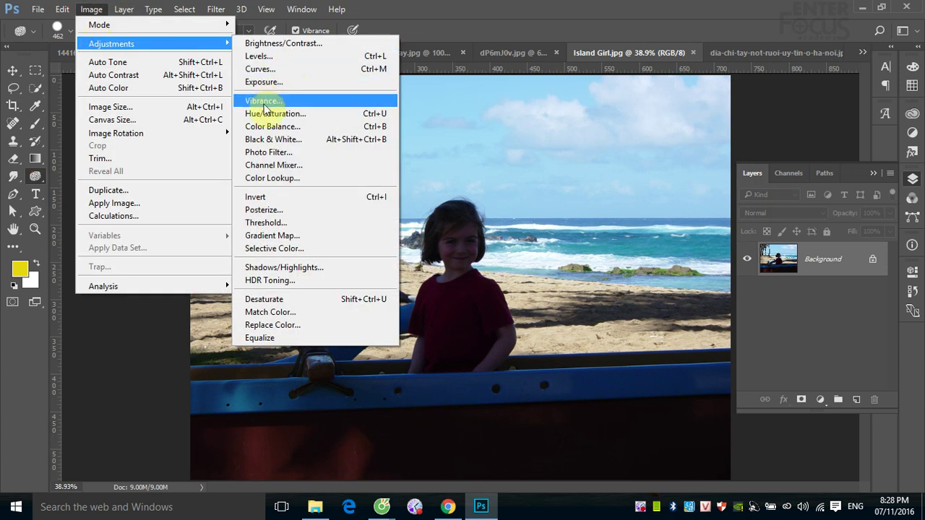
pyautogui.click(284, 45)
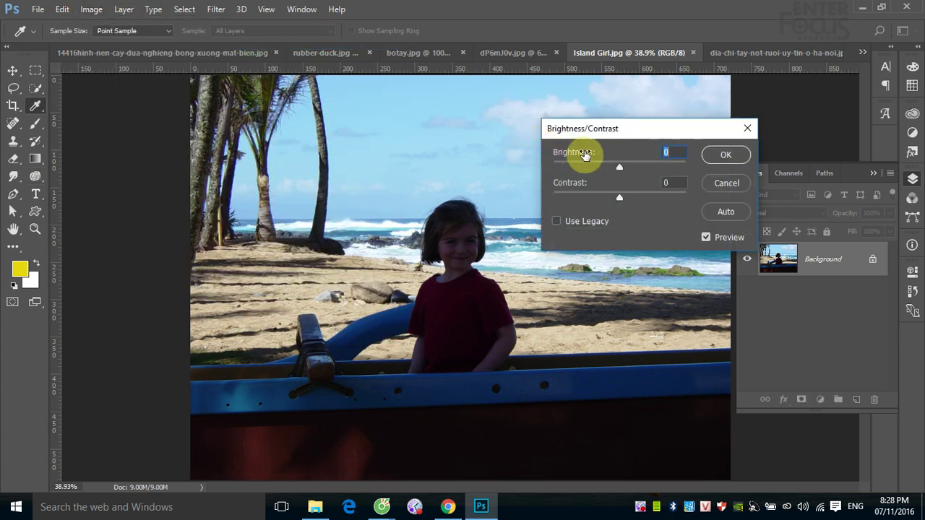
pyautogui.moveTo(641, 167)
pyautogui.mouseDown()
pyautogui.moveTo(650, 167)
pyautogui.moveTo(599, 172)
pyautogui.moveTo(654, 167)
pyautogui.moveTo(596, 181)
pyautogui.moveTo(640, 177)
pyautogui.moveTo(601, 182)
pyautogui.moveTo(642, 179)
pyautogui.moveTo(662, 192)
pyautogui.moveTo(608, 203)
pyautogui.moveTo(621, 210)
pyautogui.moveTo(606, 216)
pyautogui.moveTo(646, 211)
pyautogui.moveTo(621, 211)
pyautogui.moveTo(638, 209)
pyautogui.mouseUp()
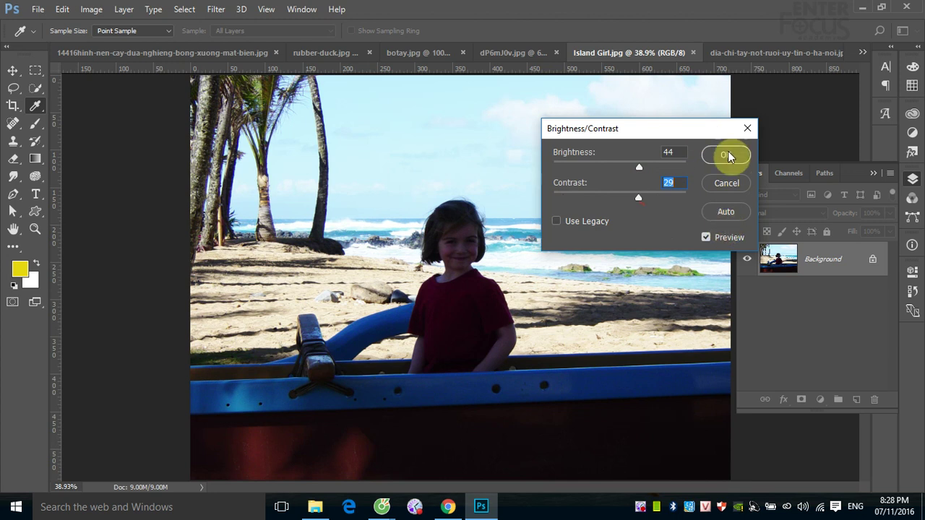
pyautogui.click(720, 187)
pyautogui.press('o')
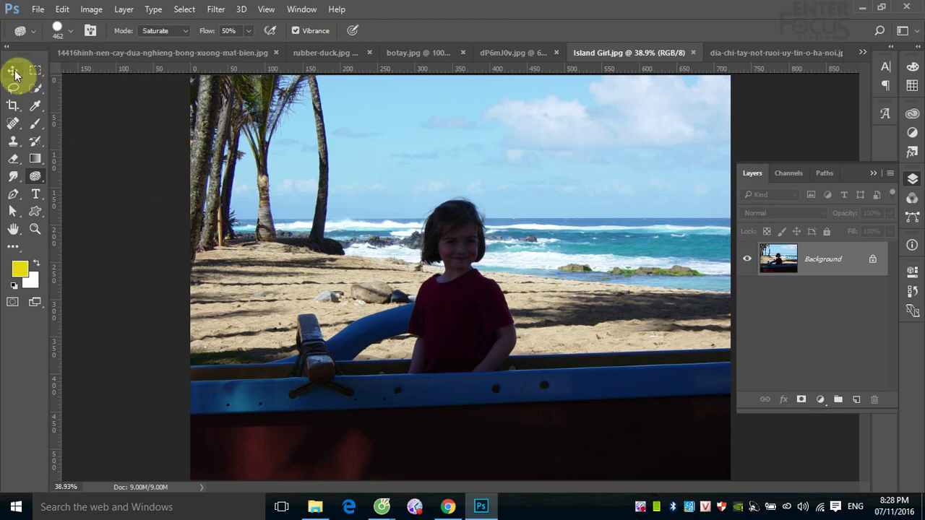
pyautogui.click(13, 70)
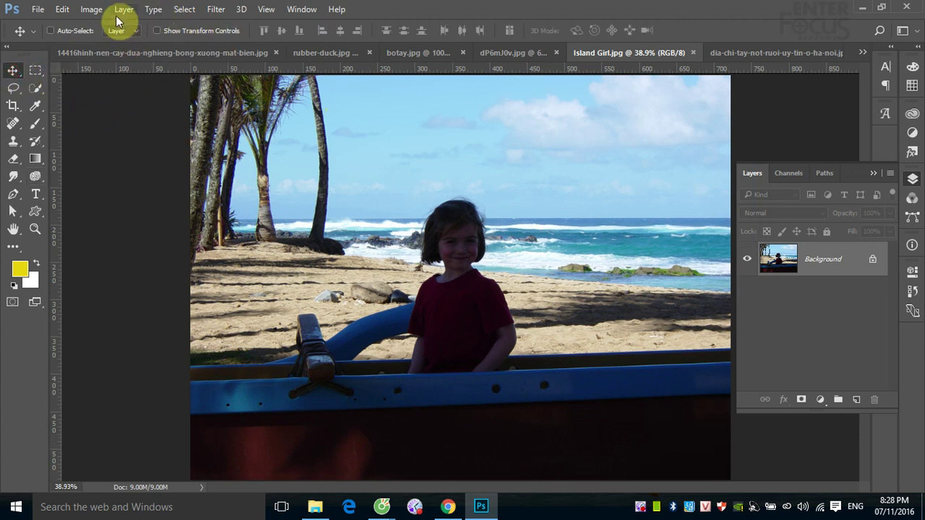
pyautogui.click(92, 9)
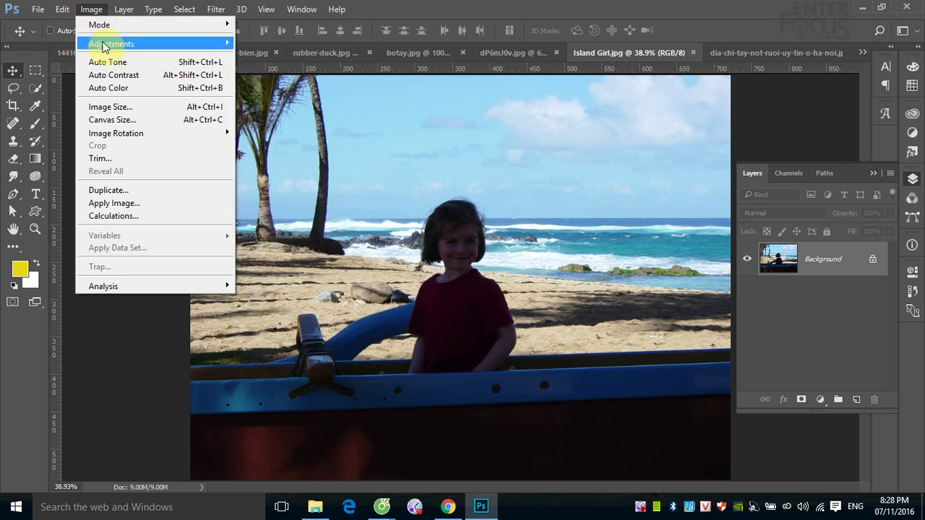
pyautogui.moveTo(112, 44)
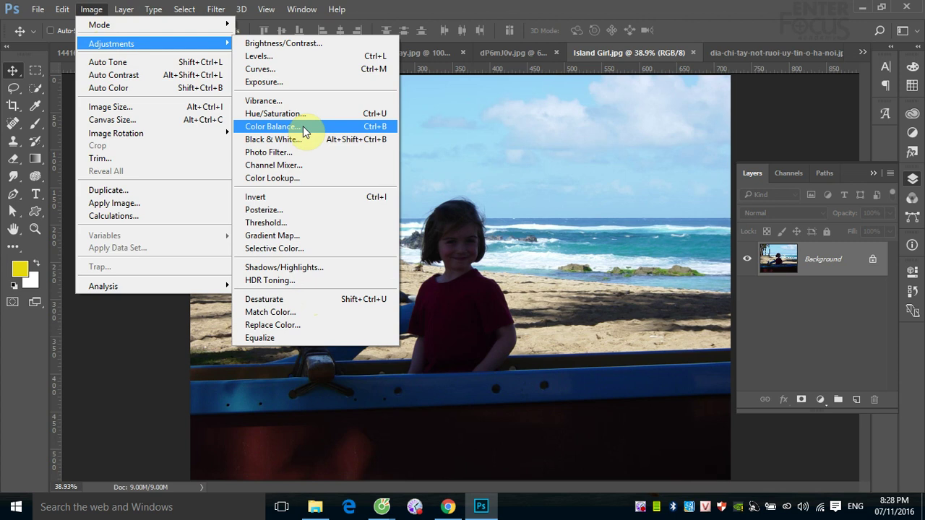
pyautogui.click(259, 58)
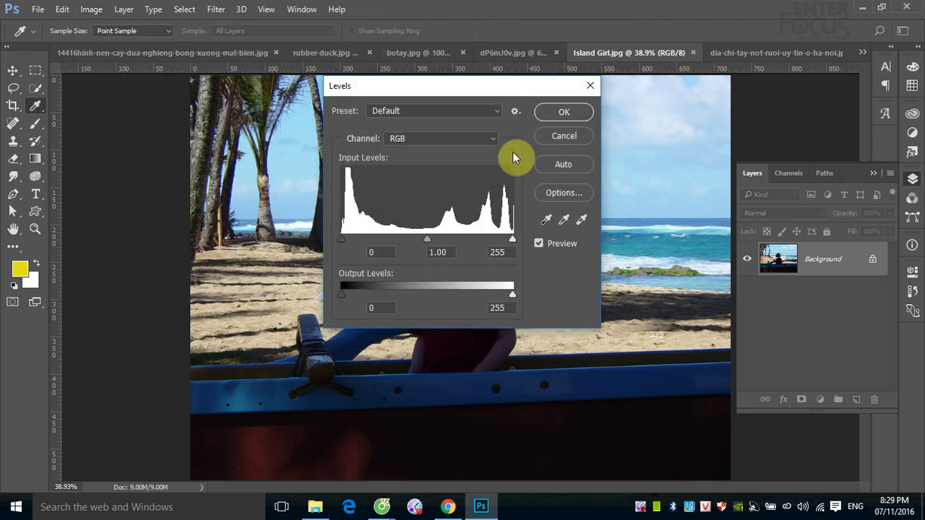
pyautogui.moveTo(490, 93)
pyautogui.mouseDown()
pyautogui.moveTo(756, 103)
pyautogui.moveTo(748, 87)
pyautogui.moveTo(718, 88)
pyautogui.mouseUp()
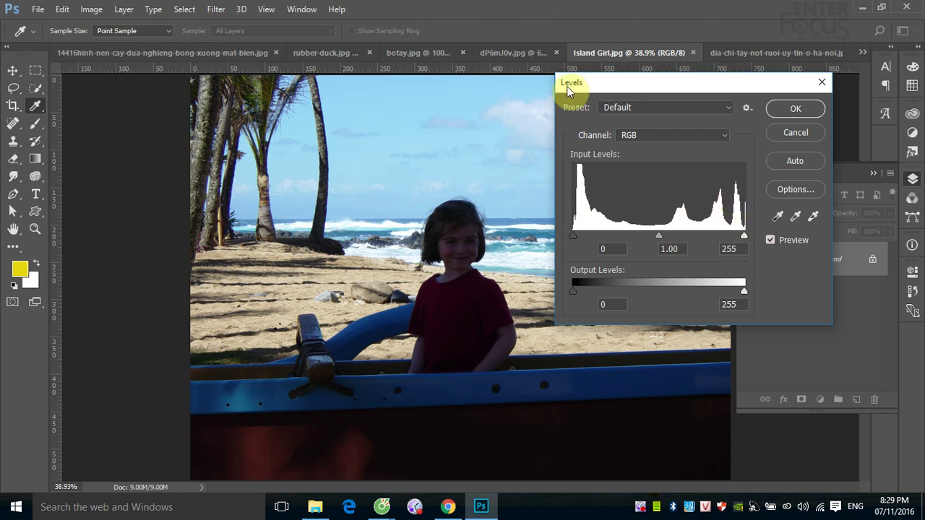
pyautogui.click(780, 133)
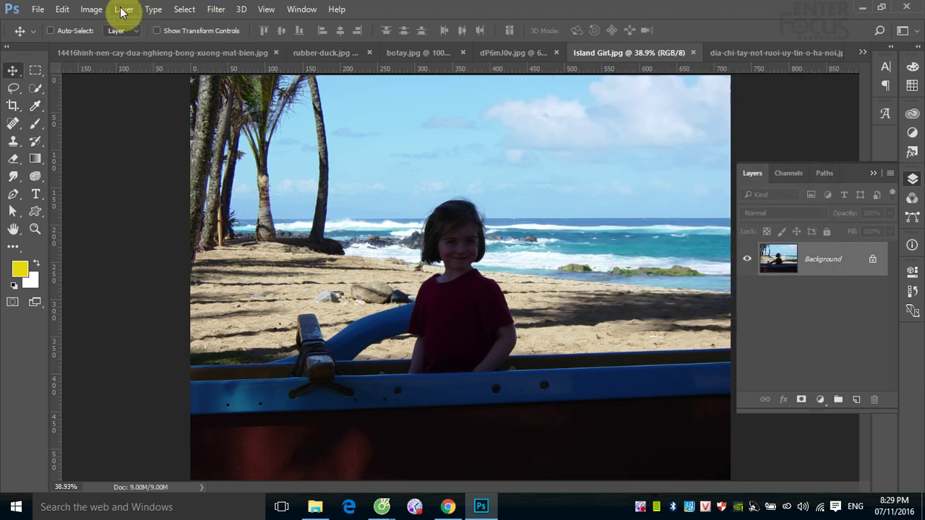
pyautogui.click(91, 10)
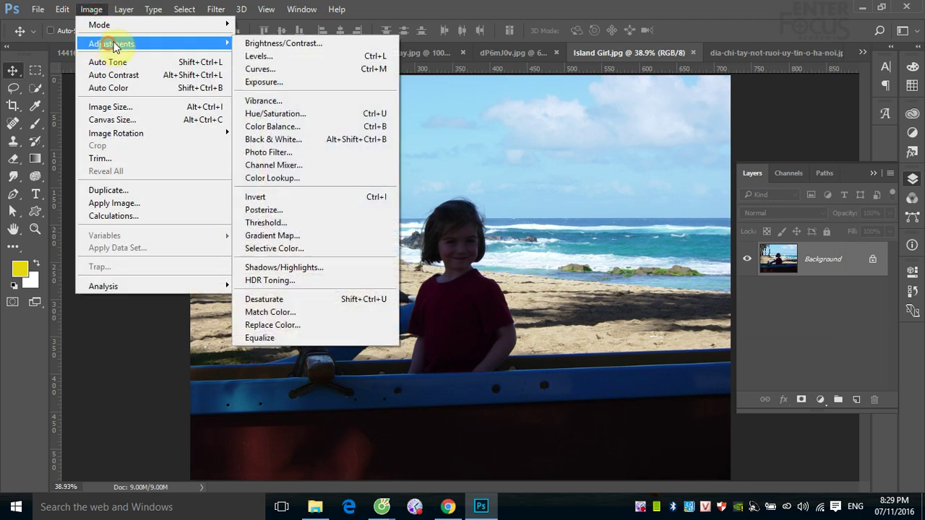
pyautogui.click(321, 58)
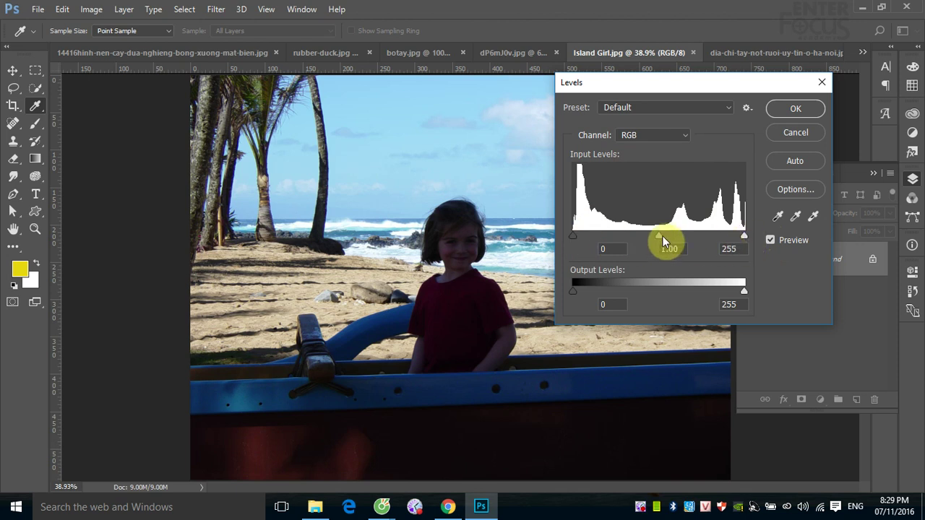
pyautogui.moveTo(659, 237)
pyautogui.mouseDown()
pyautogui.moveTo(614, 231)
pyautogui.moveTo(665, 232)
pyautogui.moveTo(622, 233)
pyautogui.moveTo(633, 234)
pyautogui.mouseUp()
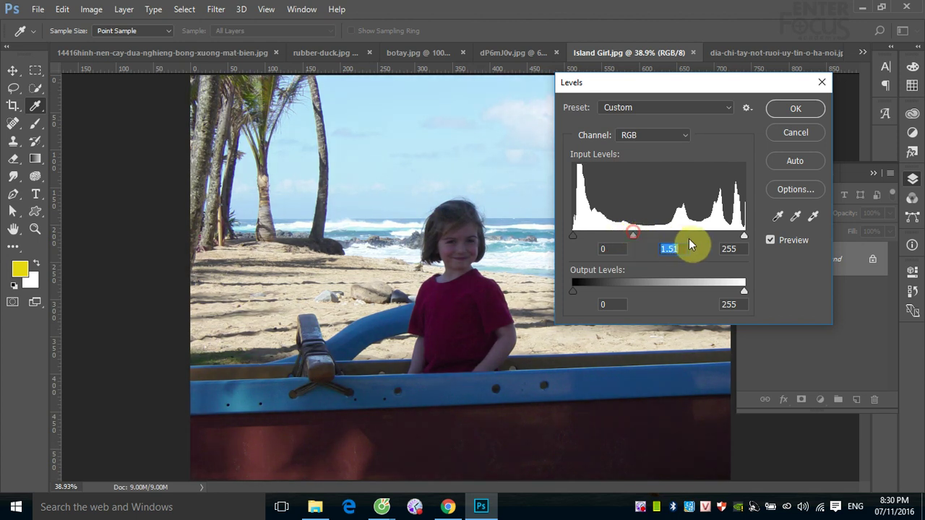
pyautogui.moveTo(744, 238)
pyautogui.mouseDown()
pyautogui.moveTo(700, 237)
pyautogui.moveTo(751, 237)
pyautogui.mouseUp()
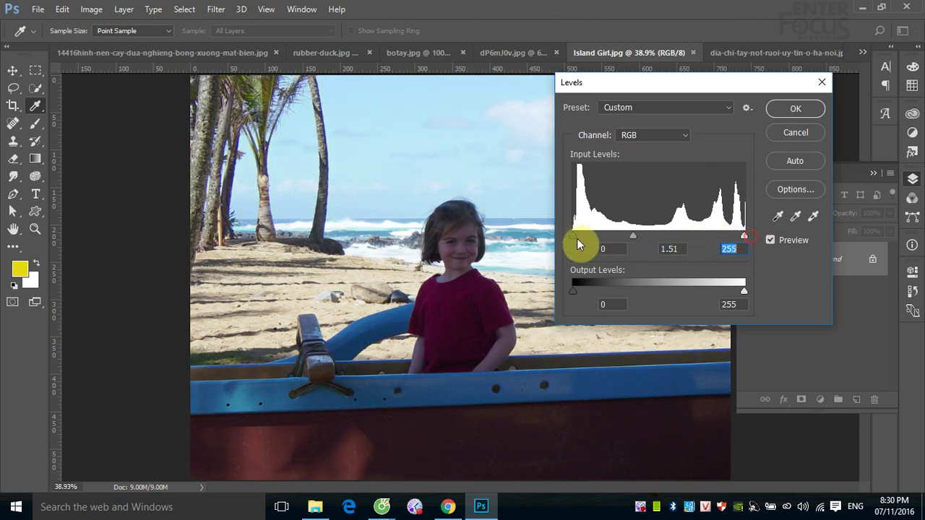
pyautogui.moveTo(575, 236)
pyautogui.mouseDown()
pyautogui.moveTo(616, 234)
pyautogui.moveTo(571, 236)
pyautogui.mouseUp()
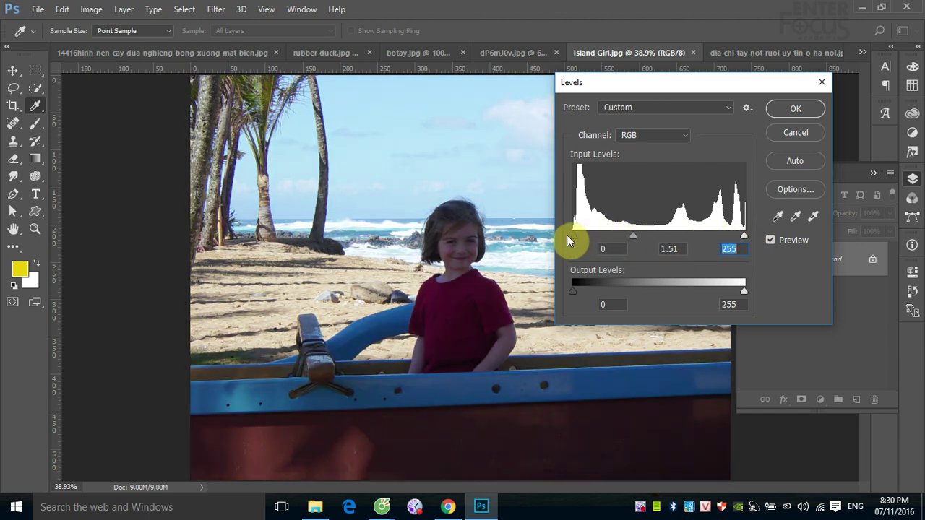
pyautogui.moveTo(634, 237)
pyautogui.mouseDown()
pyautogui.moveTo(667, 241)
pyautogui.moveTo(621, 242)
pyautogui.moveTo(653, 243)
pyautogui.mouseUp()
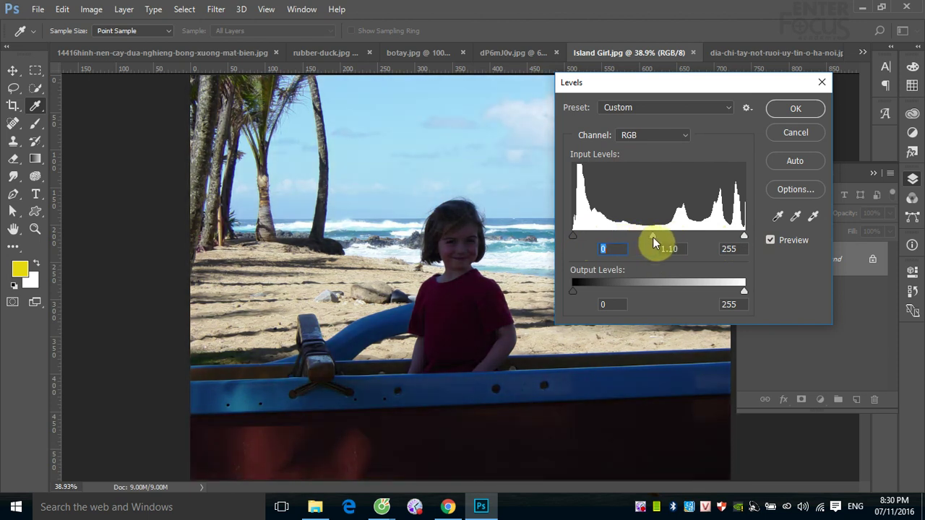
pyautogui.moveTo(651, 237)
pyautogui.mouseDown()
pyautogui.moveTo(618, 236)
pyautogui.moveTo(633, 235)
pyautogui.mouseUp()
pyautogui.click(630, 235)
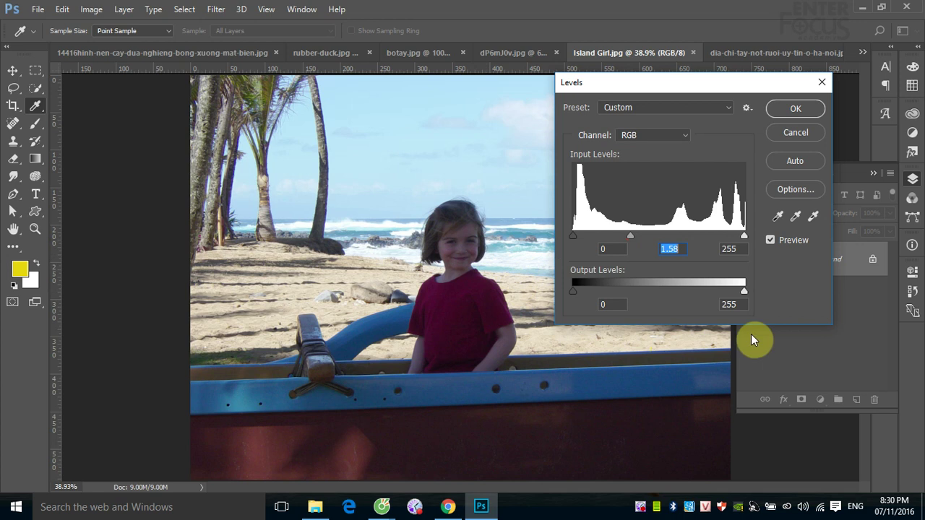
pyautogui.click(765, 134)
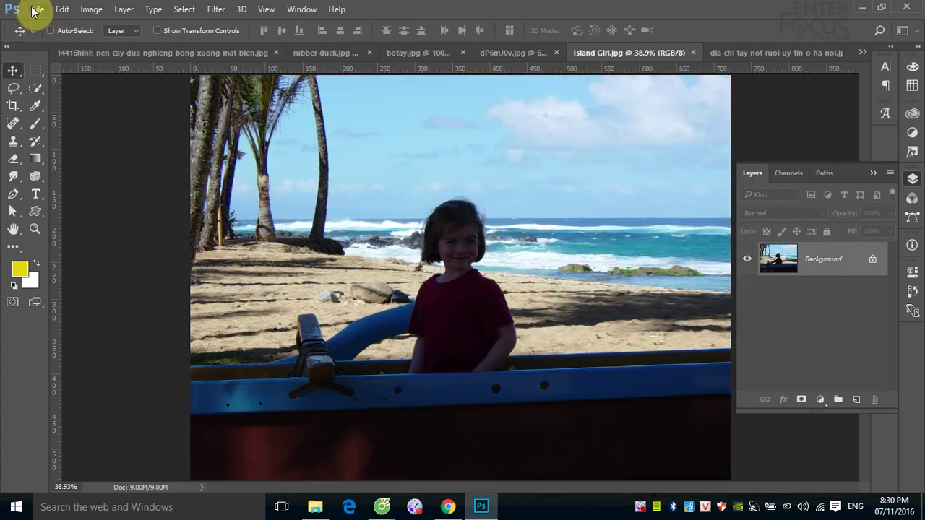
# Open the boxed perfume bottle photo (12963393..._n.jpg) as a new document
pyautogui.click(34, 10)
pyautogui.click(45, 40)
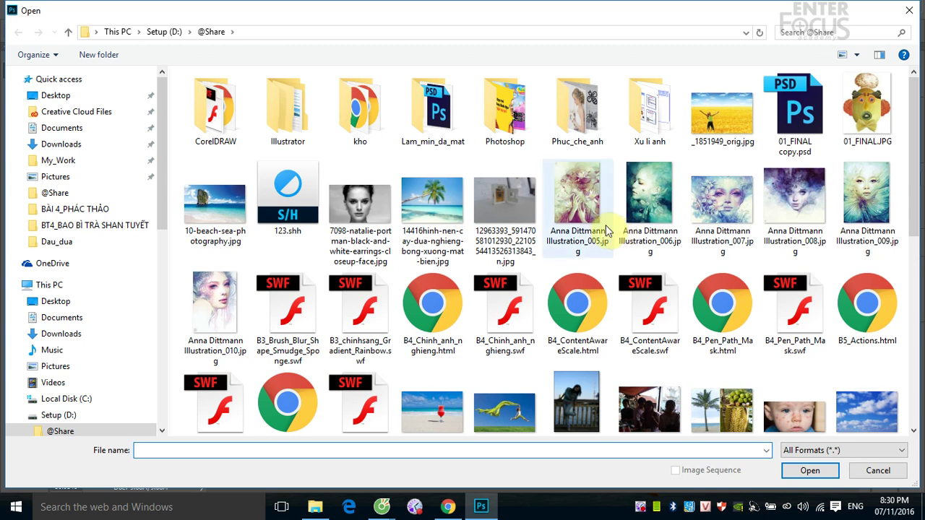
pyautogui.click(527, 206)
pyautogui.click(809, 469)
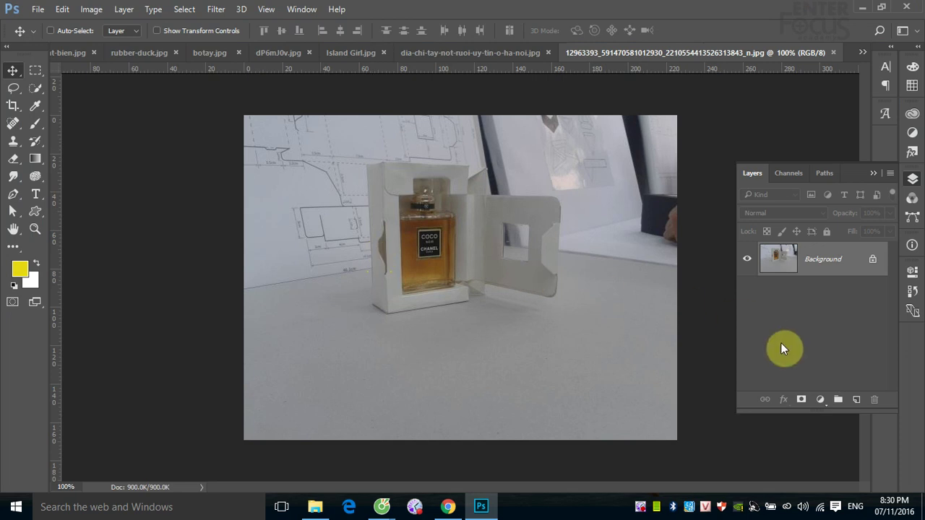
# Open the Levels adjustment on the perfume photo and move its window aside
pyautogui.click(91, 9)
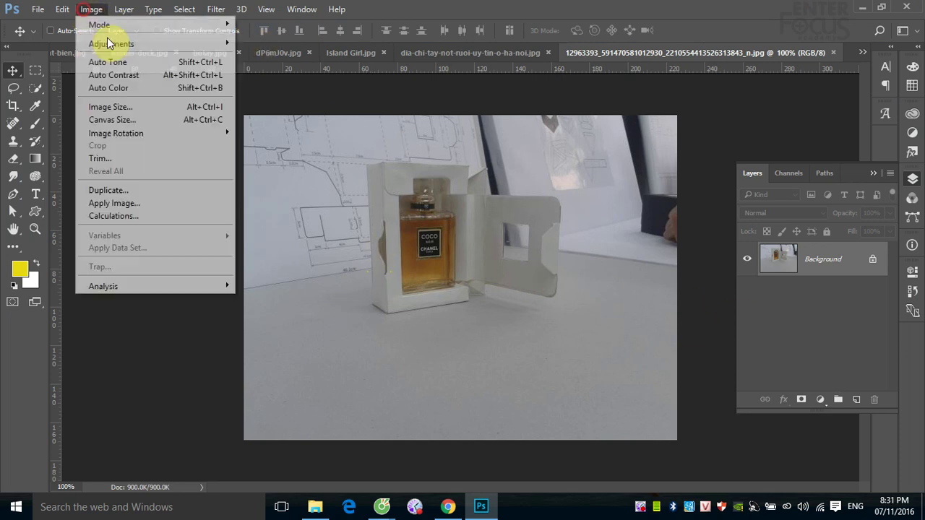
pyautogui.moveTo(111, 44)
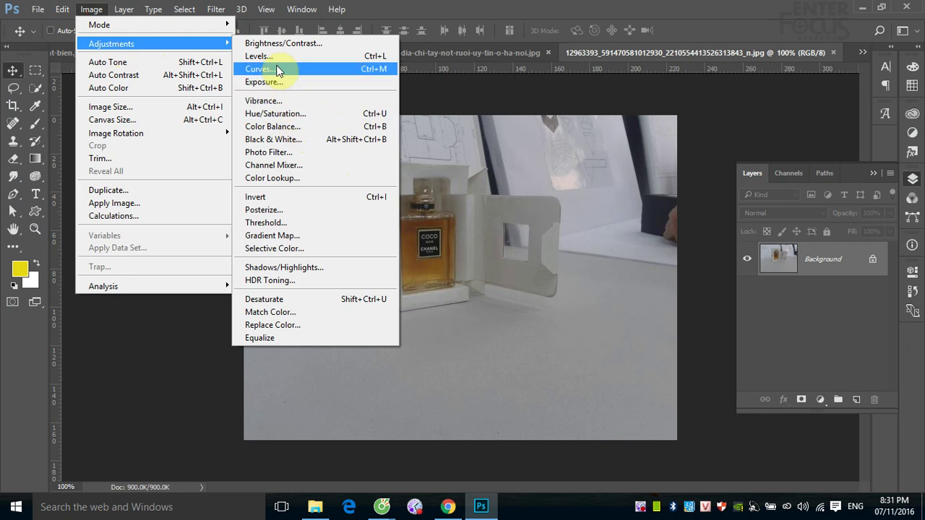
pyautogui.click(274, 57)
pyautogui.moveTo(631, 87); pyautogui.dragTo(688, 98)
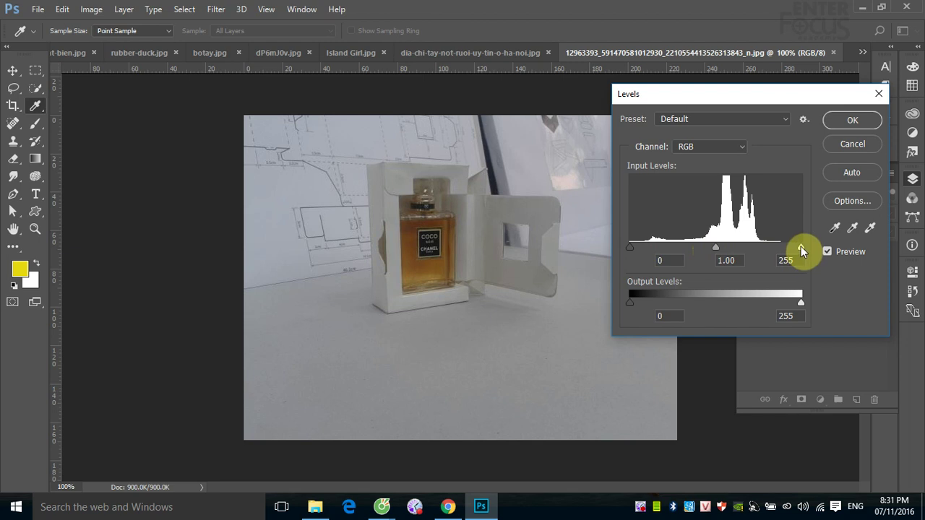
# Trial white and black input points (black 25, midtone 1.14), then Alt-reset Levels to 0/1.00/255
pyautogui.moveTo(801, 247)
pyautogui.mouseDown()
pyautogui.moveTo(749, 254)
pyautogui.moveTo(761, 254)
pyautogui.mouseUp()
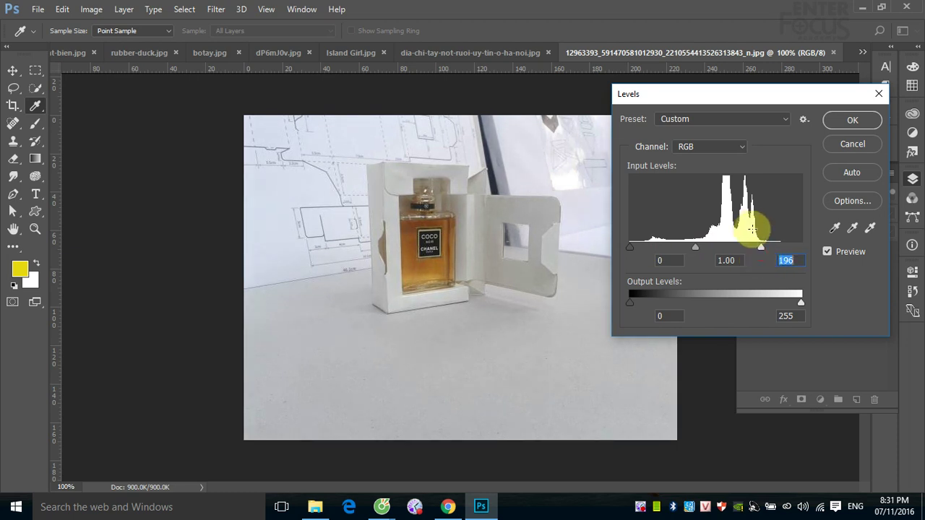
pyautogui.moveTo(626, 246); pyautogui.dragTo(645, 243)
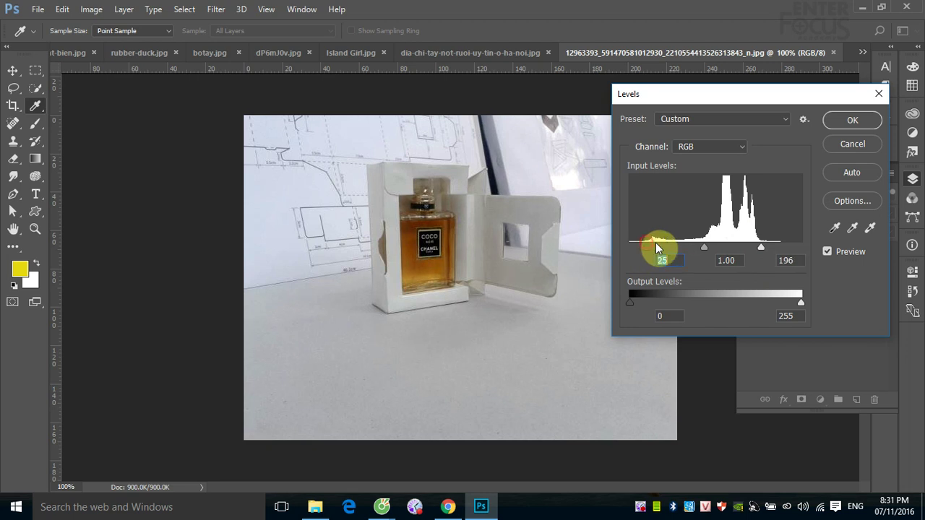
pyautogui.moveTo(705, 248)
pyautogui.mouseDown()
pyautogui.moveTo(718, 249)
pyautogui.moveTo(699, 248)
pyautogui.mouseUp()
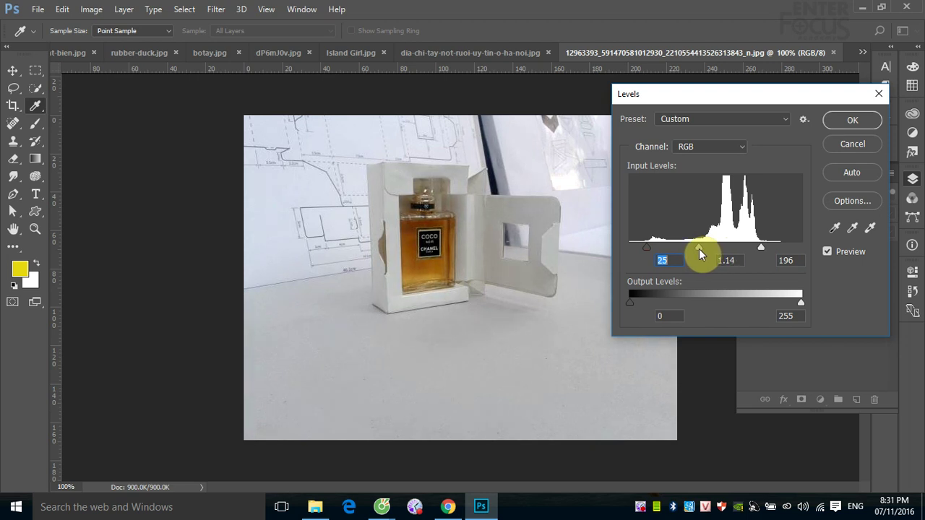
pyautogui.click(699, 249)
pyautogui.press('alt')
pyautogui.keyDown('alt'); pyautogui.click(856, 146); pyautogui.keyUp('alt')
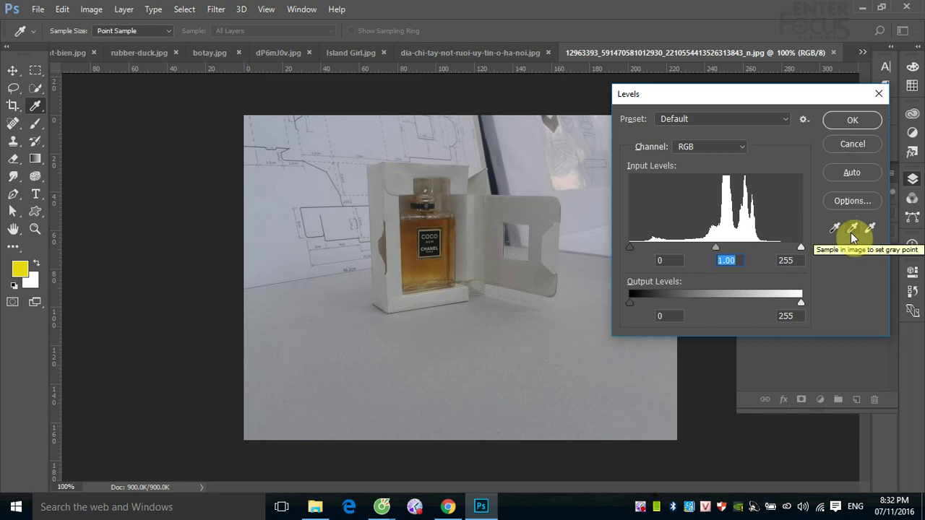
pyautogui.click(834, 229)
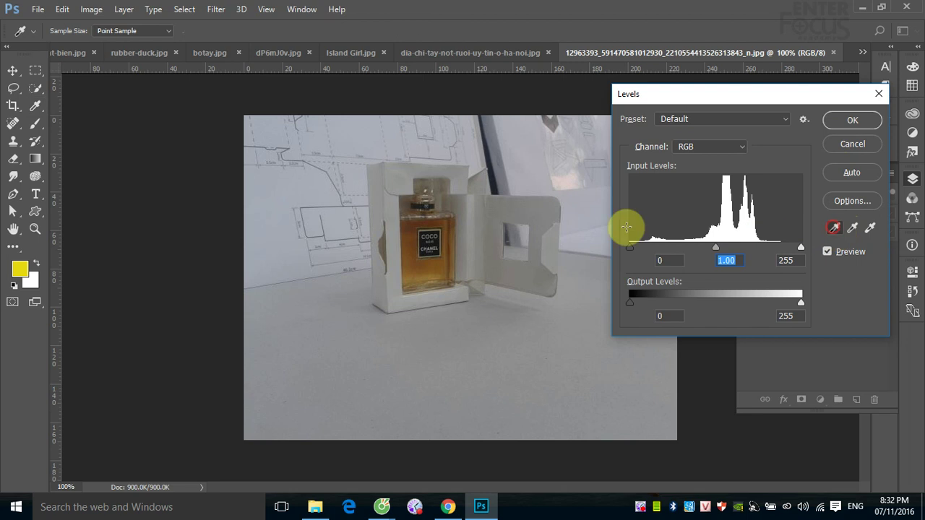
pyautogui.click(421, 201)
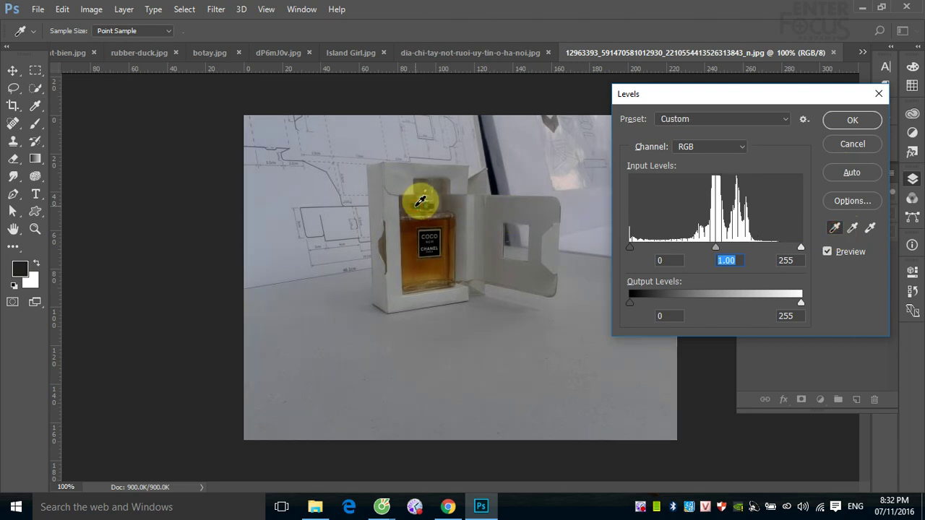
pyautogui.click(869, 227)
pyautogui.click(572, 176)
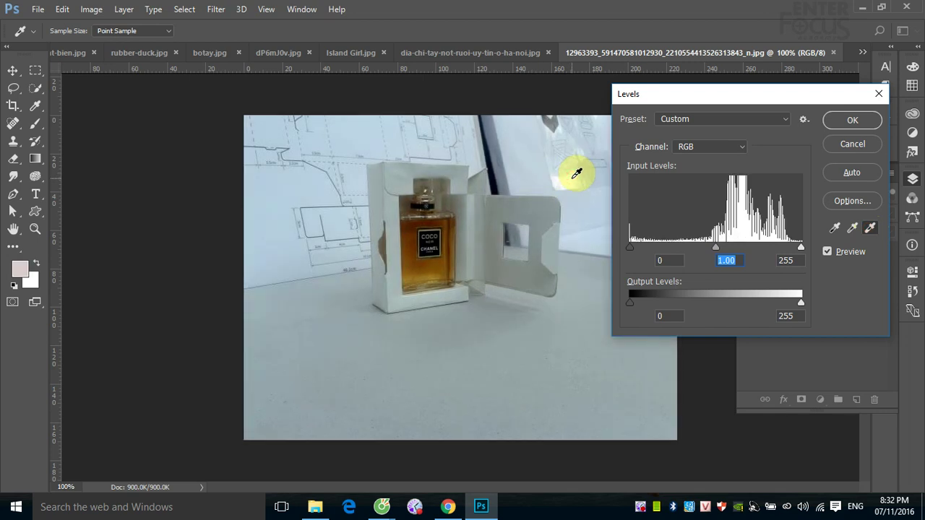
pyautogui.click(852, 228)
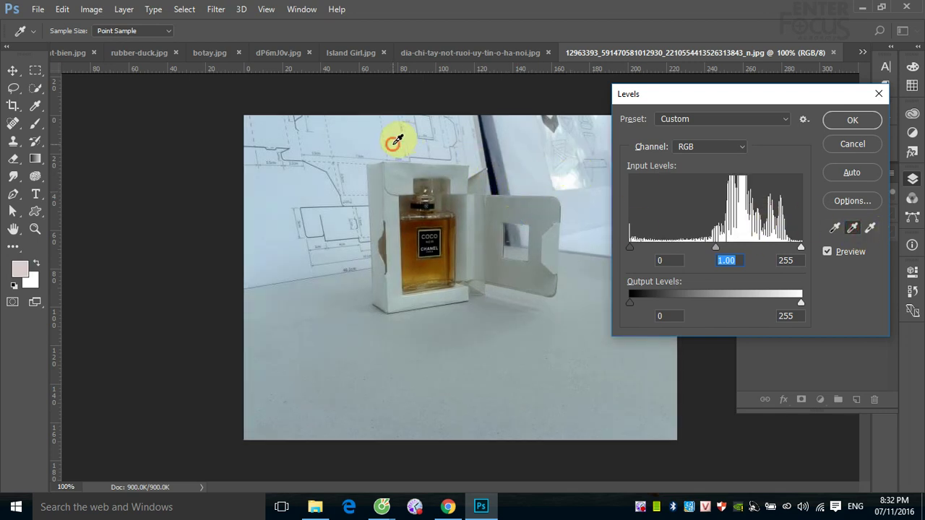
pyautogui.click(398, 139)
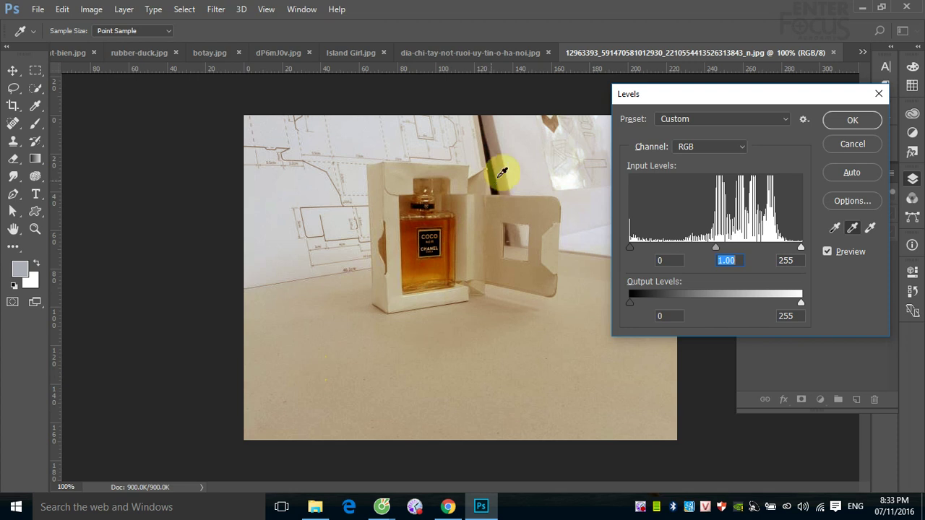
pyautogui.click(522, 180)
pyautogui.click(536, 182)
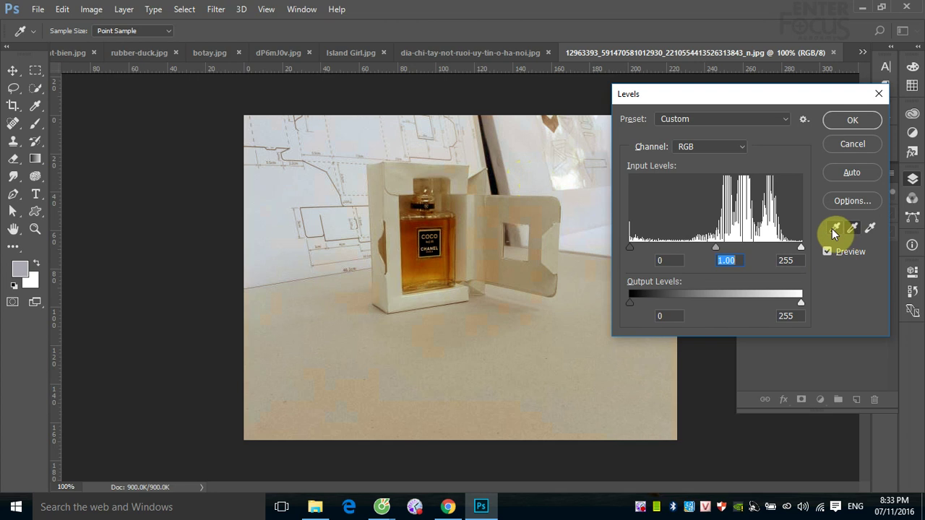
pyautogui.click(378, 196)
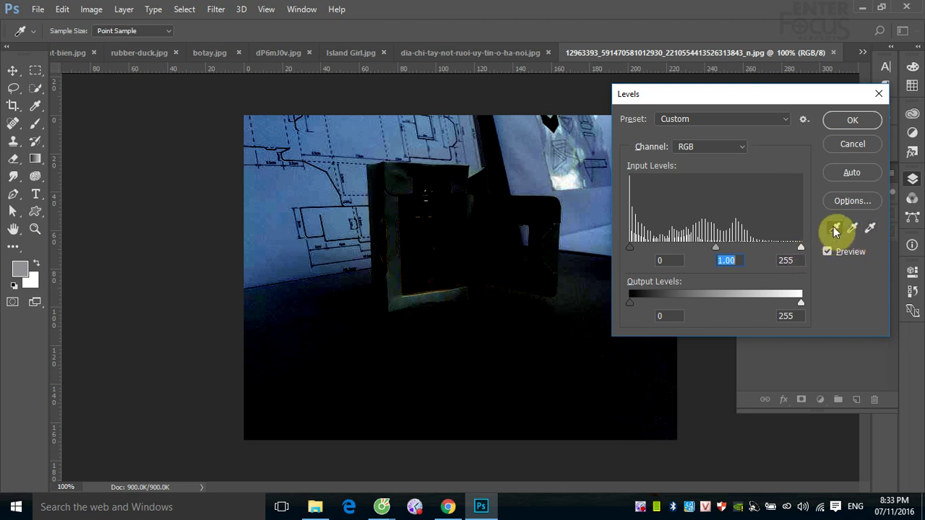
pyautogui.click(870, 228)
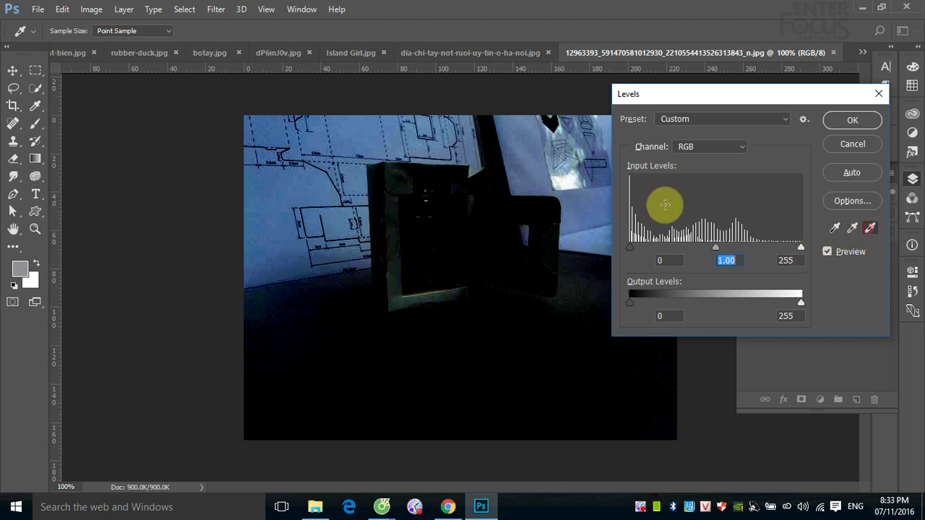
pyautogui.click(497, 205)
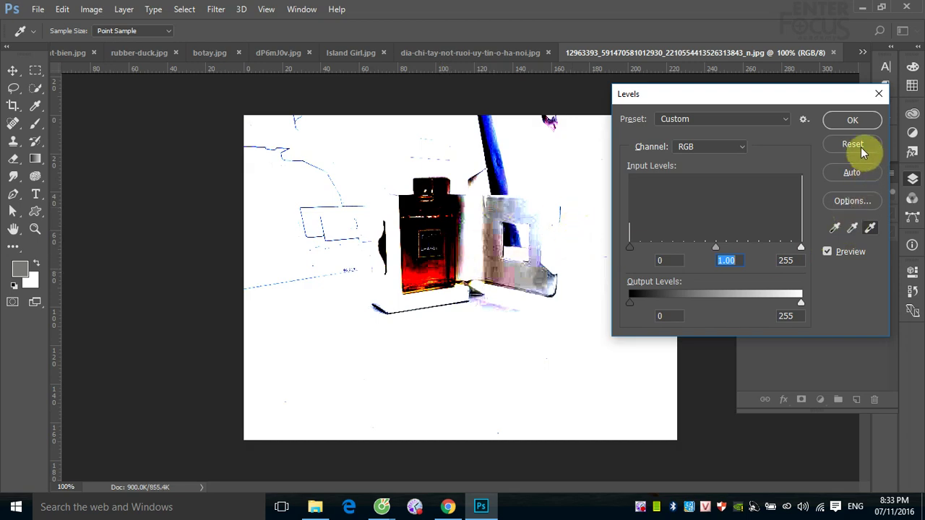
pyautogui.keyDown('alt'); pyautogui.click(861, 147); pyautogui.keyUp('alt')
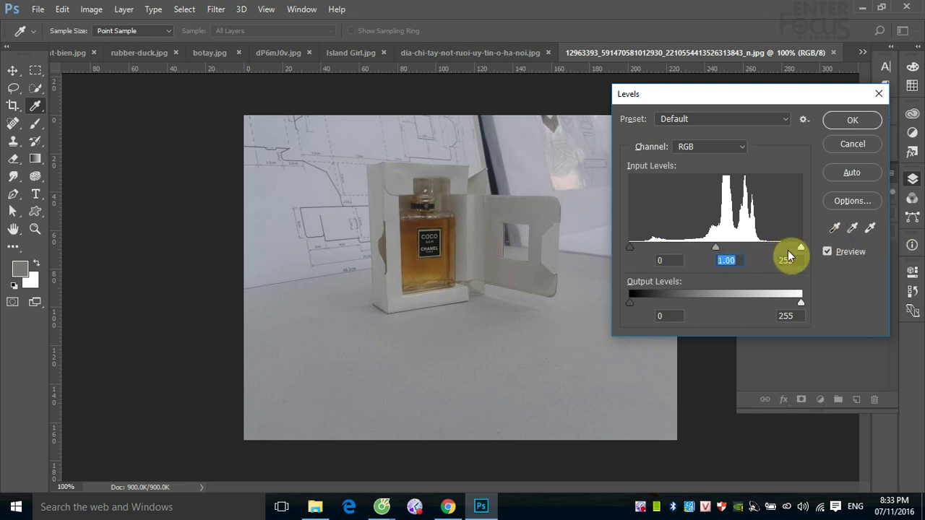
# Apply Levels inputs 30 / 0.96 / 195 to the perfume photo, then undo it
pyautogui.moveTo(801, 248); pyautogui.dragTo(761, 248)
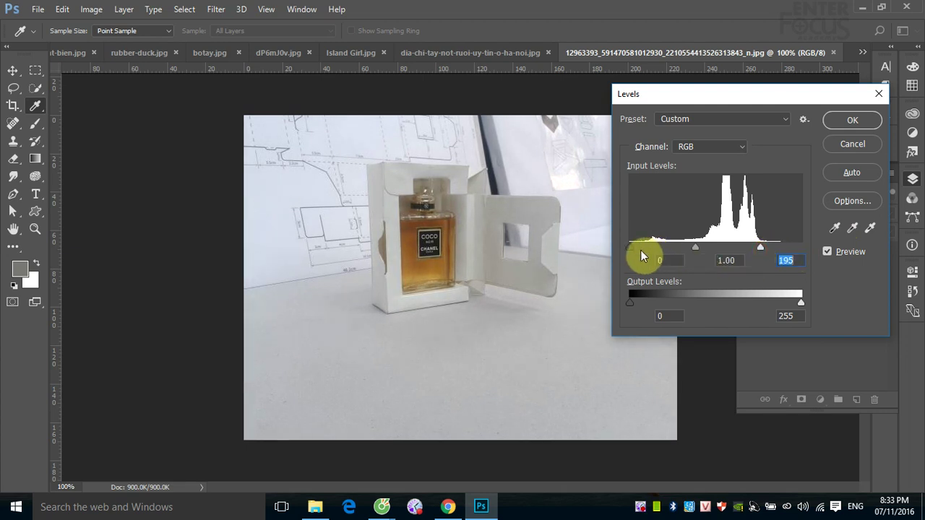
pyautogui.moveTo(629, 247); pyautogui.dragTo(650, 249)
pyautogui.moveTo(707, 246); pyautogui.dragTo(706, 250)
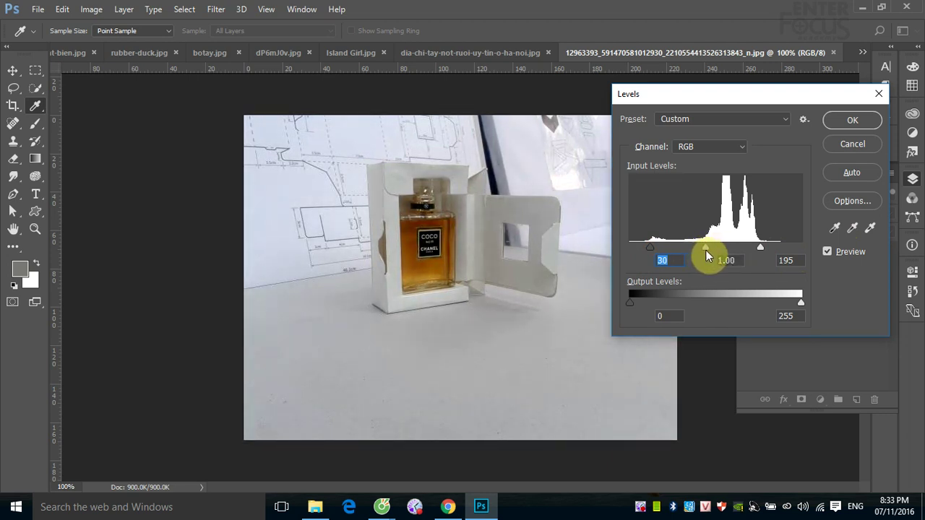
pyautogui.press('Tab')
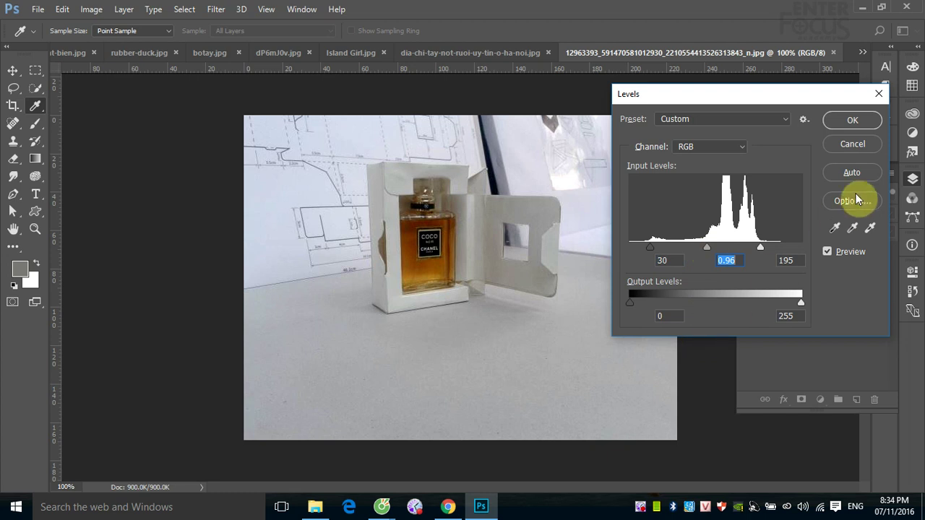
pyautogui.click(850, 124)
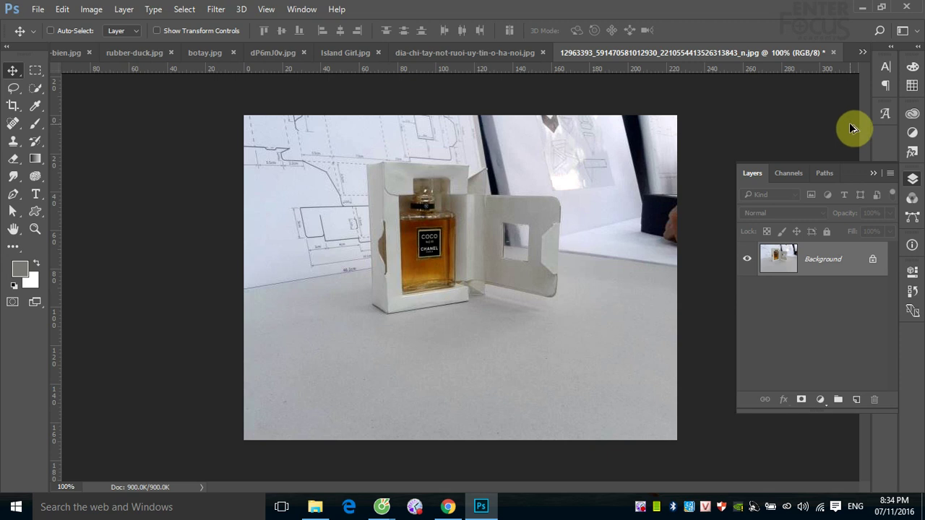
pyautogui.hotkey('ctrl', 'z')
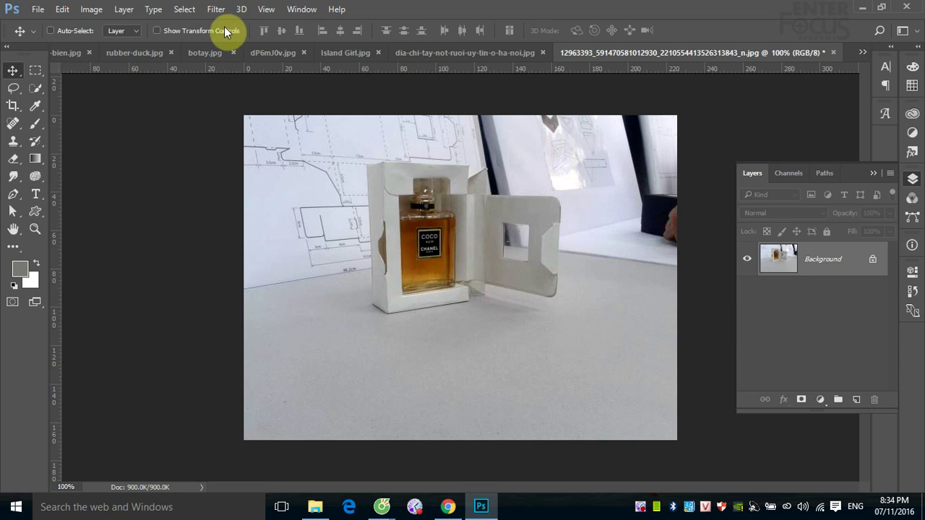
# Preview Hue/Saturation changes on the perfume photo: shifted hue, extreme saturation, brighter lightness
pyautogui.click(91, 9)
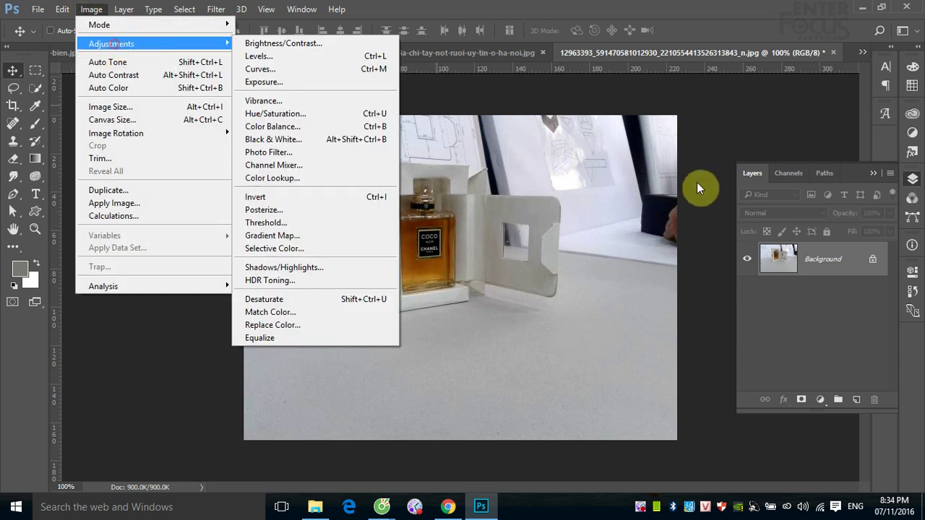
pyautogui.moveTo(112, 43)
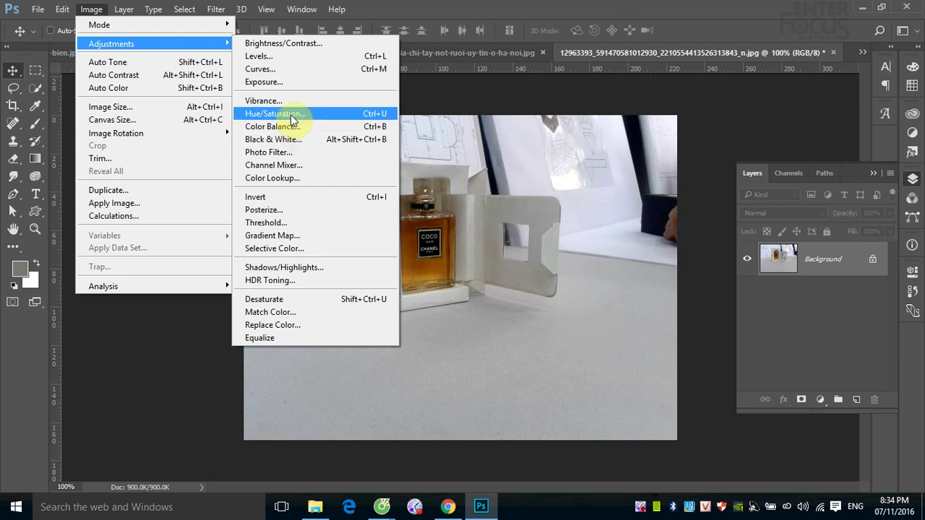
pyautogui.click(292, 116)
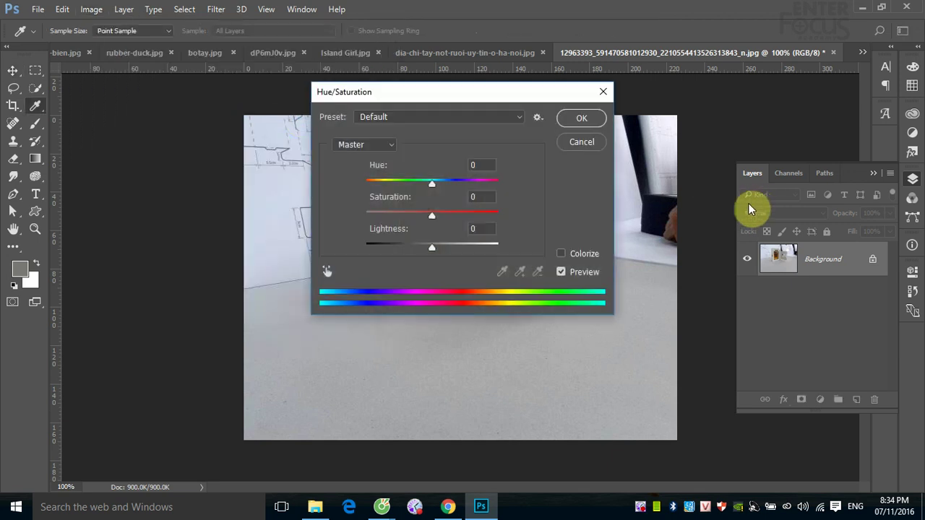
pyautogui.moveTo(536, 97); pyautogui.dragTo(755, 114)
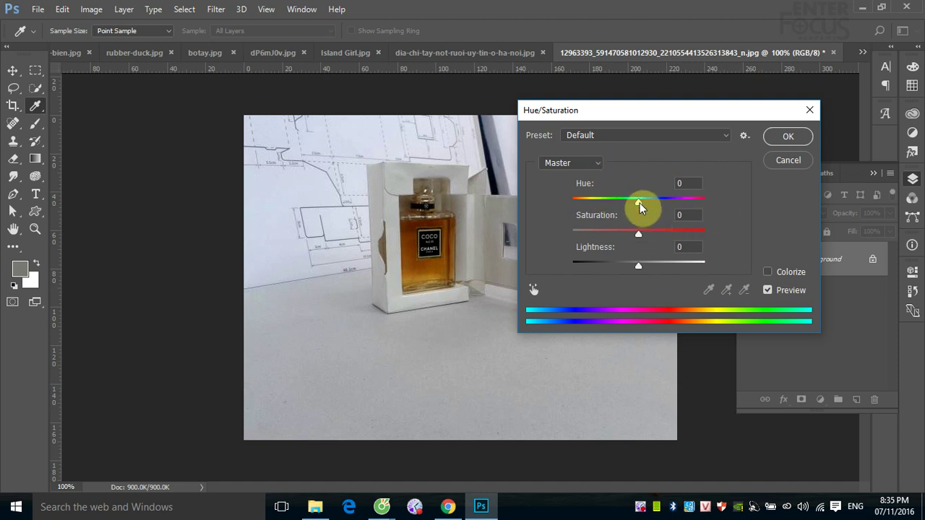
pyautogui.moveTo(639, 208)
pyautogui.mouseDown()
pyautogui.moveTo(682, 202)
pyautogui.moveTo(595, 207)
pyautogui.moveTo(692, 205)
pyautogui.moveTo(578, 203)
pyautogui.moveTo(693, 208)
pyautogui.moveTo(579, 207)
pyautogui.moveTo(692, 209)
pyautogui.moveTo(682, 206)
pyautogui.moveTo(659, 209)
pyautogui.moveTo(682, 236)
pyautogui.moveTo(698, 233)
pyautogui.moveTo(568, 239)
pyautogui.mouseUp()
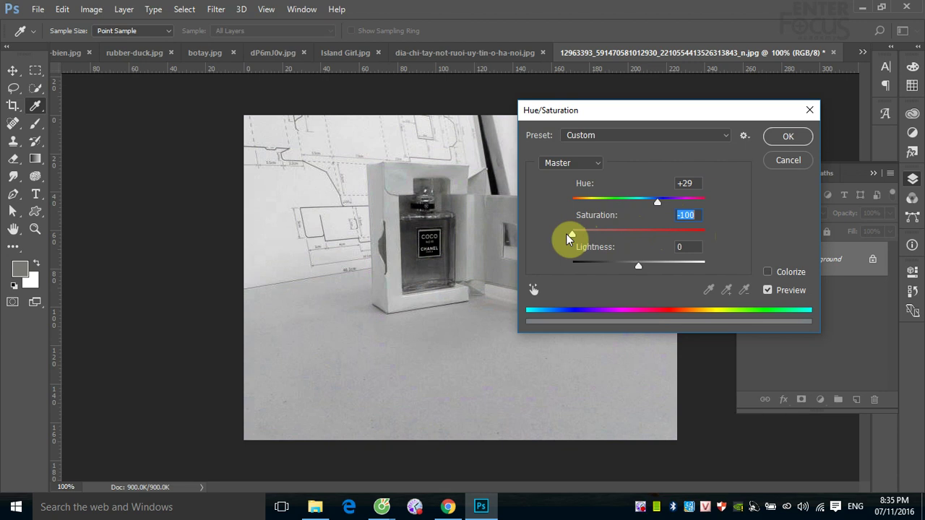
pyautogui.moveTo(567, 239)
pyautogui.mouseDown()
pyautogui.moveTo(718, 241)
pyautogui.moveTo(653, 242)
pyautogui.mouseUp()
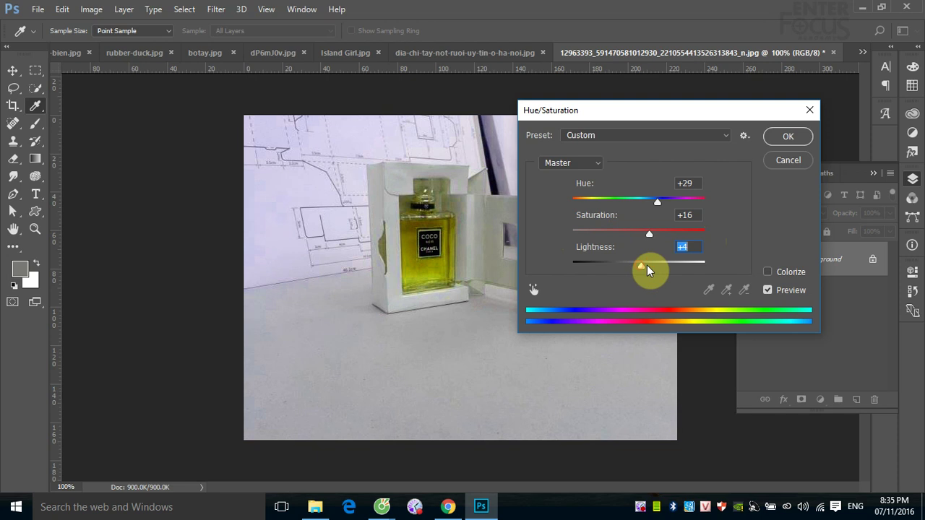
pyautogui.moveTo(640, 266)
pyautogui.mouseDown()
pyautogui.moveTo(671, 268)
pyautogui.moveTo(600, 267)
pyautogui.moveTo(650, 265)
pyautogui.moveTo(639, 266)
pyautogui.mouseUp()
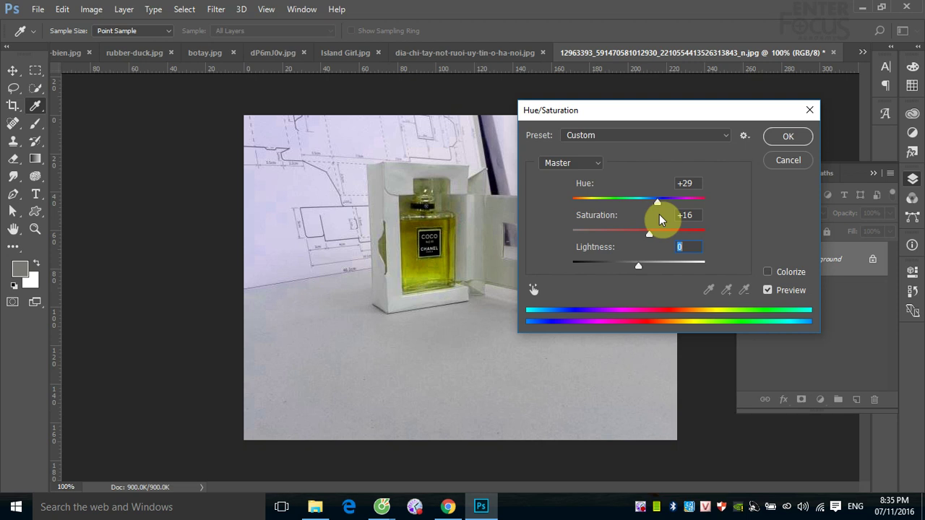
# Cancel the Hue/Saturation trial and flip through the face and rubber-duck image tabs
pyautogui.click(791, 161)
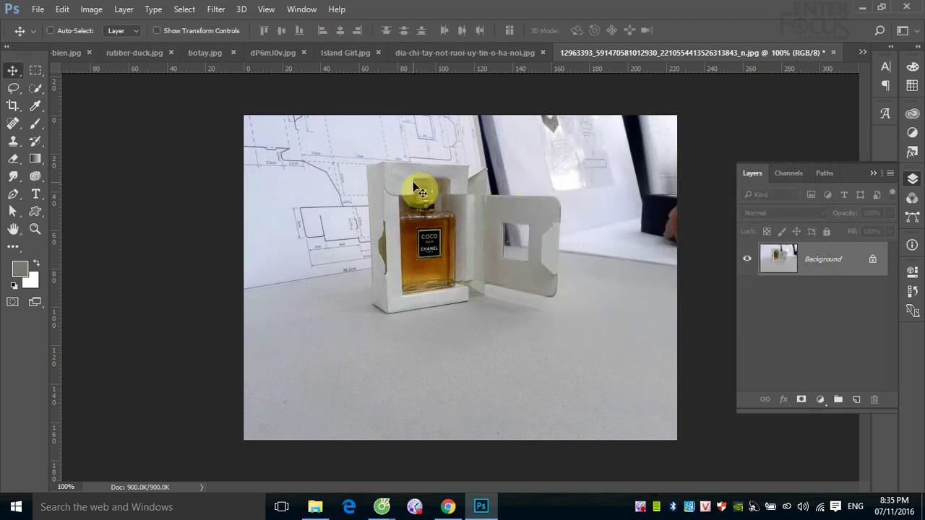
pyautogui.click(447, 52)
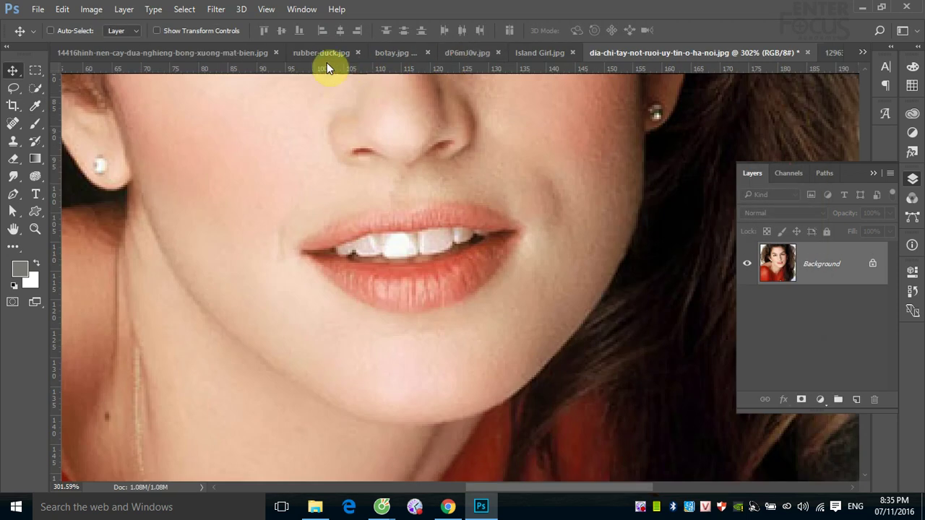
pyautogui.click(306, 53)
# Switch to the palm-beach image, deselect, and revert it to its original colours
pyautogui.click(222, 53)
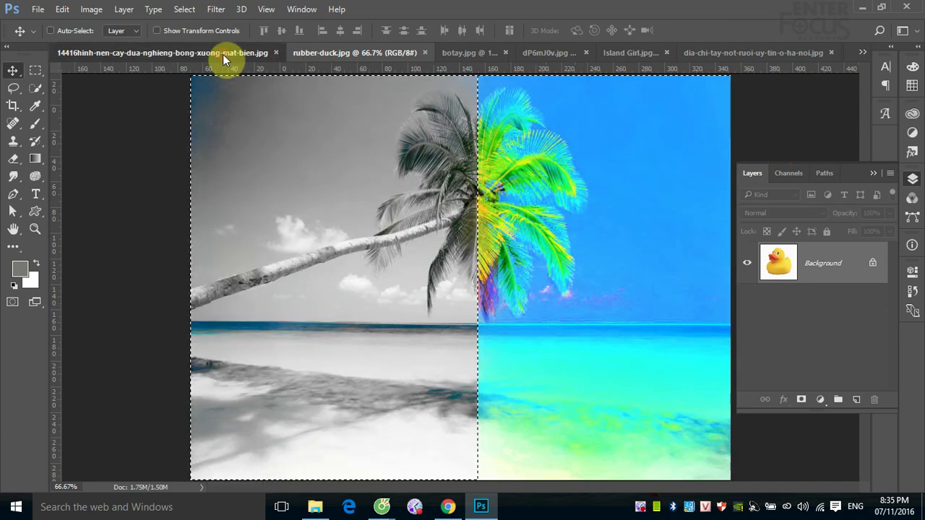
pyautogui.hotkey('ctrl', 'd')
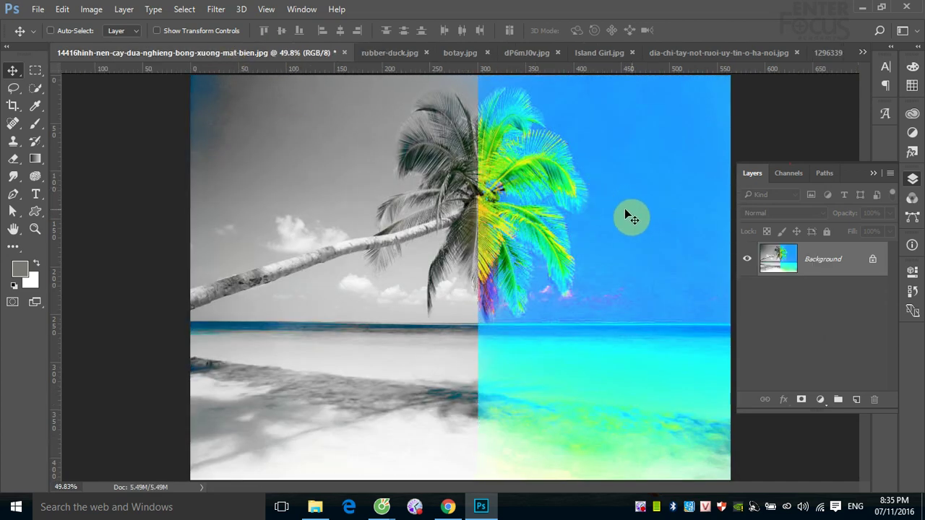
pyautogui.press('F12')
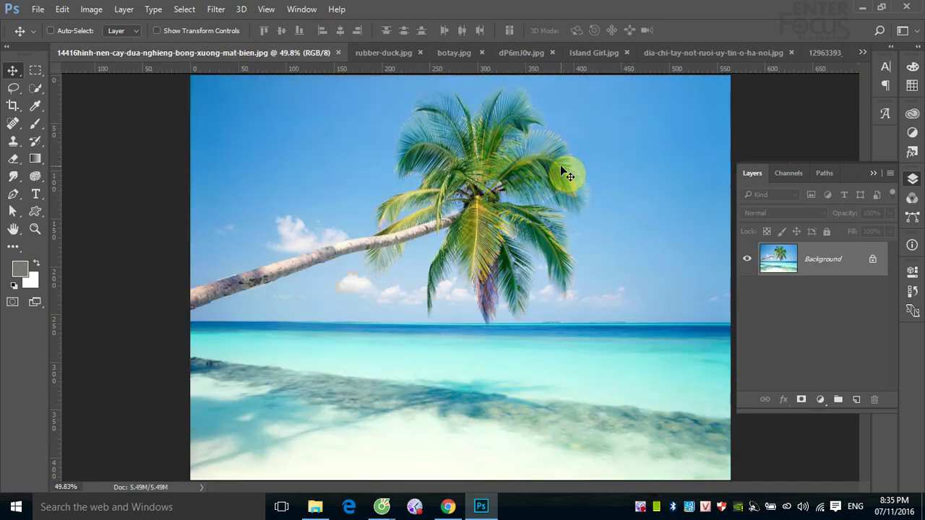
# Preview a -105 hue shift in Hue/Saturation on the beach photo, then cancel it
pyautogui.click(91, 9)
pyautogui.moveTo(112, 43)
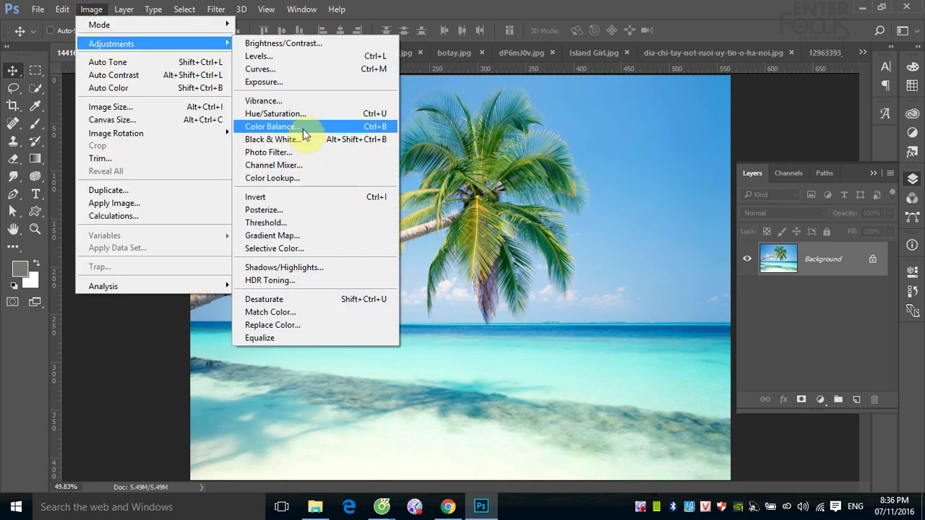
pyautogui.click(304, 115)
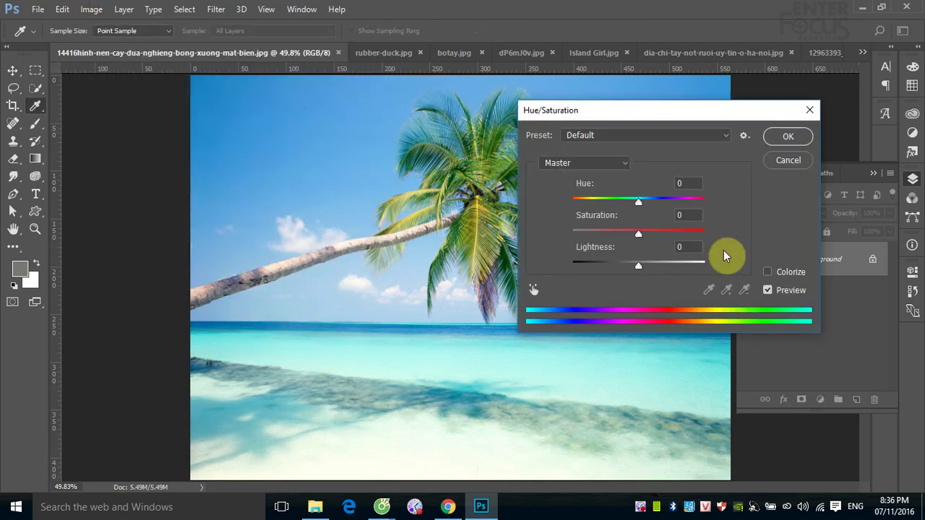
pyautogui.moveTo(679, 117); pyautogui.dragTo(795, 116)
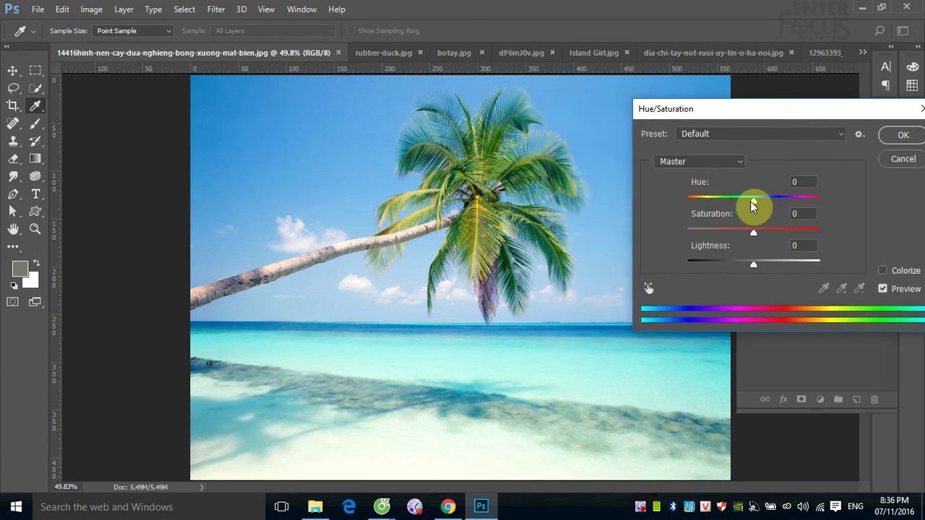
pyautogui.moveTo(764, 202); pyautogui.dragTo(708, 207)
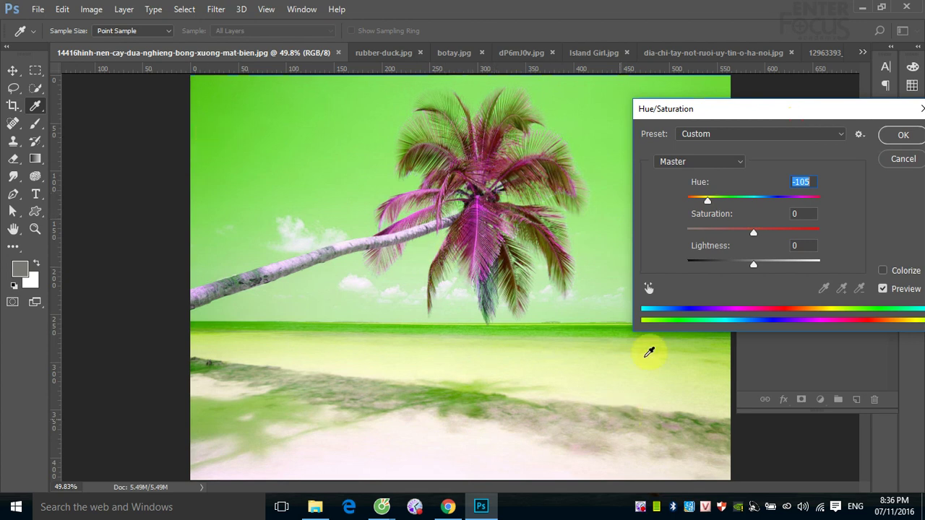
pyautogui.click(884, 161)
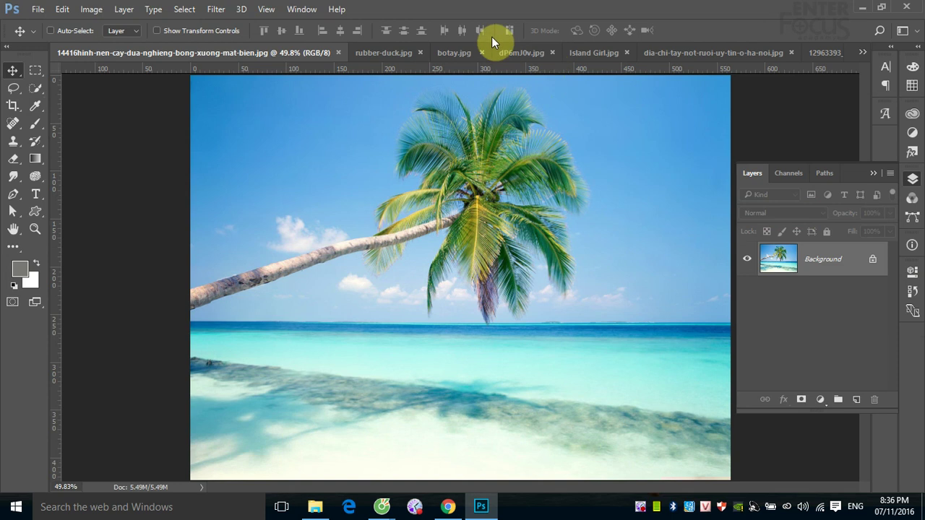
# Switch to Island Girl.jpg from the tab overflow list and open Hue/Saturation
pyautogui.click(862, 52)
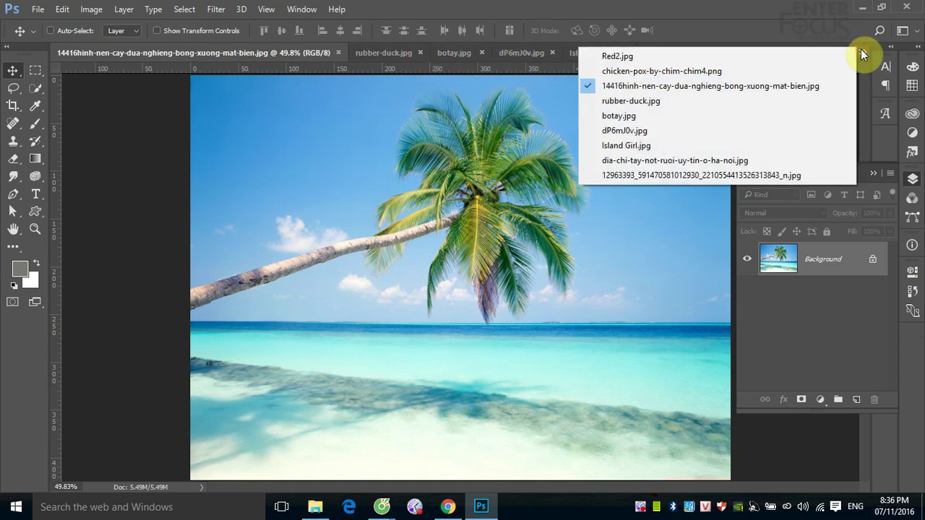
pyautogui.click(666, 145)
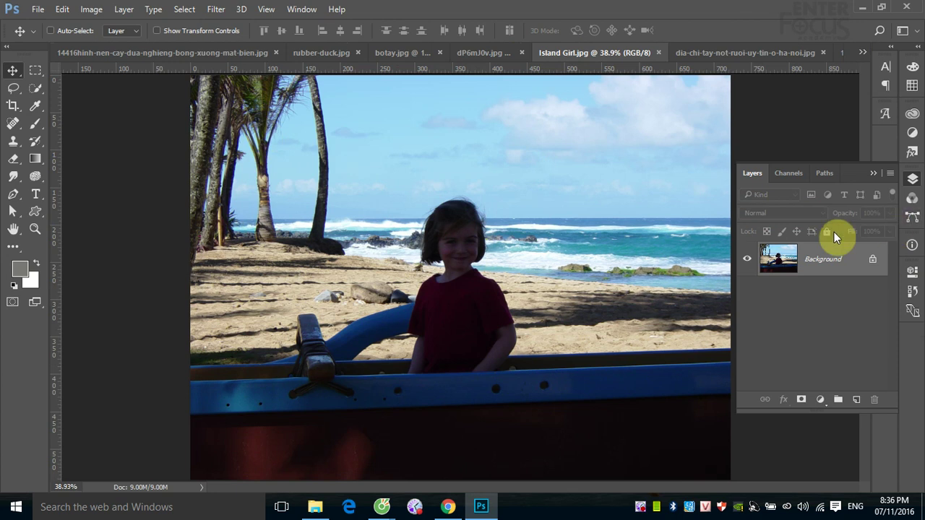
pyautogui.click(86, 10)
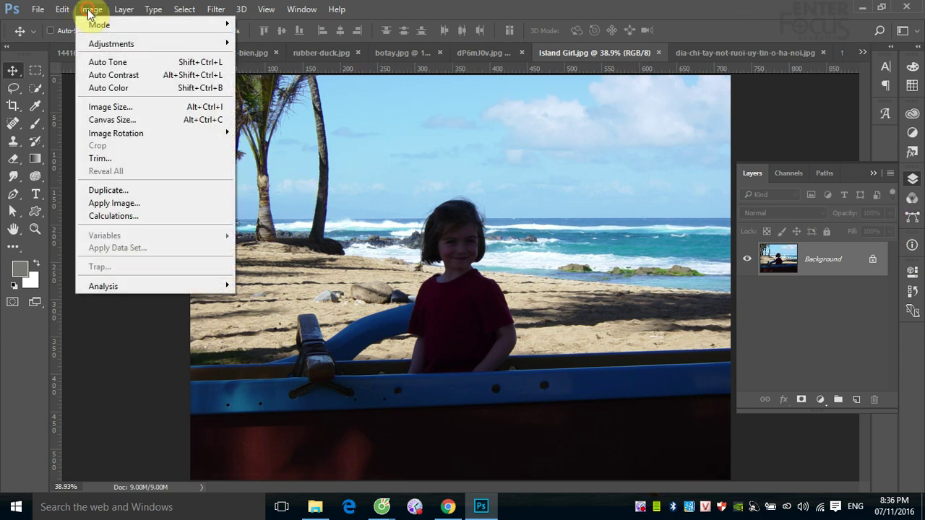
pyautogui.click(102, 43)
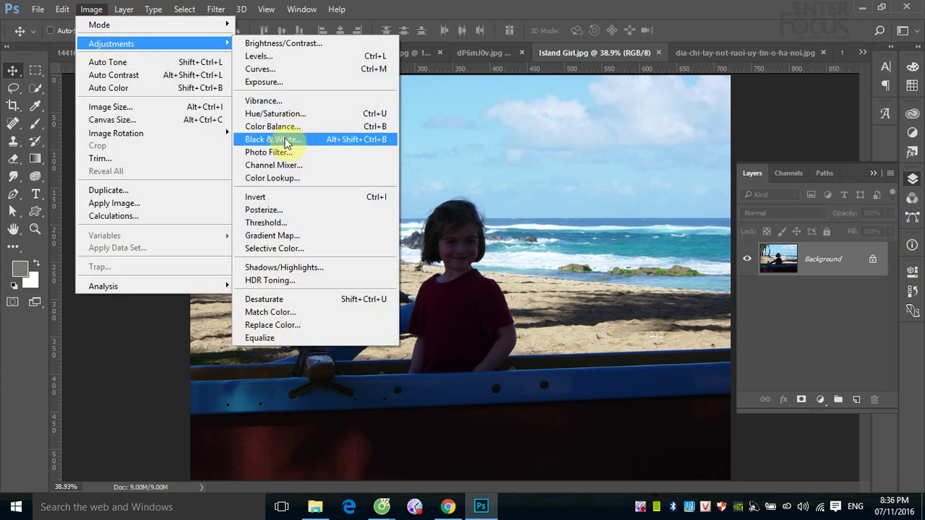
pyautogui.click(286, 114)
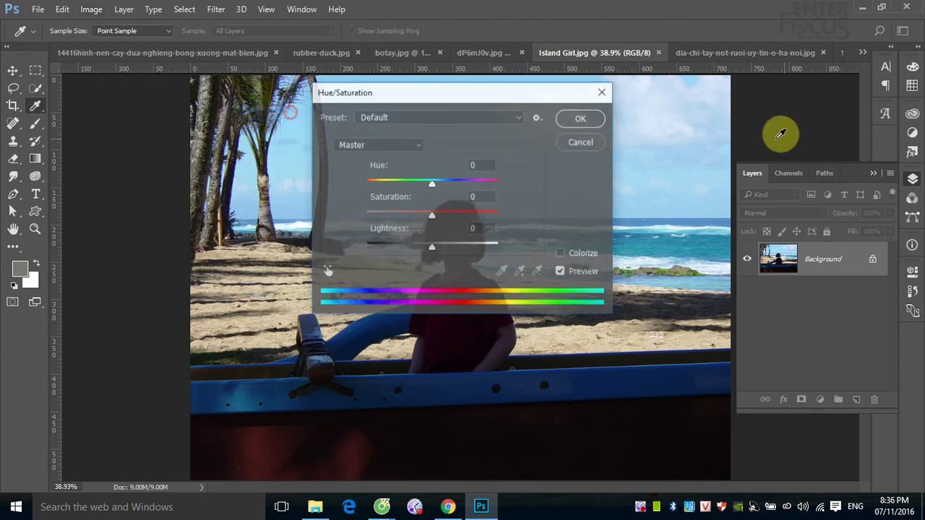
pyautogui.click(504, 96)
# Preview a +112 hue shift on the Island Girl photo, turning the sky pink
pyautogui.moveTo(538, 96); pyautogui.dragTo(924, 86)
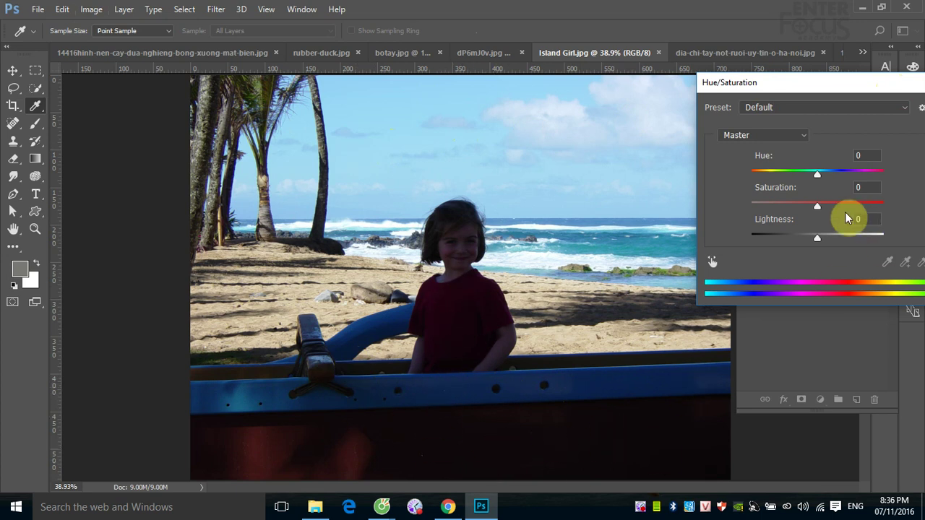
pyautogui.moveTo(817, 174); pyautogui.dragTo(867, 176)
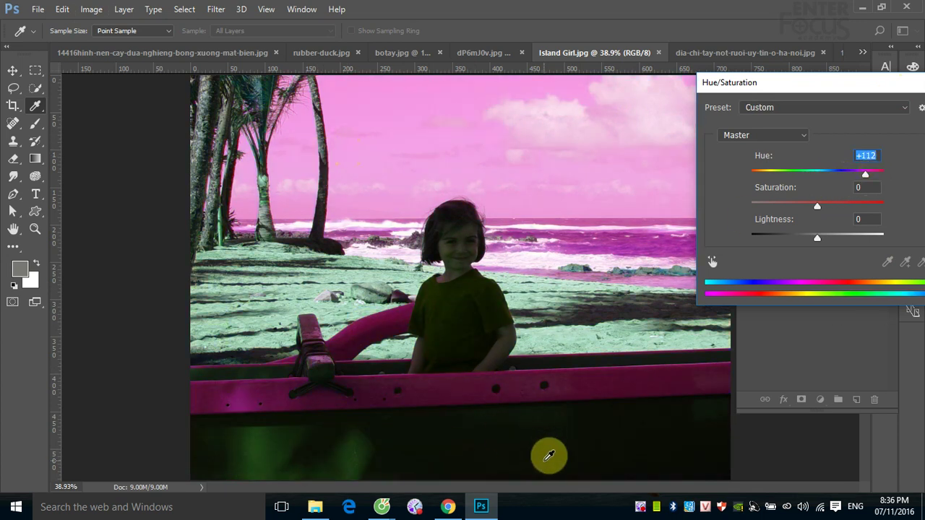
pyautogui.moveTo(784, 82); pyautogui.dragTo(666, 79)
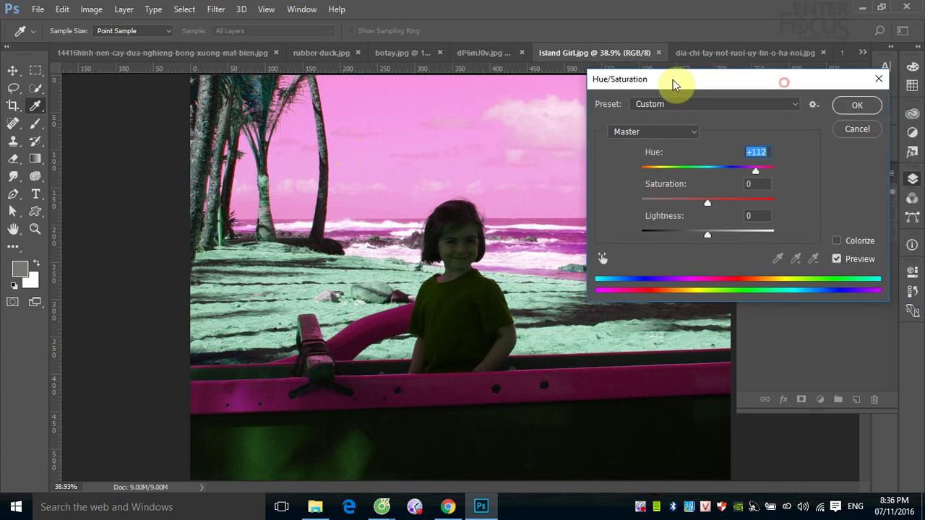
# Trial a Colorize tint (purple to blue, saturation 91, 73, 32), then turn Colorize off
pyautogui.click(829, 241)
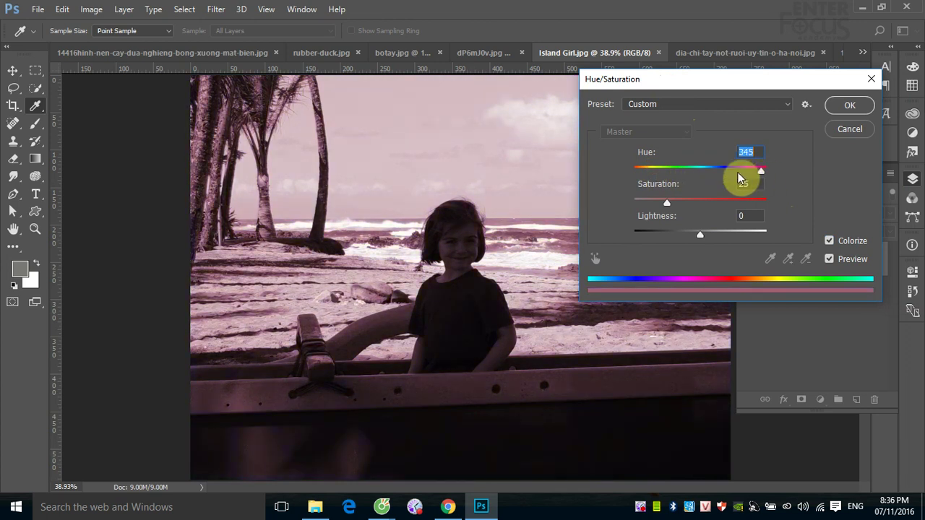
pyautogui.moveTo(691, 170)
pyautogui.mouseDown()
pyautogui.moveTo(648, 177)
pyautogui.moveTo(718, 178)
pyautogui.mouseUp()
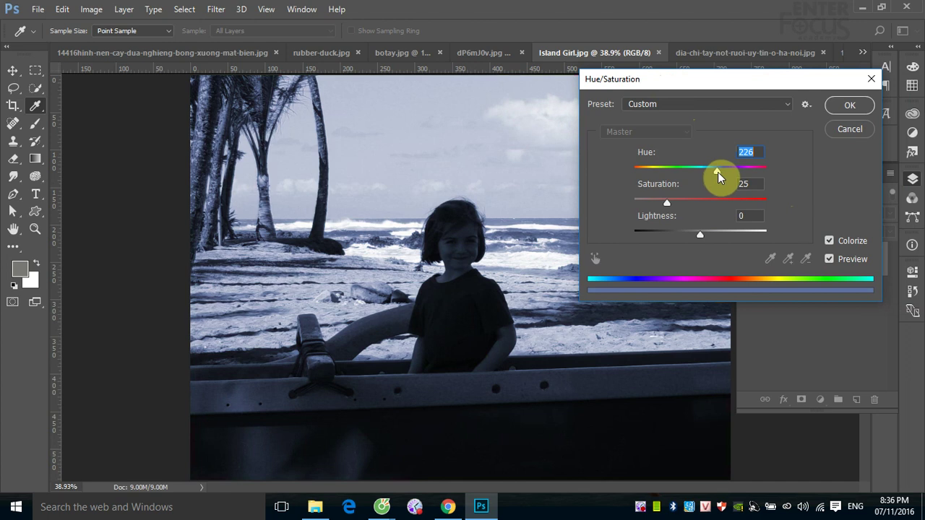
pyautogui.moveTo(719, 177); pyautogui.dragTo(742, 180)
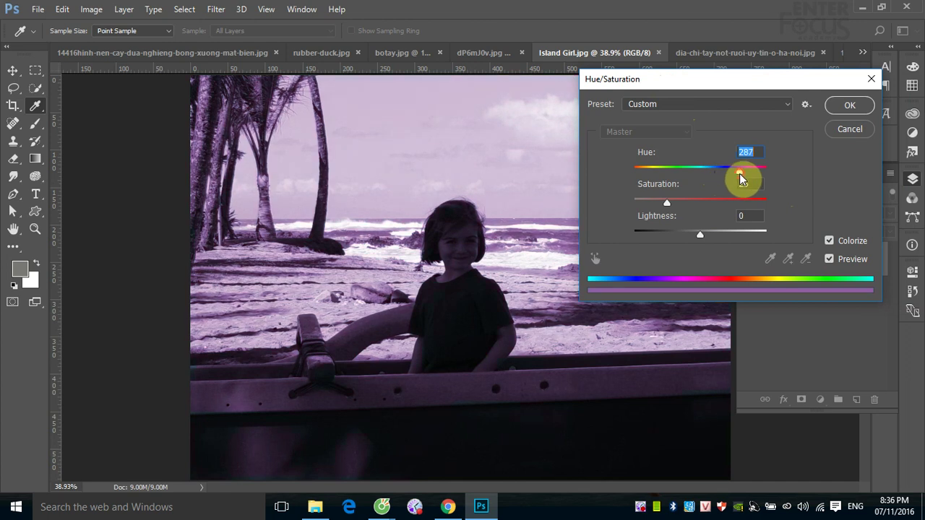
pyautogui.moveTo(667, 203); pyautogui.dragTo(728, 204)
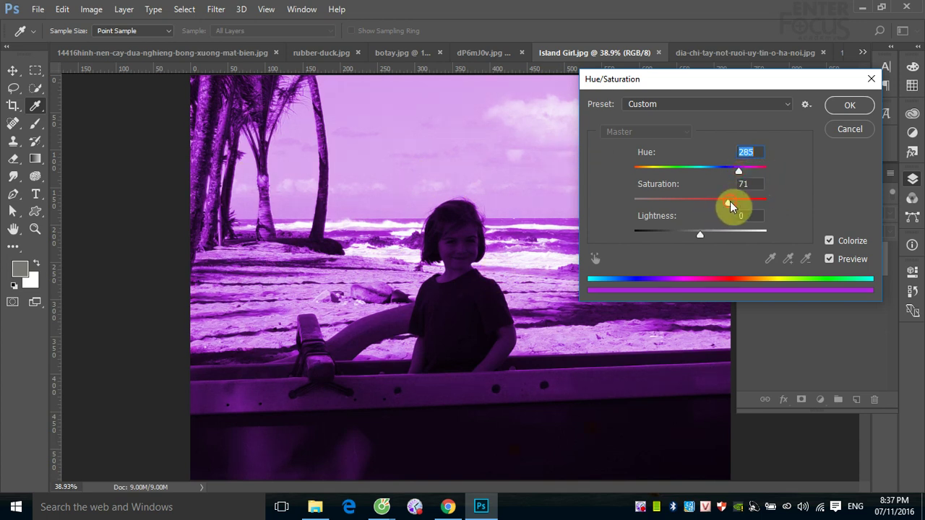
pyautogui.moveTo(730, 202)
pyautogui.mouseDown()
pyautogui.moveTo(761, 205)
pyautogui.moveTo(739, 207)
pyautogui.mouseUp()
pyautogui.moveTo(639, 209); pyautogui.dragTo(736, 211)
pyautogui.moveTo(644, 212); pyautogui.dragTo(677, 206)
pyautogui.moveTo(700, 237)
pyautogui.mouseDown()
pyautogui.moveTo(733, 233)
pyautogui.moveTo(686, 231)
pyautogui.moveTo(695, 231)
pyautogui.mouseUp()
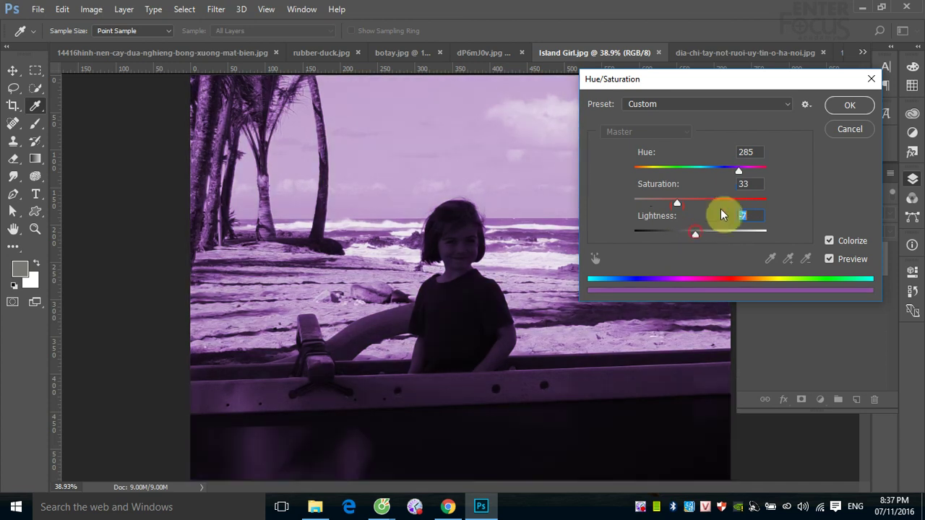
pyautogui.moveTo(750, 171)
pyautogui.mouseDown()
pyautogui.moveTo(763, 171)
pyautogui.moveTo(718, 174)
pyautogui.mouseUp()
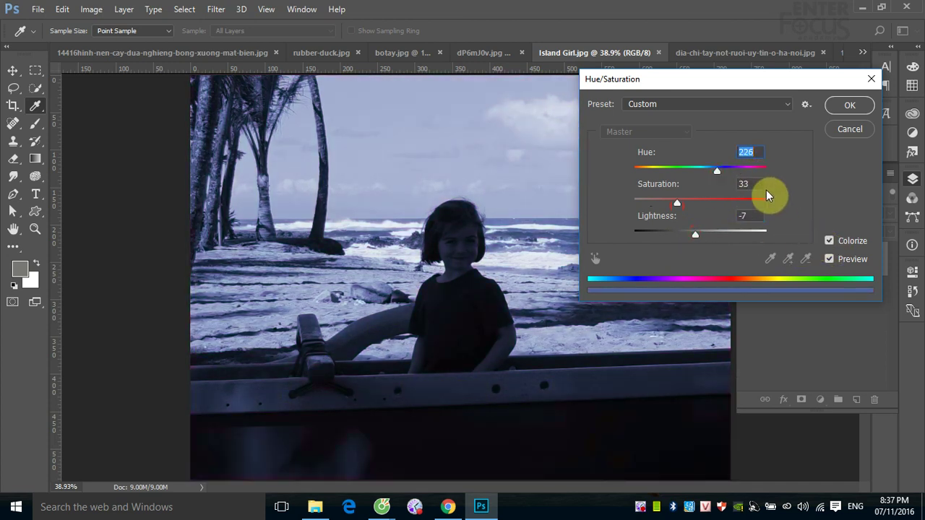
pyautogui.click(829, 241)
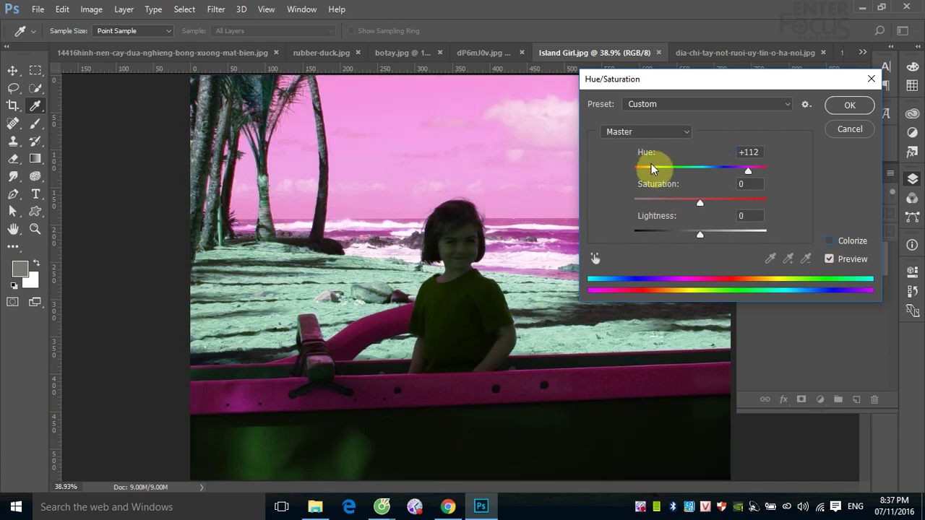
# Try Hue +180 and a green Colorize tint on Island Girl, then cancel Hue/Saturation
pyautogui.moveTo(714, 86); pyautogui.dragTo(779, 75)
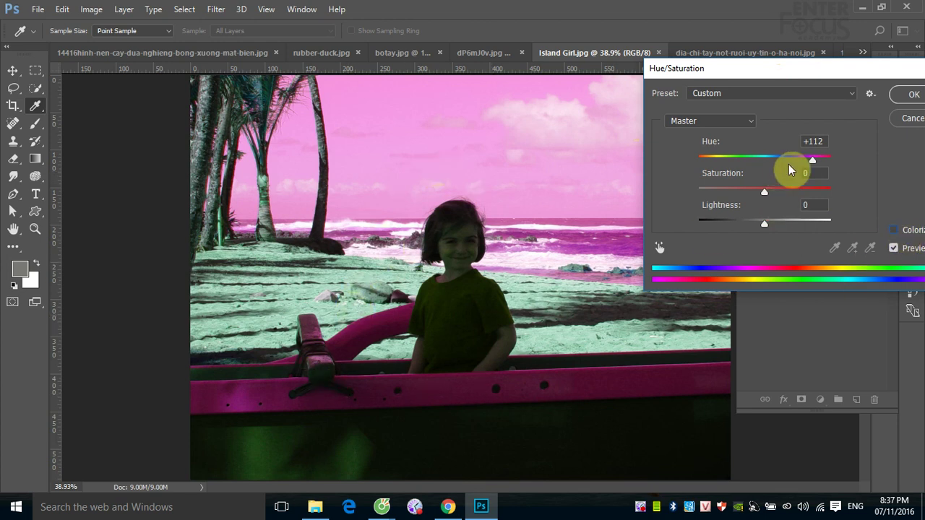
pyautogui.moveTo(813, 162); pyautogui.dragTo(832, 159)
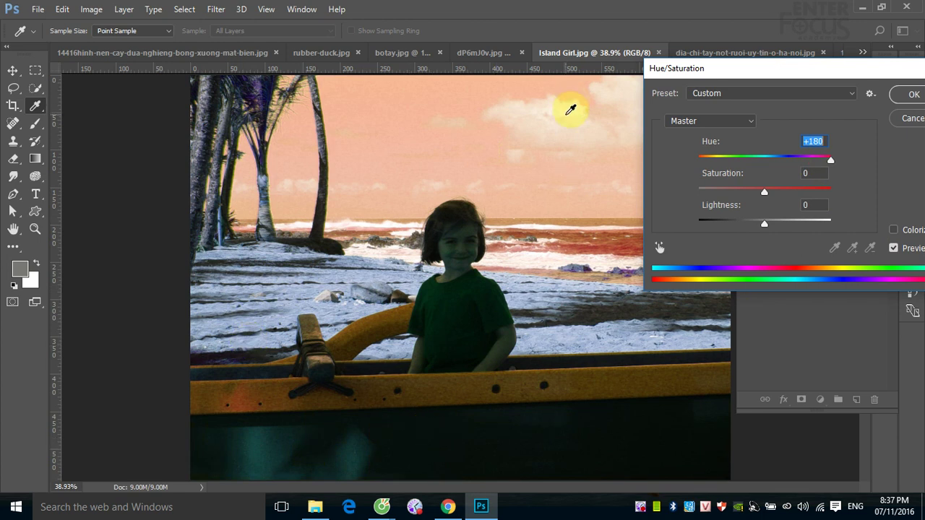
pyautogui.click(893, 230)
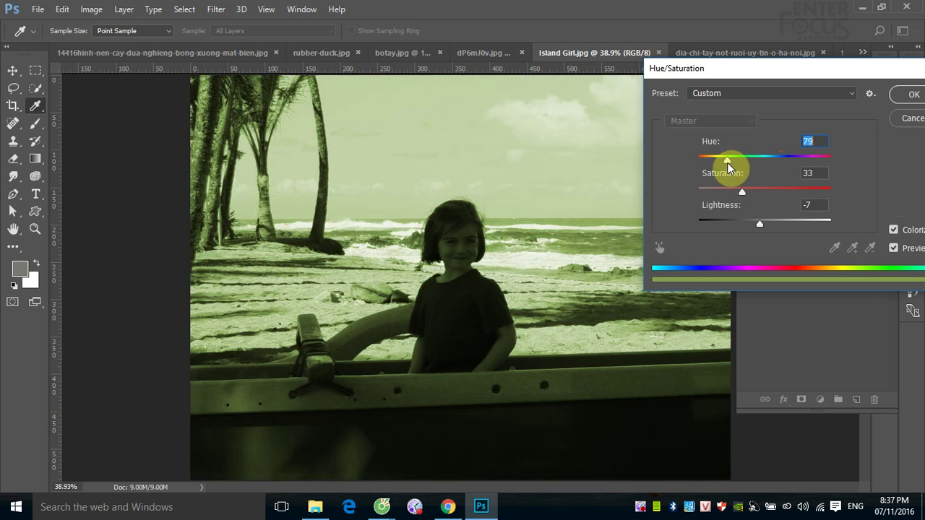
pyautogui.moveTo(735, 168)
pyautogui.mouseDown()
pyautogui.moveTo(758, 196)
pyautogui.moveTo(750, 200)
pyautogui.mouseUp()
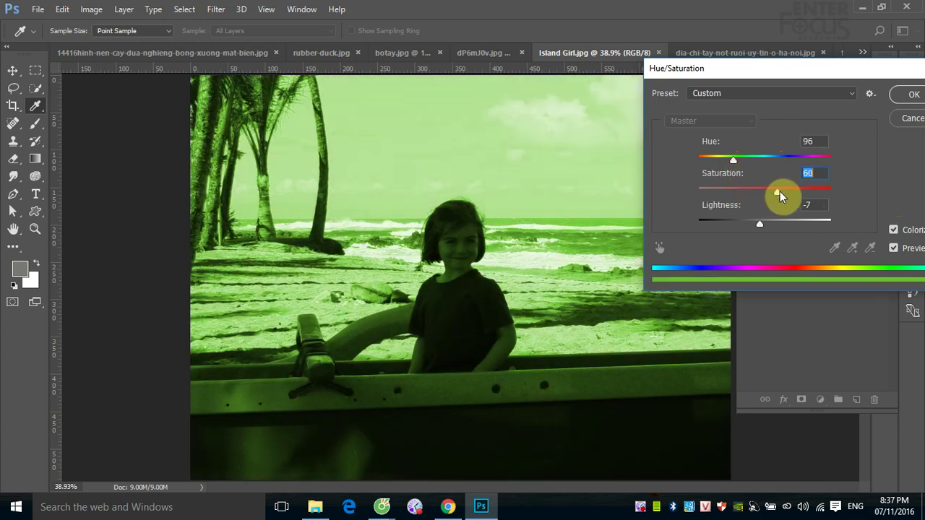
pyautogui.click(494, 247)
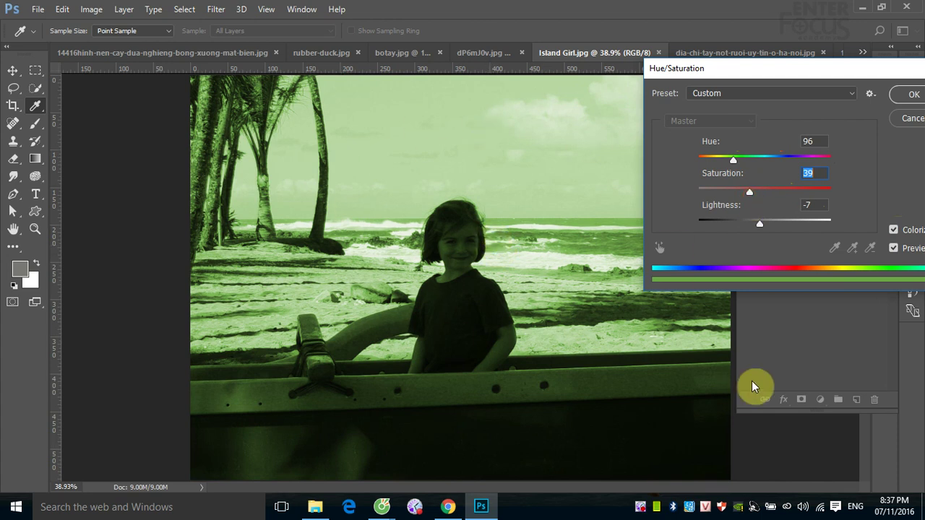
pyautogui.click(910, 118)
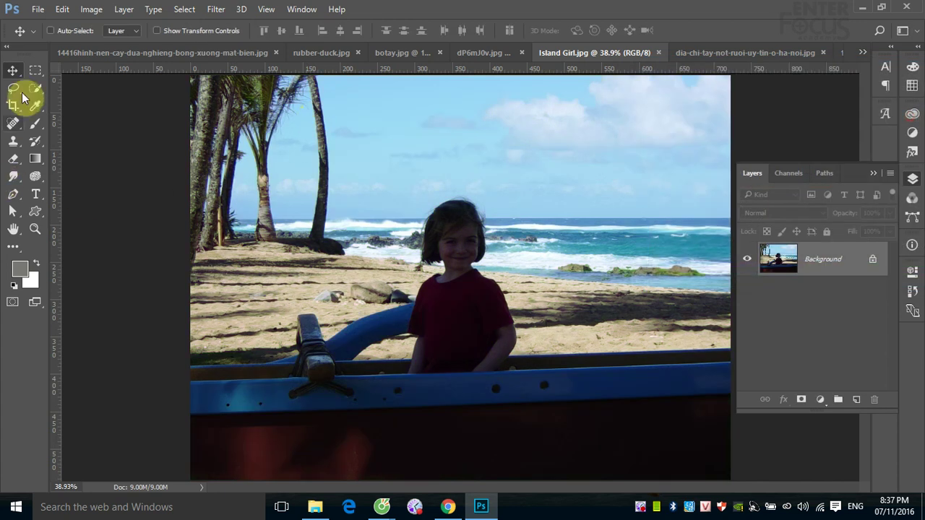
pyautogui.click(35, 72)
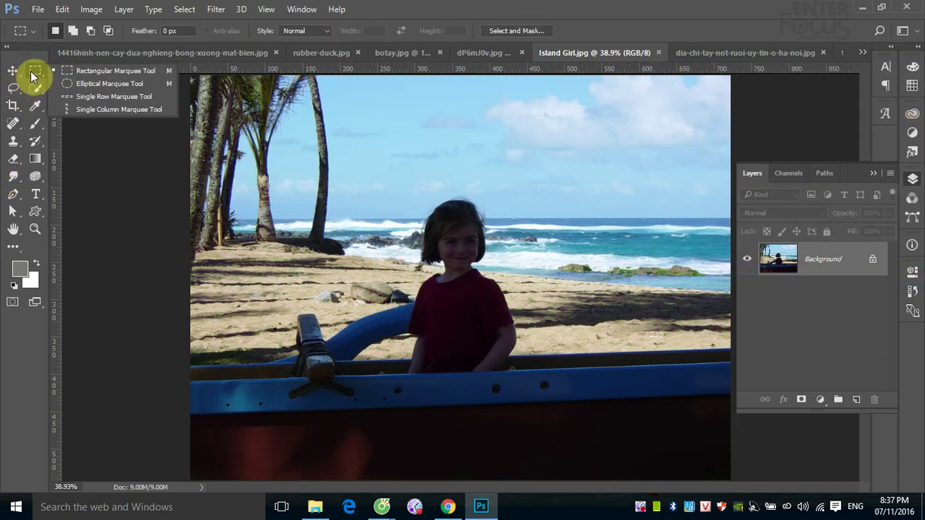
pyautogui.click(13, 88)
pyautogui.moveTo(418, 195)
pyautogui.mouseDown()
pyautogui.moveTo(473, 297)
pyautogui.moveTo(403, 274)
pyautogui.mouseUp()
pyautogui.click(91, 10)
pyautogui.moveTo(112, 44)
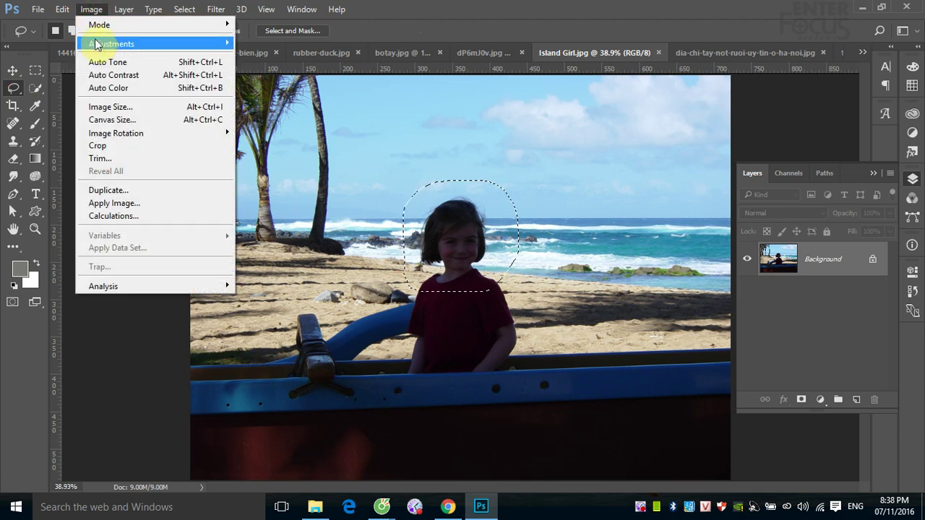
pyautogui.click(274, 115)
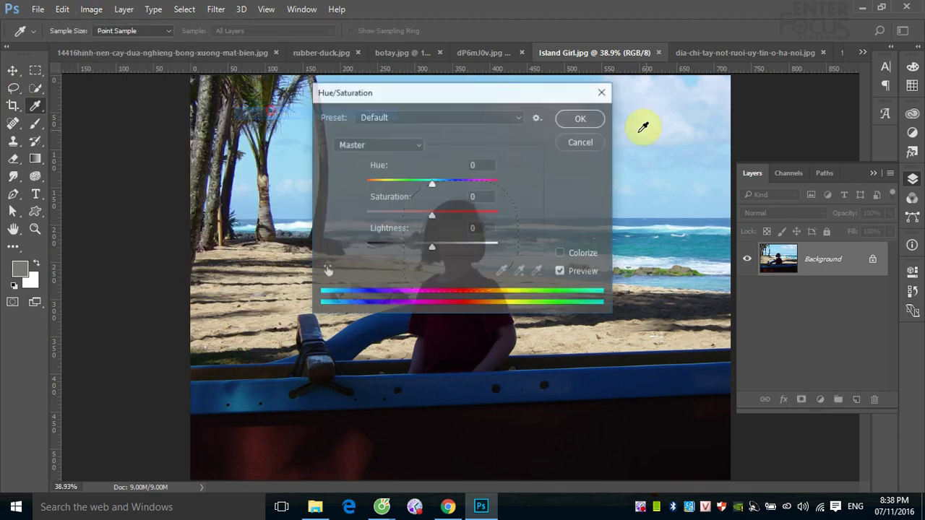
pyautogui.moveTo(535, 97); pyautogui.dragTo(807, 89)
pyautogui.moveTo(704, 183); pyautogui.dragTo(617, 193)
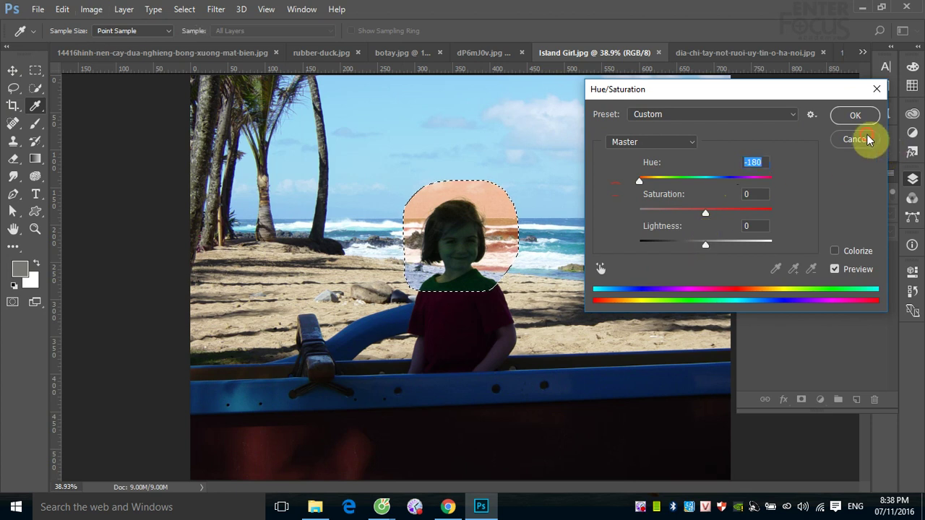
pyautogui.click(866, 140)
pyautogui.click(613, 247)
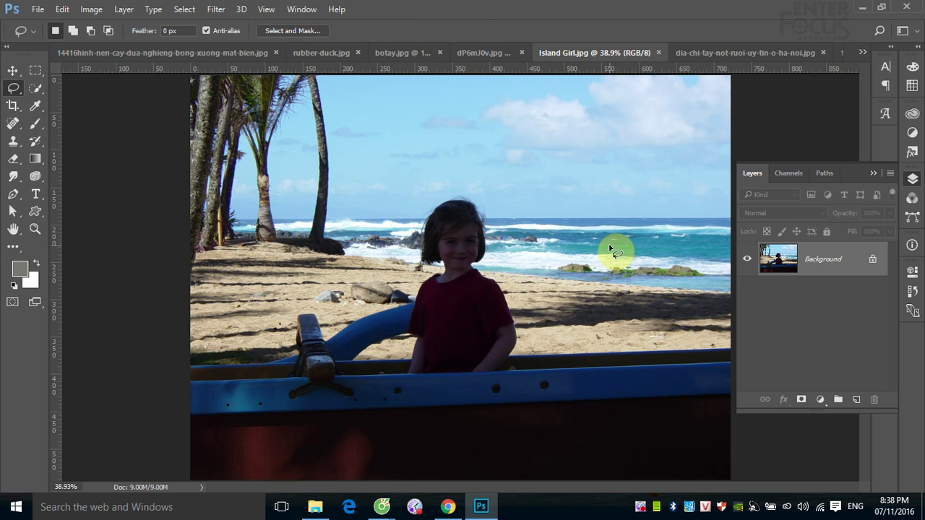
# Desaturate the Island Girl photo to greyscale with Image > Adjustments > Desaturate
pyautogui.click(90, 9)
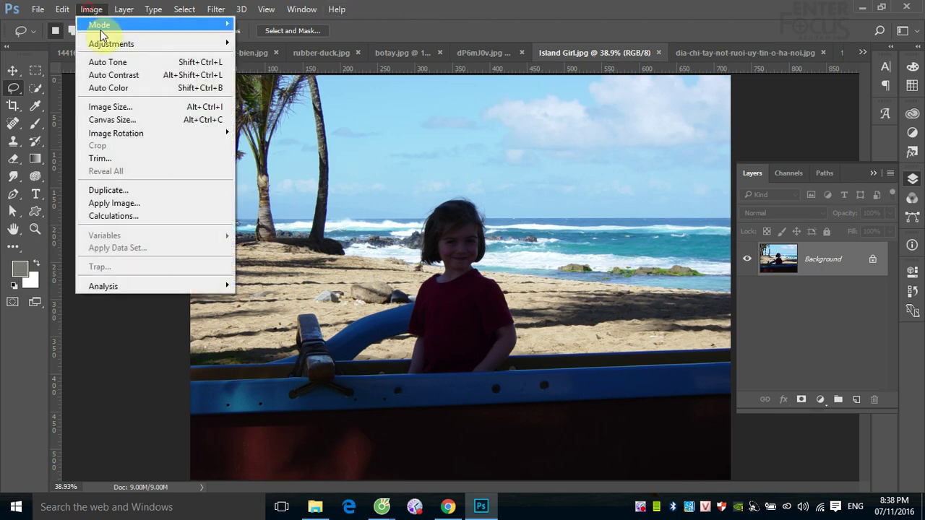
pyautogui.moveTo(112, 44)
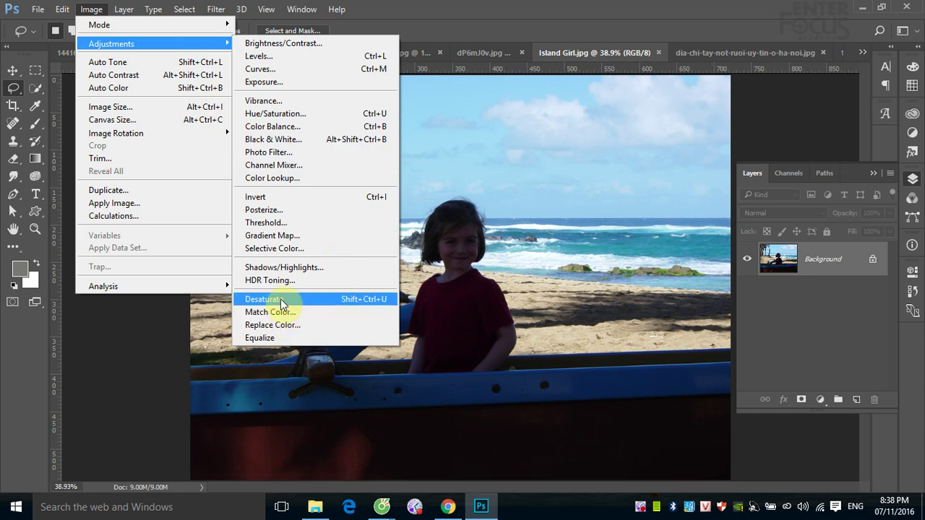
pyautogui.click(280, 298)
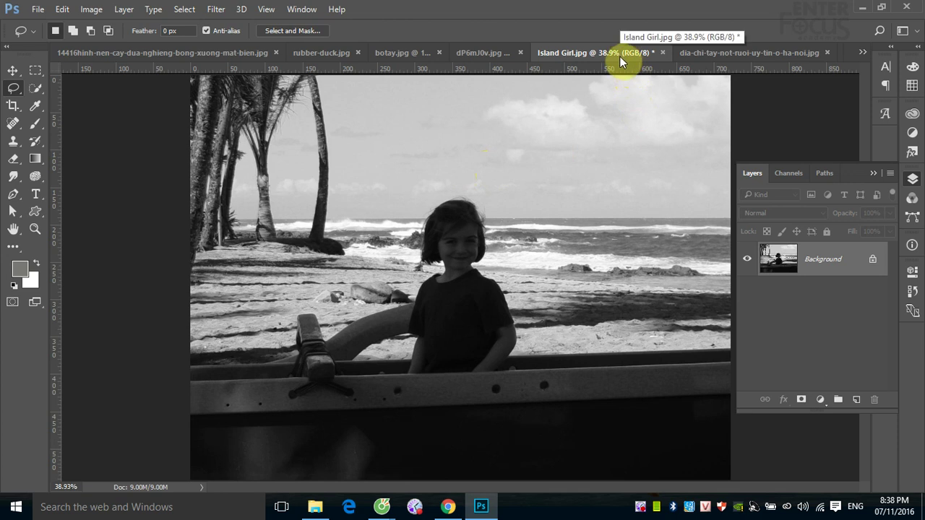
pyautogui.click(94, 10)
pyautogui.moveTo(111, 43)
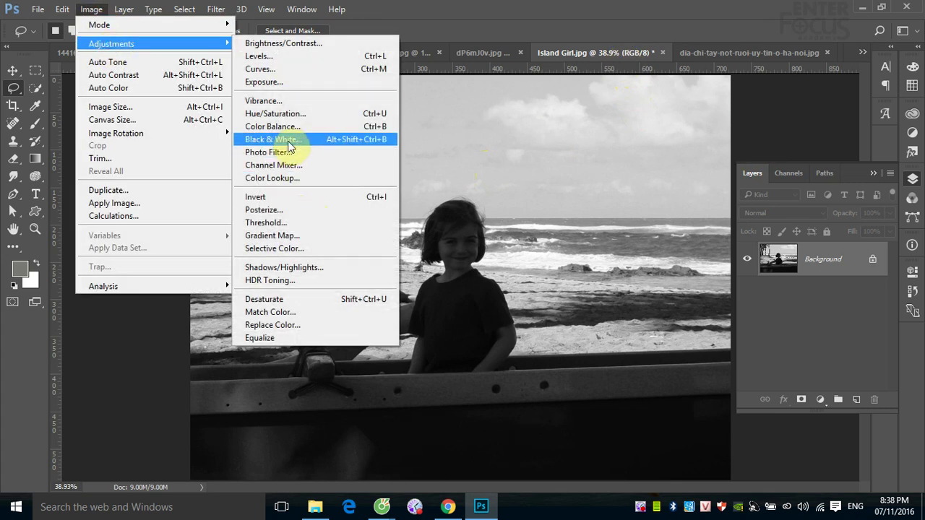
# Apply Hue/Saturation with Saturation at -100 to the Island Girl photo
pyautogui.click(282, 114)
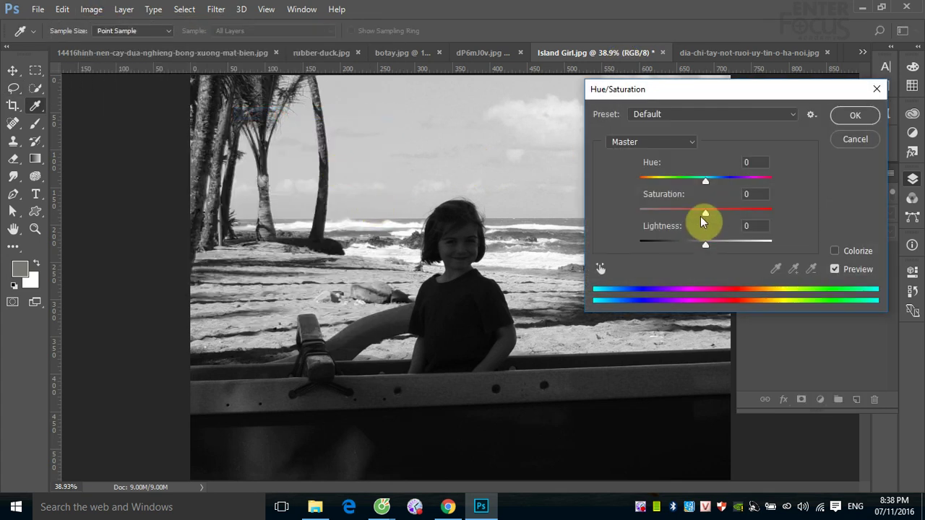
pyautogui.moveTo(701, 220); pyautogui.dragTo(634, 215)
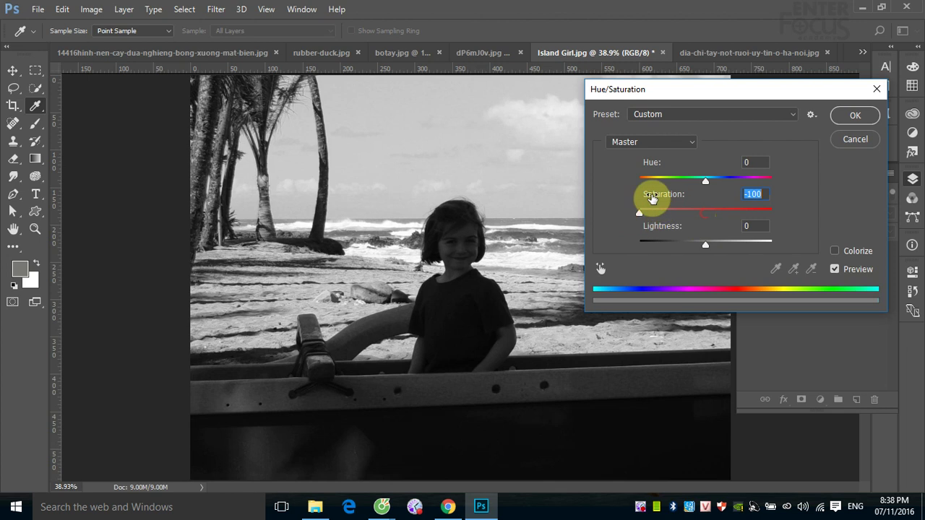
pyautogui.click(854, 117)
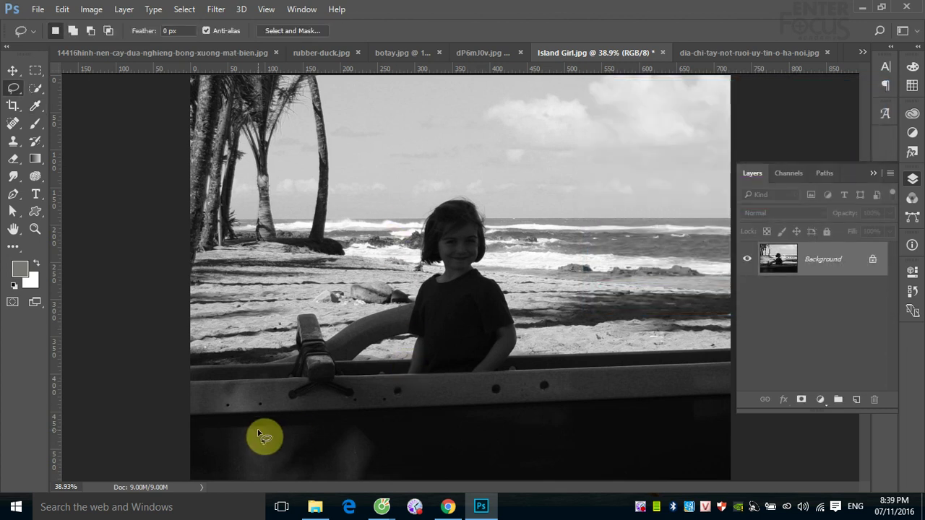
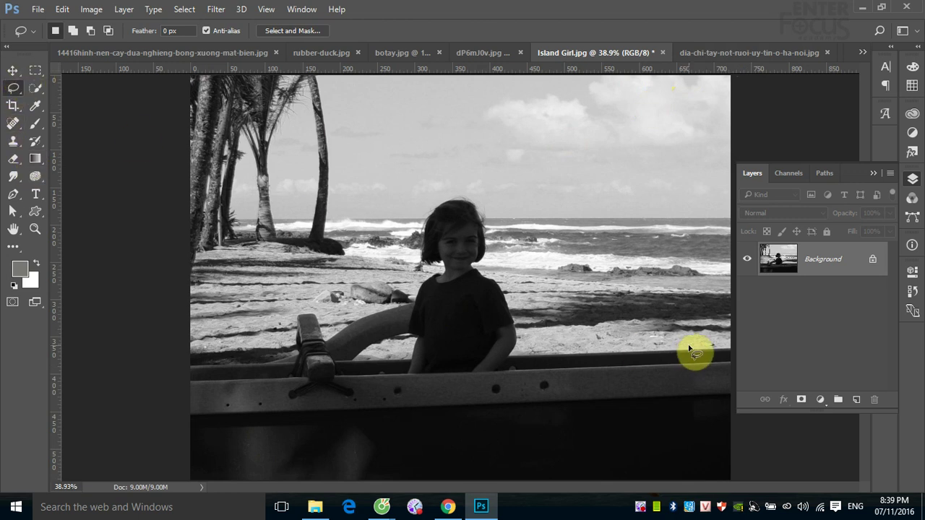
# Undo the grayscale conversion to restore Island Girl's colour, then bring up Image adjustments
pyautogui.hotkey('ctrl', 'z')
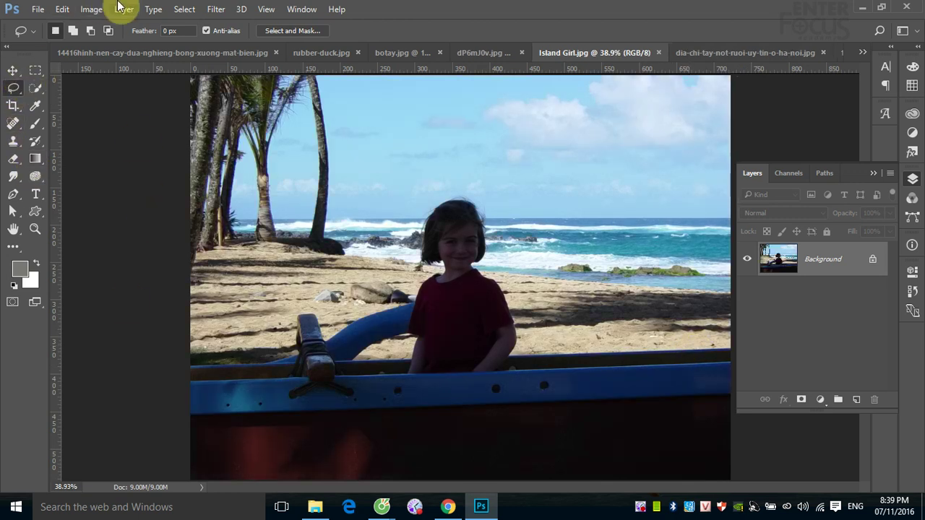
pyautogui.click(92, 9)
pyautogui.moveTo(111, 43)
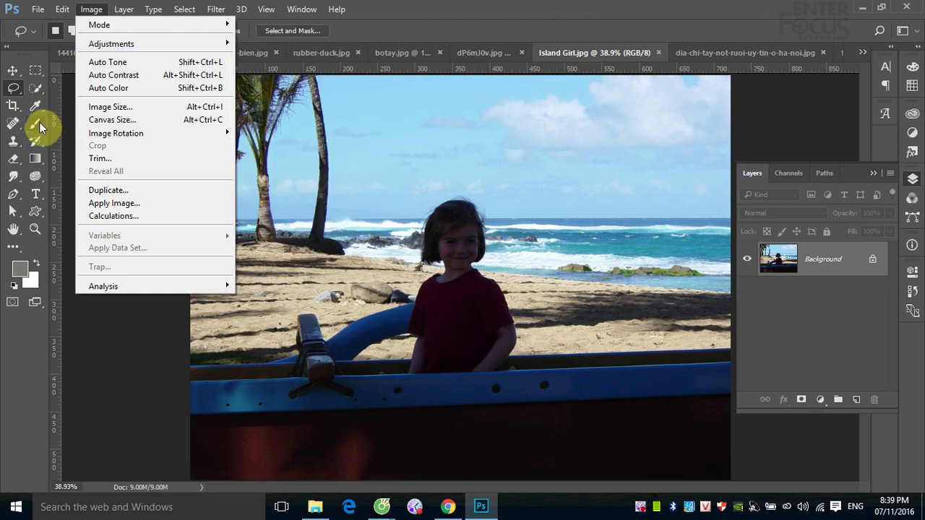
pyautogui.click(39, 121)
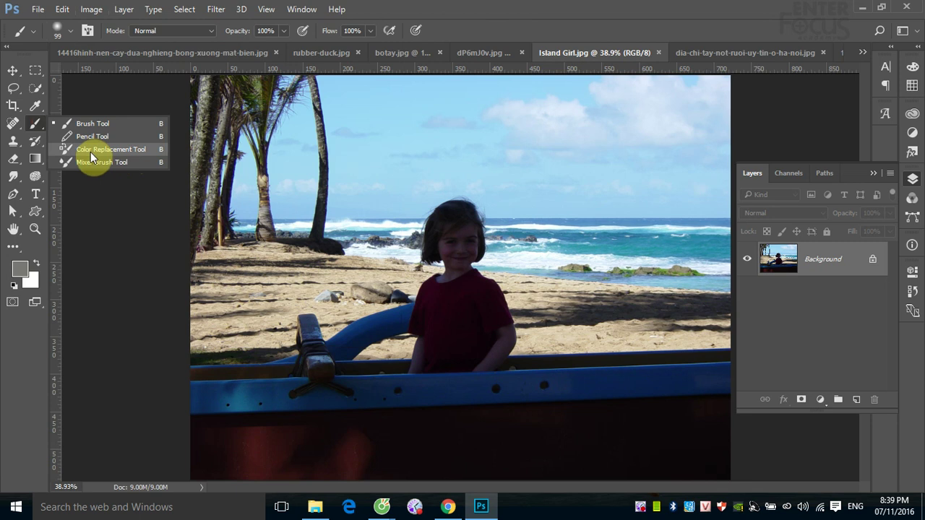
pyautogui.click(91, 9)
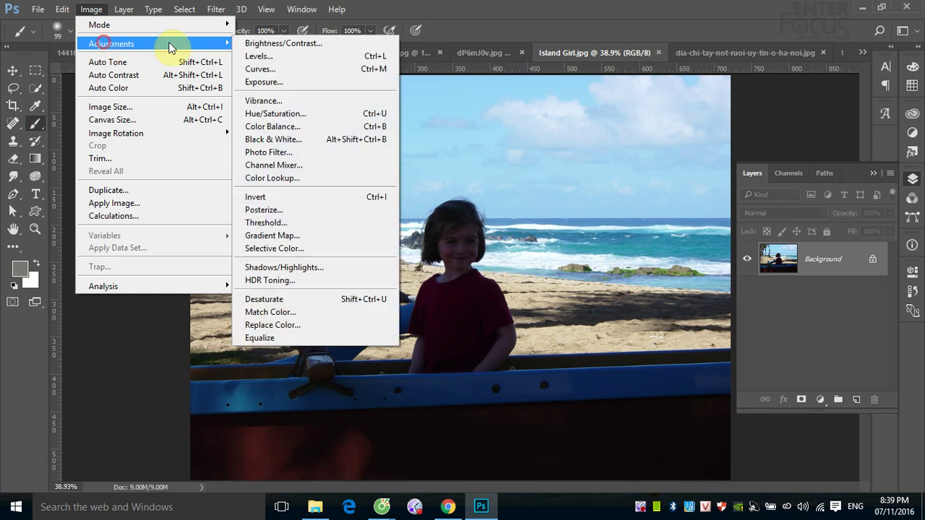
# Open Replace Color and compare its Image and Selection previews
pyautogui.click(283, 325)
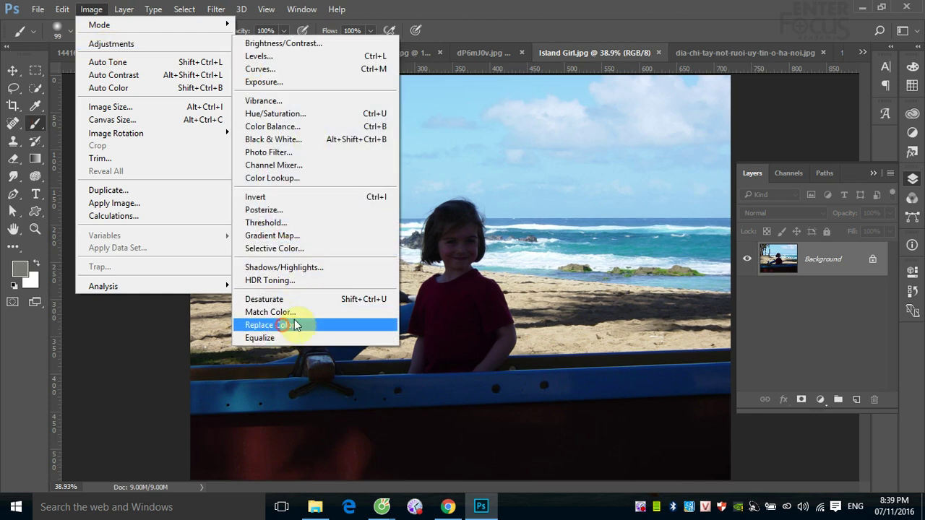
pyautogui.moveTo(465, 66)
pyautogui.mouseDown()
pyautogui.moveTo(321, 63)
pyautogui.moveTo(230, 92)
pyautogui.mouseUp()
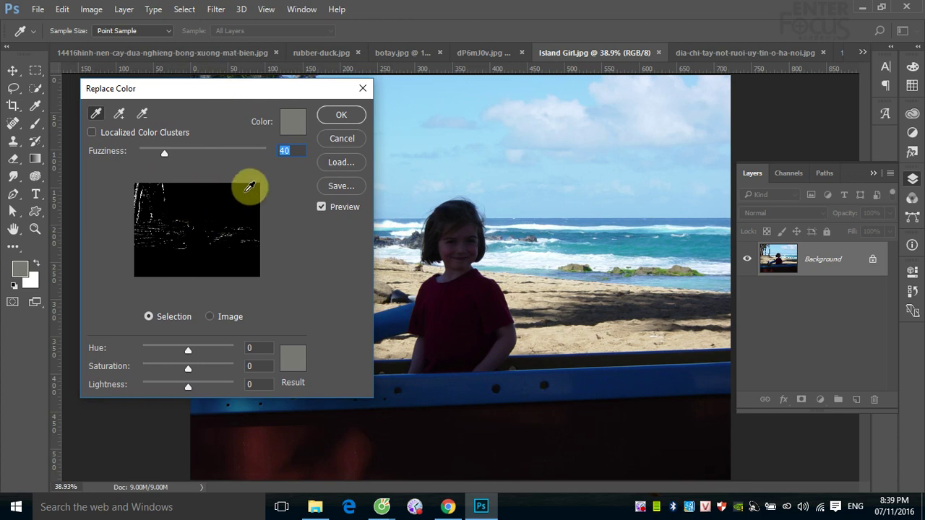
pyautogui.click(209, 318)
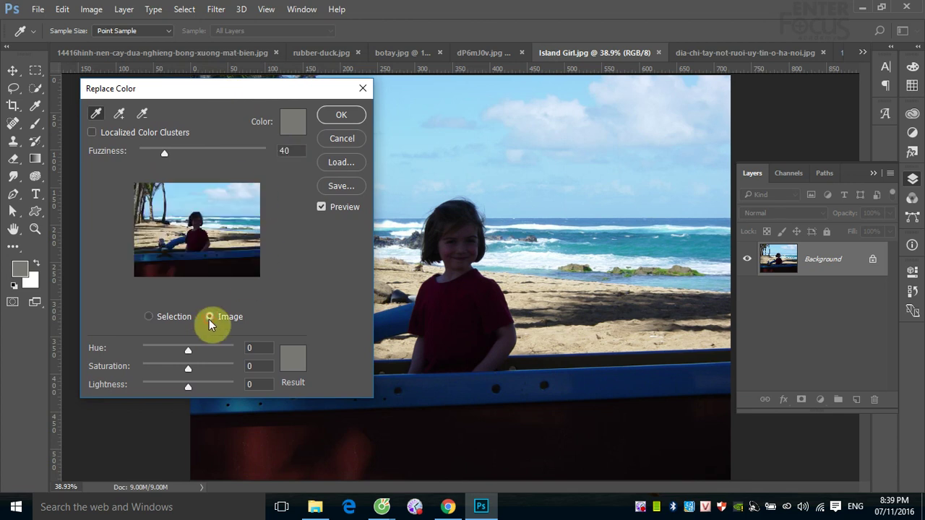
pyautogui.click(148, 317)
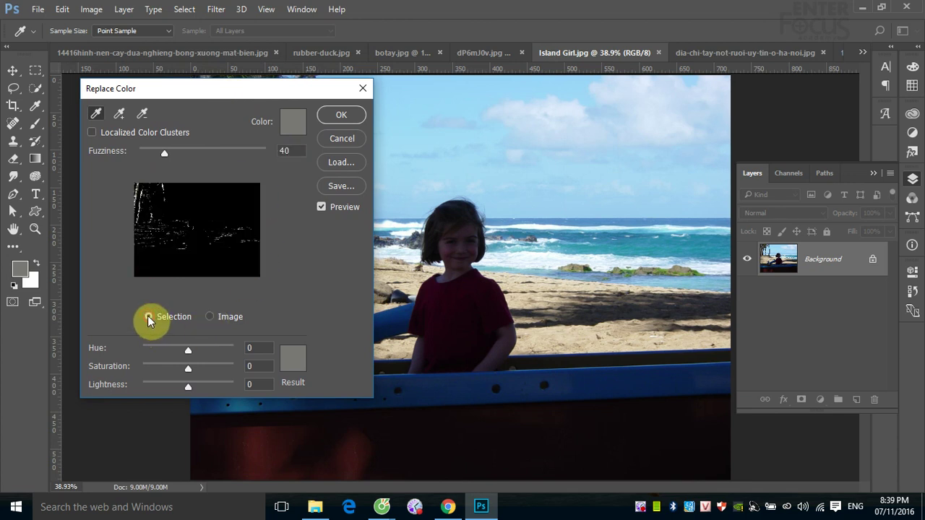
pyautogui.click(210, 318)
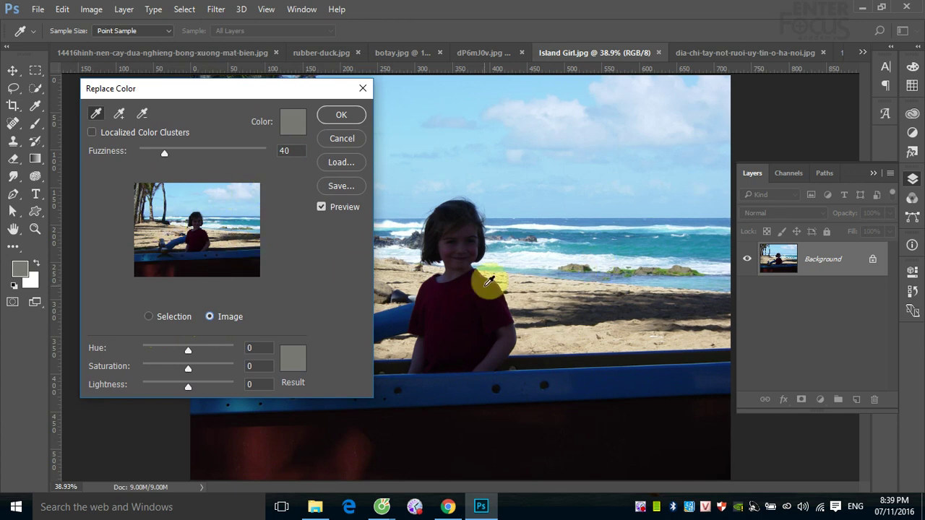
pyautogui.click(150, 316)
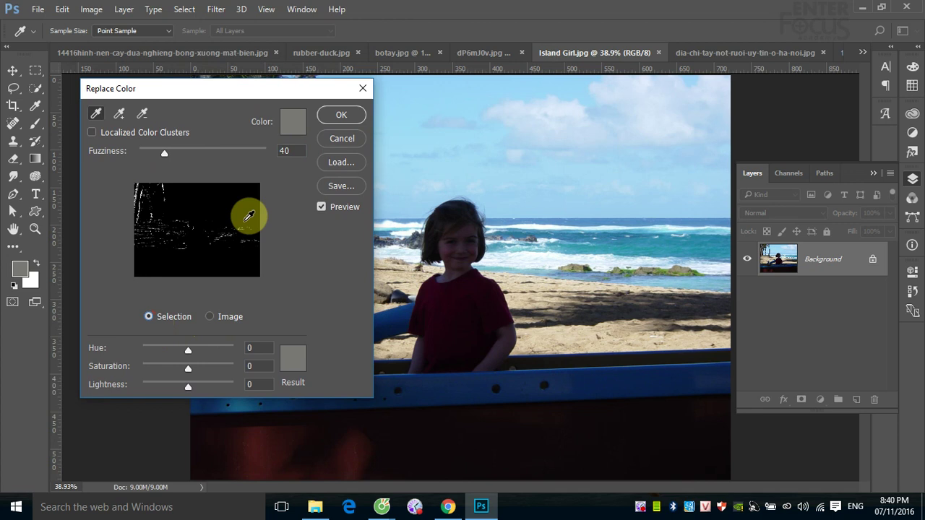
# Sample the girl's dark red shirt and add more shirt shades to the sample
pyautogui.click(435, 302)
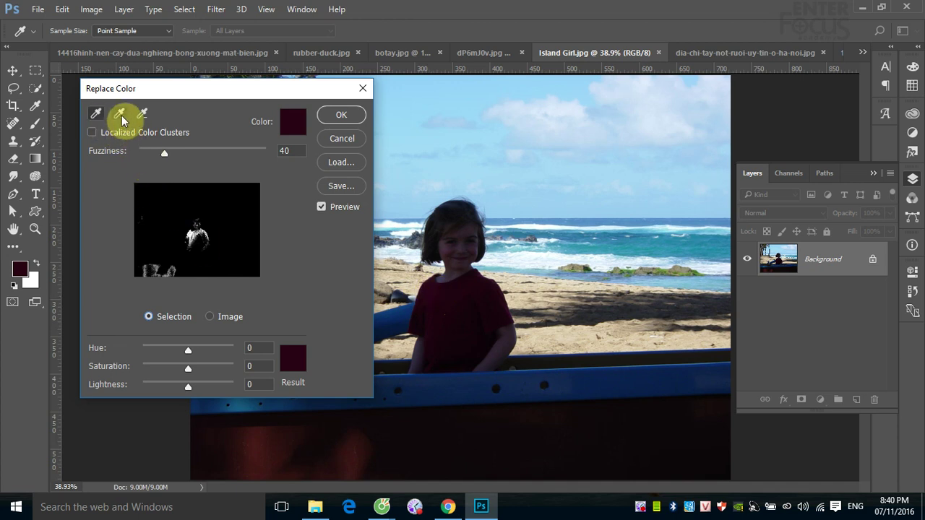
pyautogui.click(122, 118)
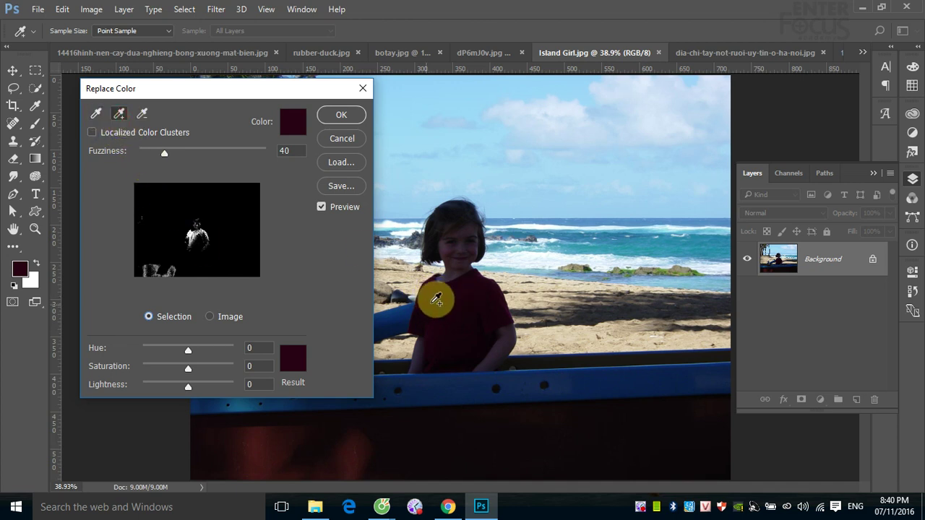
pyautogui.click(457, 295)
pyautogui.moveTo(464, 320); pyautogui.dragTo(459, 363)
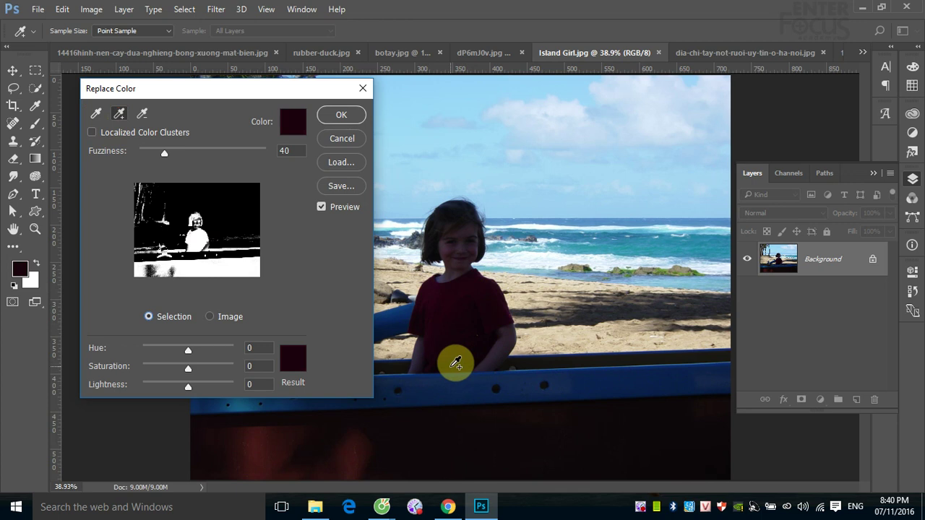
# Preview a green shirt with wider Fuzziness and Hue -180, then cancel Replace Color
pyautogui.click(439, 328)
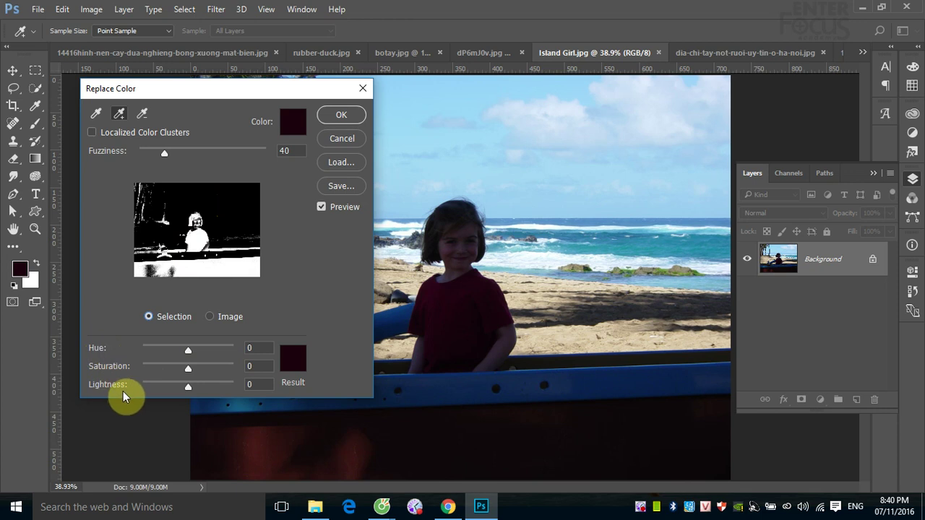
pyautogui.moveTo(188, 349)
pyautogui.mouseDown()
pyautogui.moveTo(228, 355)
pyautogui.moveTo(153, 353)
pyautogui.mouseUp()
pyautogui.moveTo(166, 154); pyautogui.dragTo(213, 157)
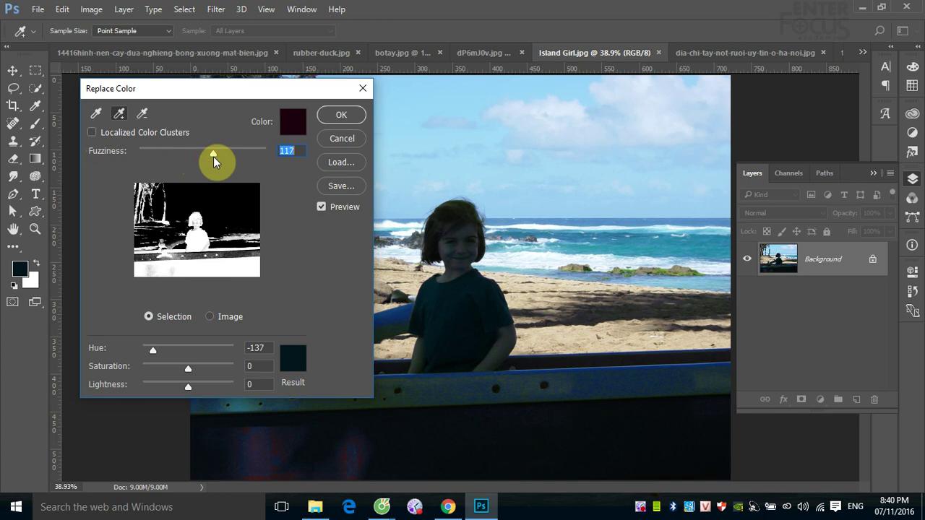
pyautogui.moveTo(153, 356)
pyautogui.mouseDown()
pyautogui.moveTo(165, 355)
pyautogui.moveTo(140, 352)
pyautogui.mouseUp()
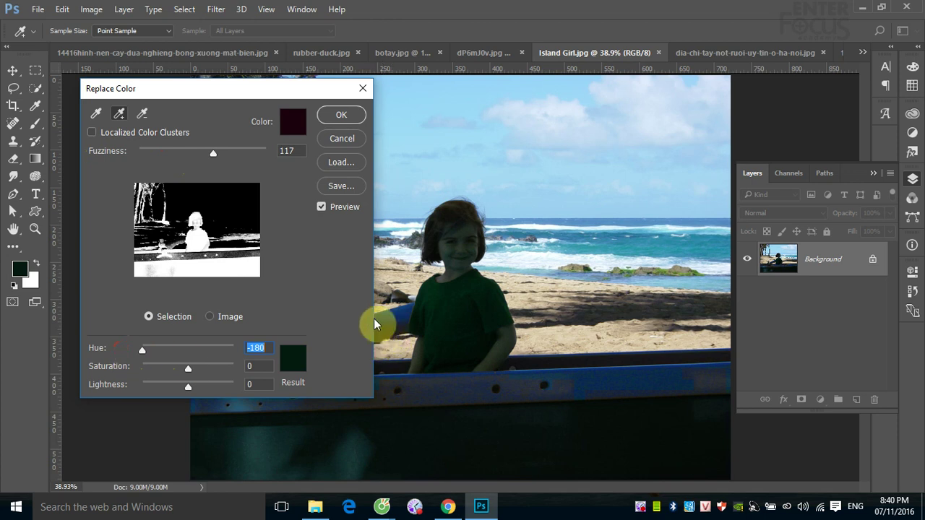
pyautogui.click(342, 140)
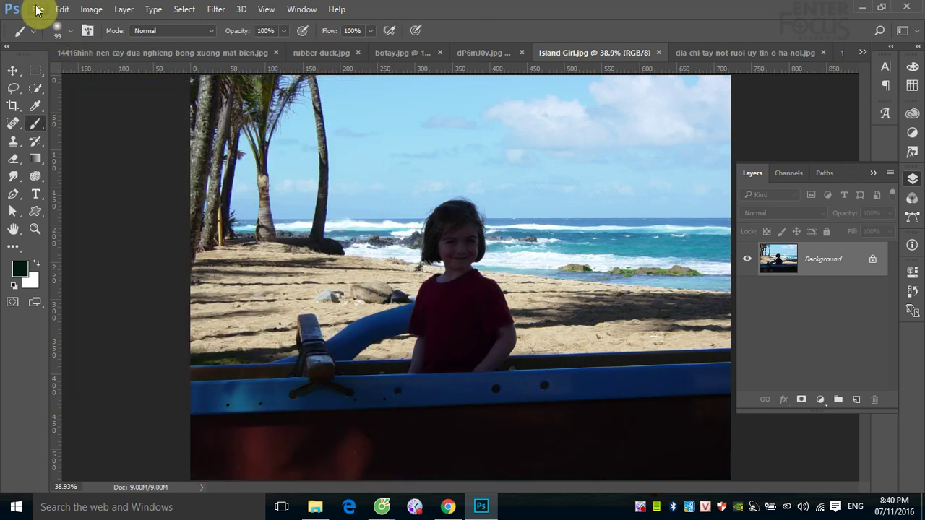
# Open the Lake(16bit).tif photo
pyautogui.click(38, 10)
pyautogui.click(44, 35)
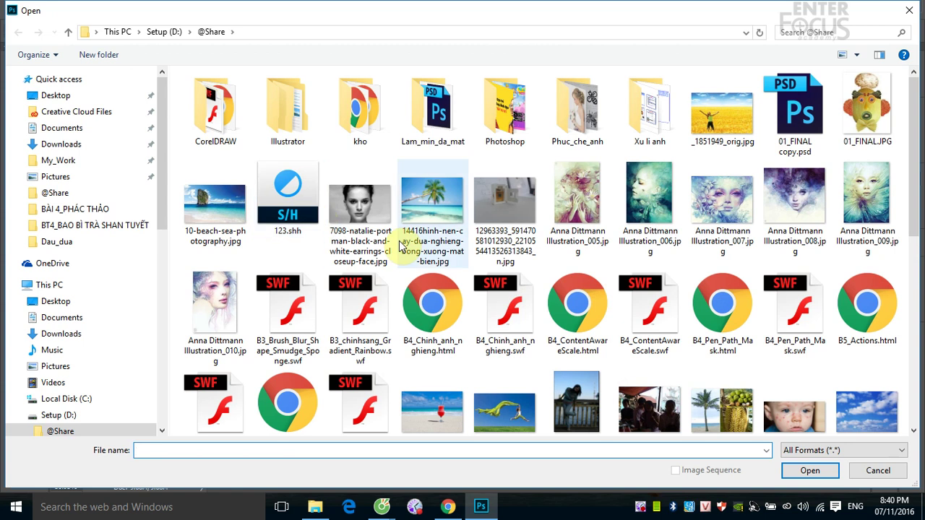
pyautogui.scroll(-5, 482, 248)
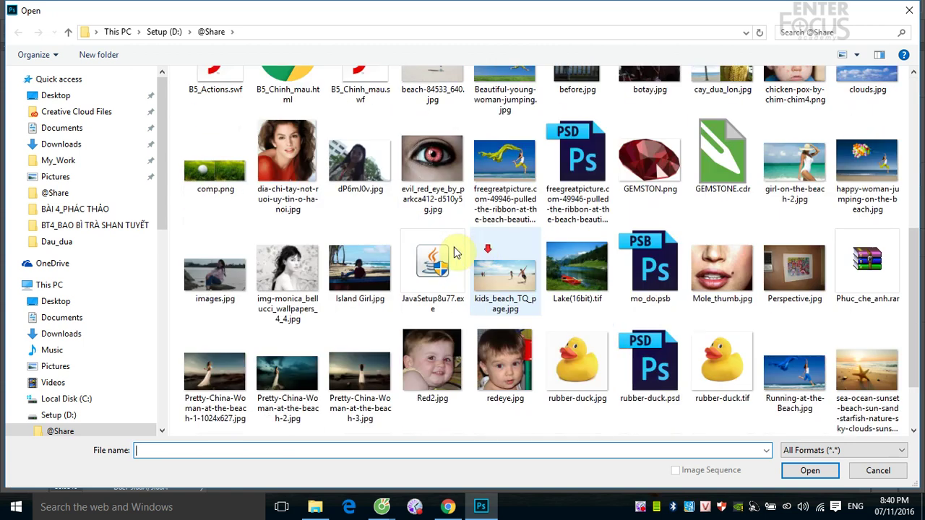
pyautogui.doubleClick(575, 270)
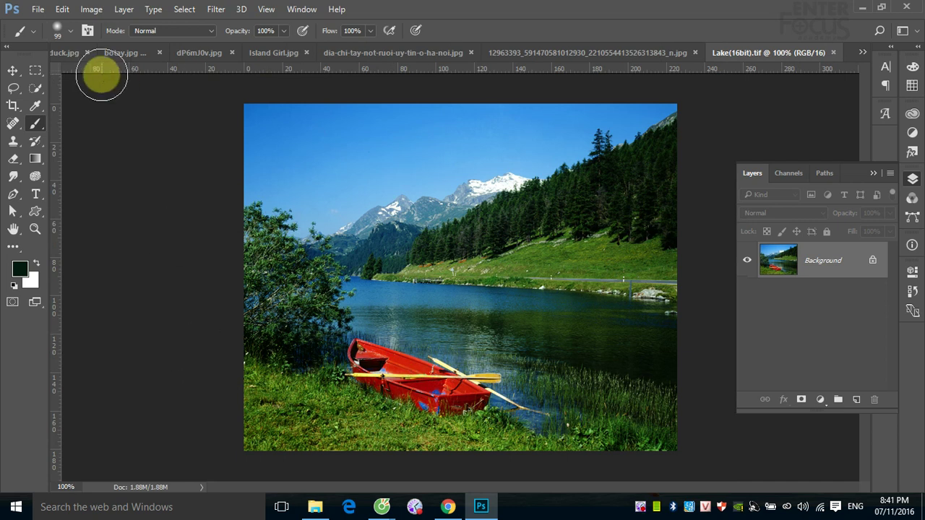
# Launch Replace Color from Image > Adjustments on the lake photo
pyautogui.click(92, 9)
pyautogui.click(115, 43)
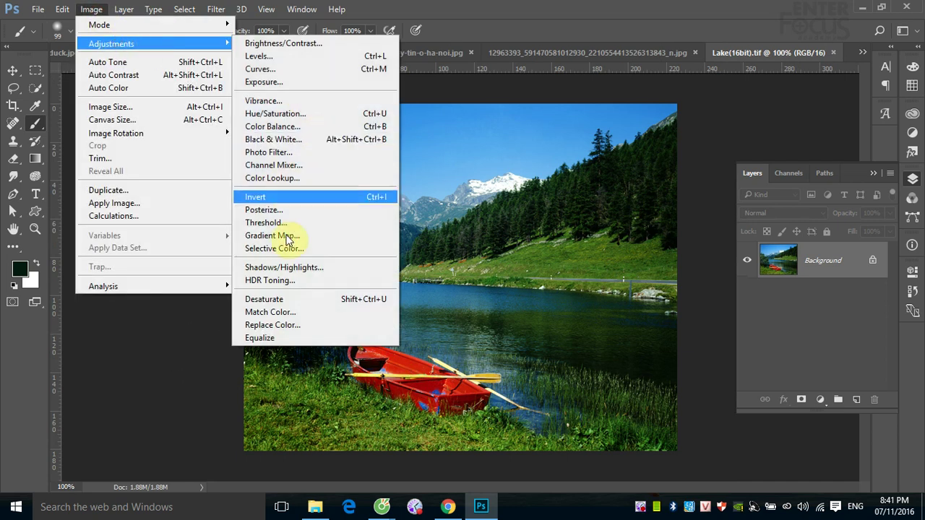
pyautogui.click(289, 327)
# Sample the red rowboat and its hull shades, then set Hue to -55 for magenta
pyautogui.moveTo(278, 87); pyautogui.dragTo(812, 48)
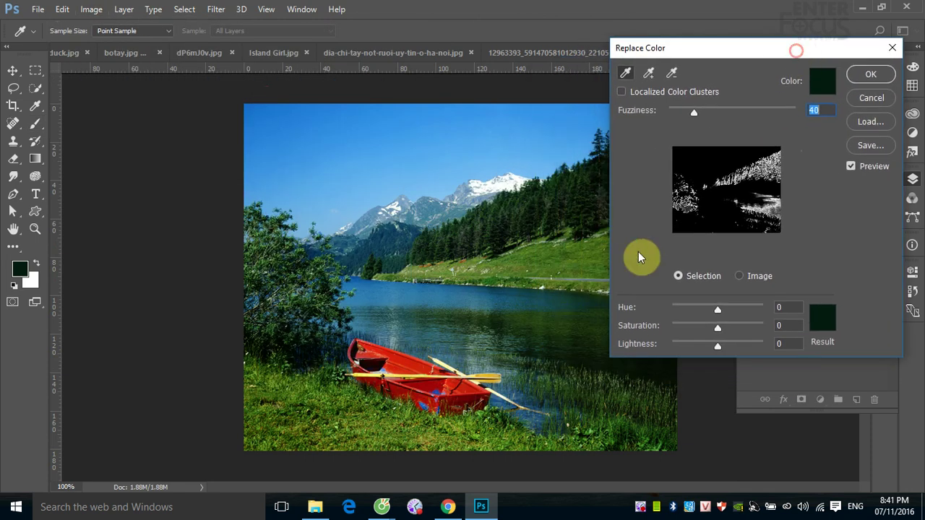
pyautogui.click(414, 359)
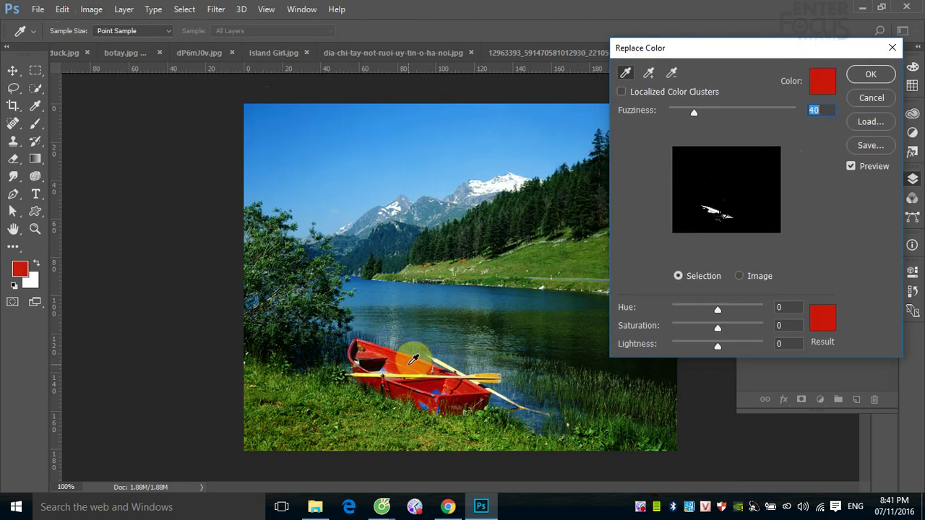
pyautogui.click(648, 72)
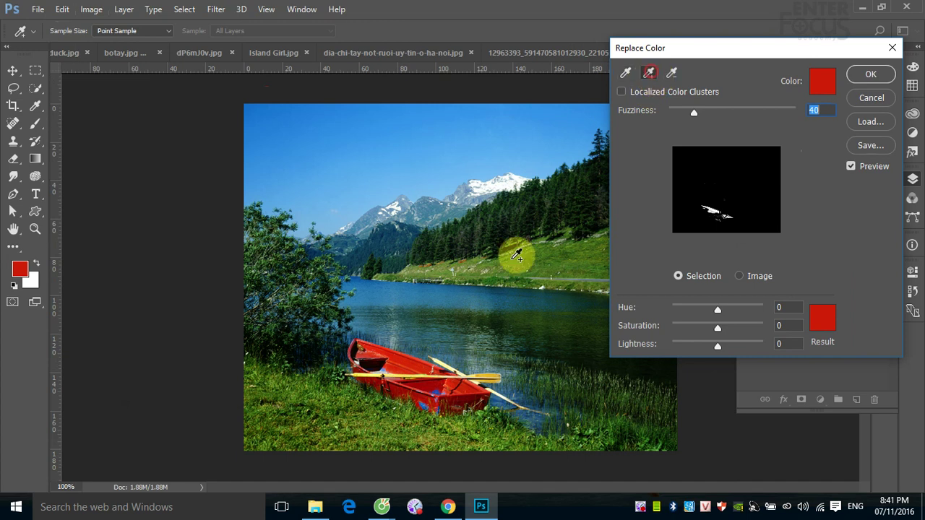
pyautogui.click(367, 346)
pyautogui.click(353, 351)
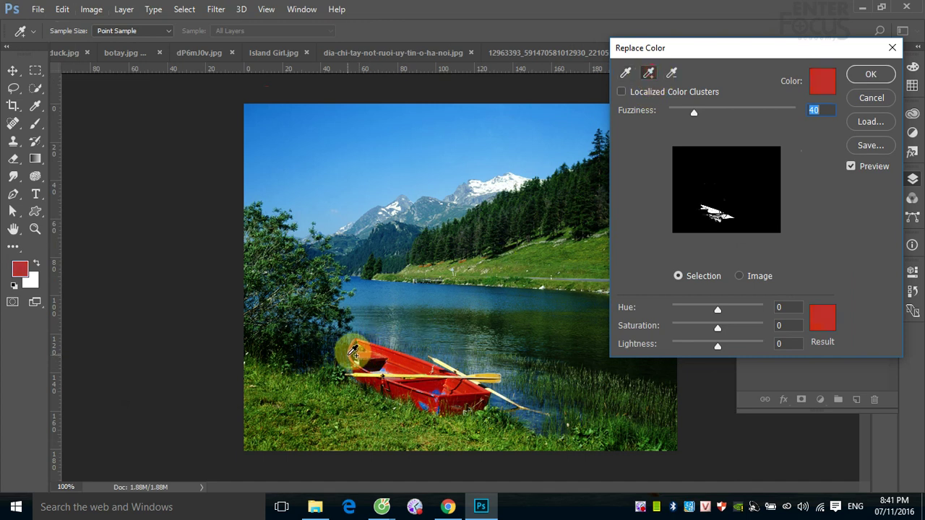
pyautogui.click(387, 385)
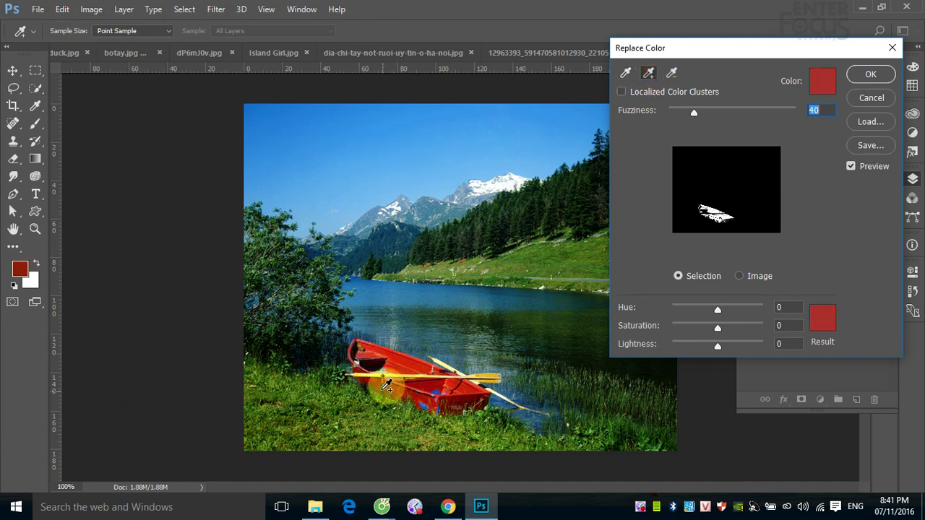
pyautogui.click(429, 398)
pyautogui.click(437, 397)
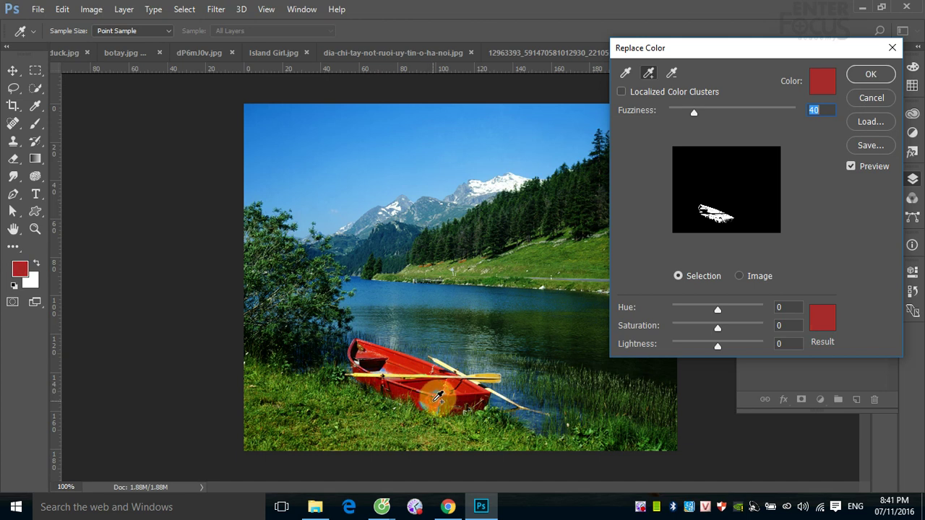
pyautogui.click(463, 394)
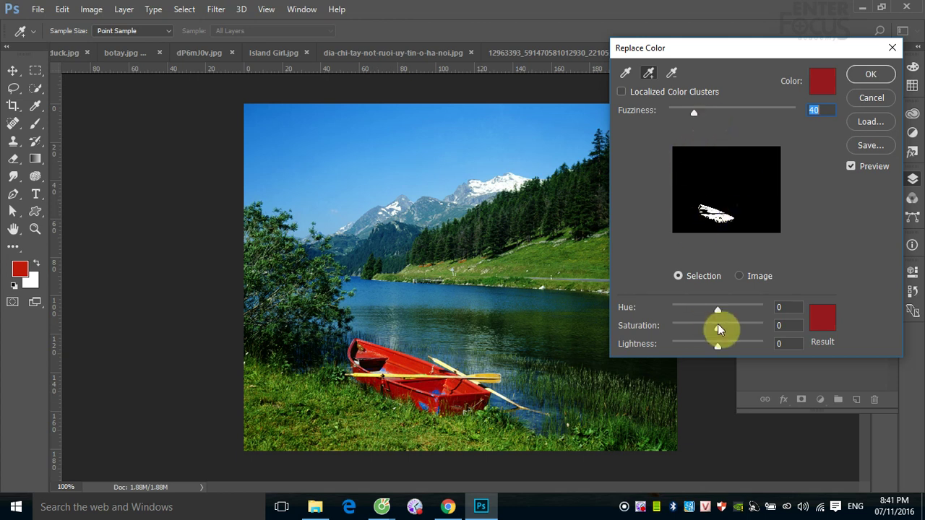
pyautogui.moveTo(716, 312)
pyautogui.mouseDown()
pyautogui.moveTo(692, 307)
pyautogui.moveTo(705, 307)
pyautogui.mouseUp()
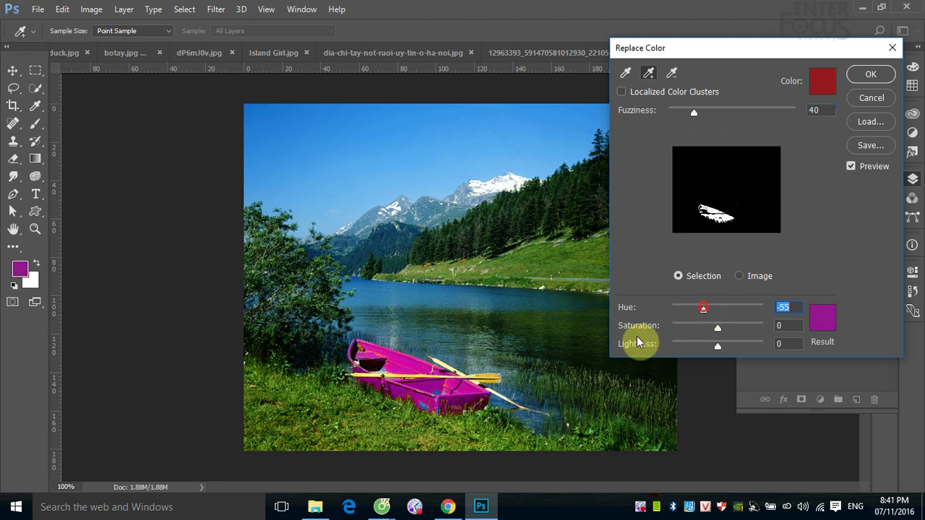
# Zoom in and add the boat's edges and reds to the colour sample
pyautogui.keyDown('ctrl'); pyautogui.keyDown('space'); pyautogui.click(433, 415); pyautogui.keyUp('space'); pyautogui.keyUp('ctrl')
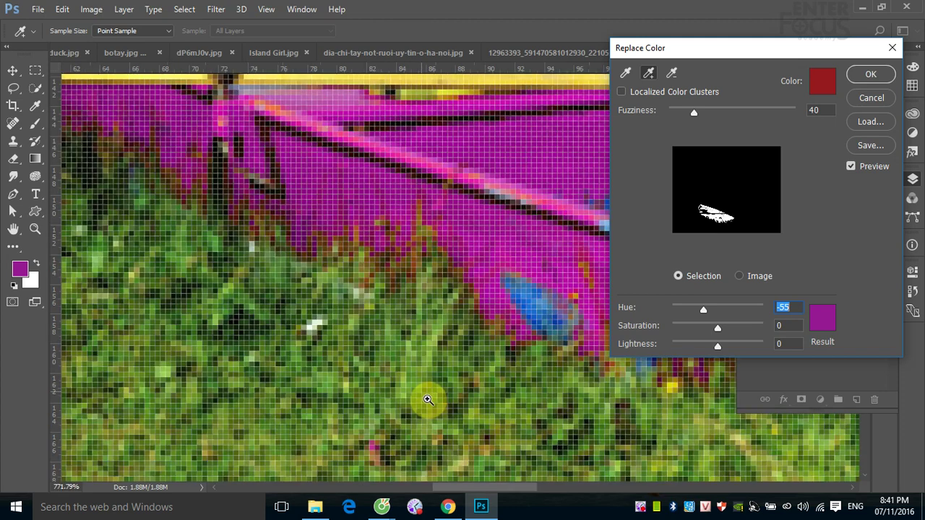
pyautogui.click(185, 189)
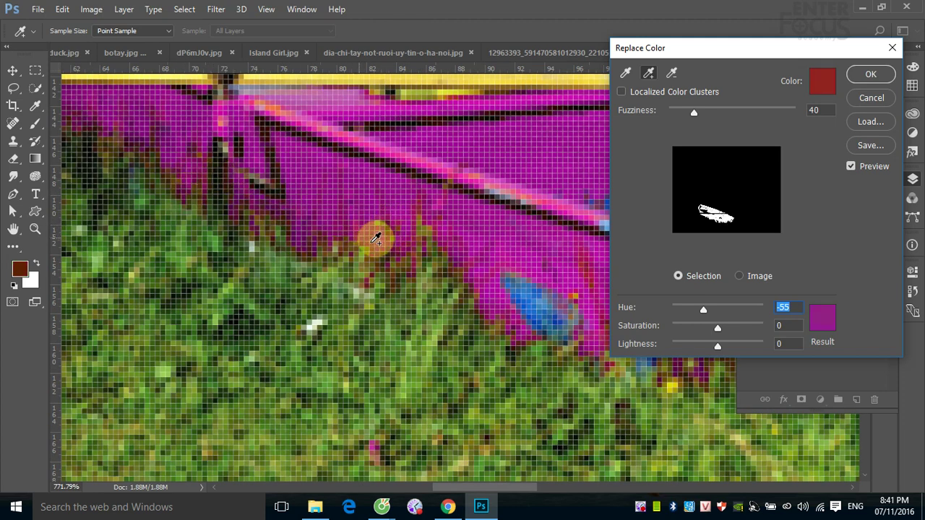
pyautogui.click(592, 263)
pyautogui.click(592, 259)
pyautogui.moveTo(250, 107); pyautogui.dragTo(304, 124)
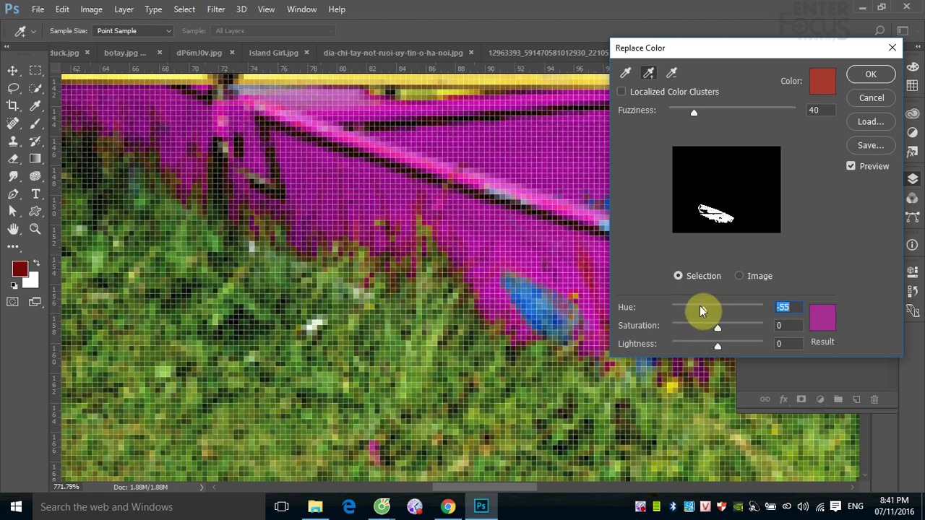
pyautogui.moveTo(705, 311); pyautogui.dragTo(695, 310)
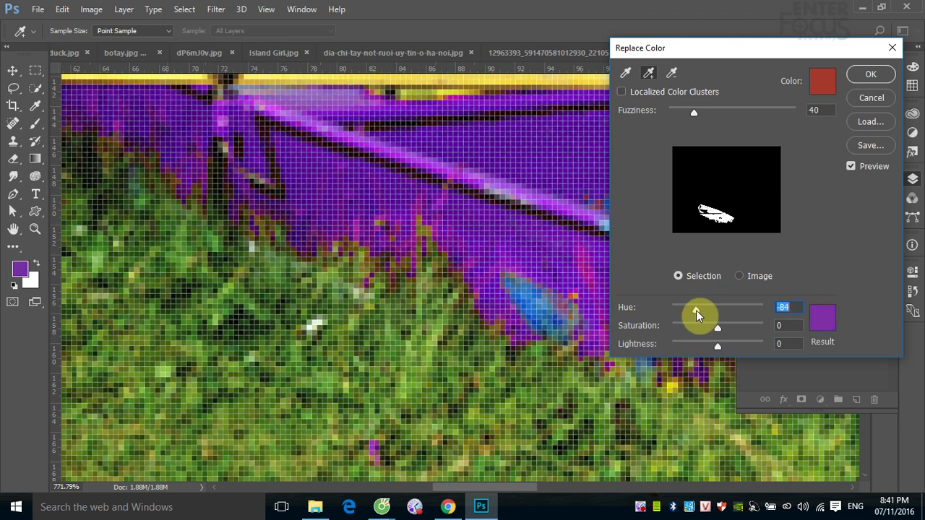
# Set Fuzziness 63 and Hue +57 to make the boat yellow, and apply
pyautogui.hotkey('ctrl', '-')
pyautogui.hotkey('ctrl', '-')
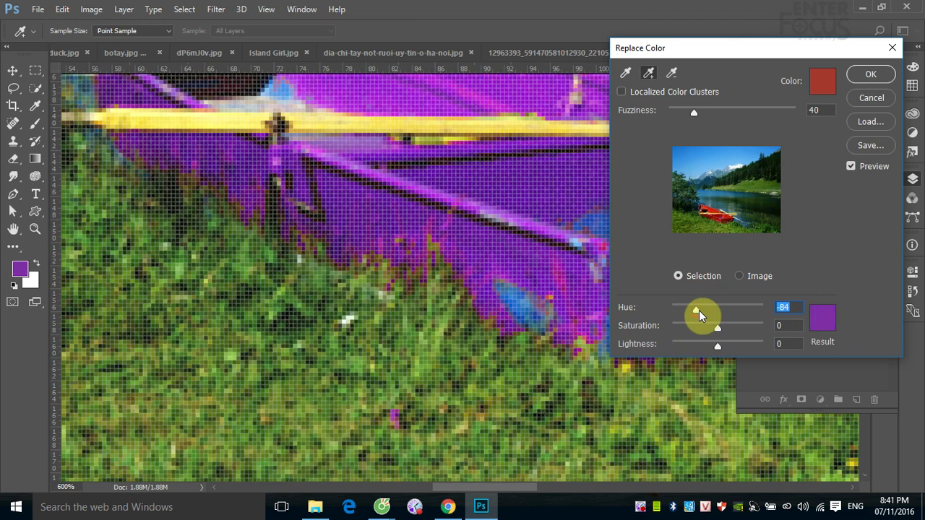
pyautogui.hotkey('ctrl', '-')
pyautogui.hotkey('ctrl', '-')
pyautogui.hotkey('ctrl', '-')
pyautogui.hotkey('ctrl', '-')
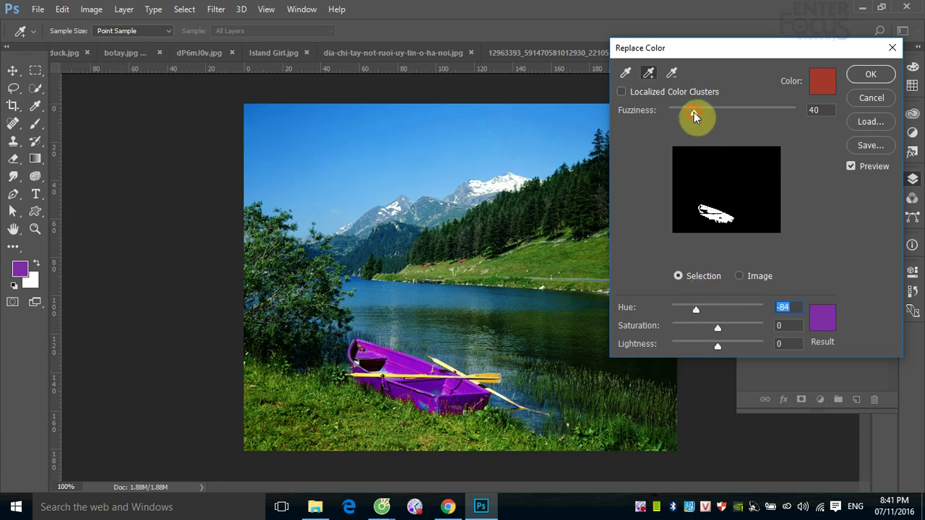
pyautogui.moveTo(693, 112)
pyautogui.mouseDown()
pyautogui.moveTo(669, 111)
pyautogui.moveTo(784, 122)
pyautogui.moveTo(708, 124)
pyautogui.mouseUp()
pyautogui.moveTo(701, 309)
pyautogui.mouseDown()
pyautogui.moveTo(677, 310)
pyautogui.moveTo(732, 309)
pyautogui.mouseUp()
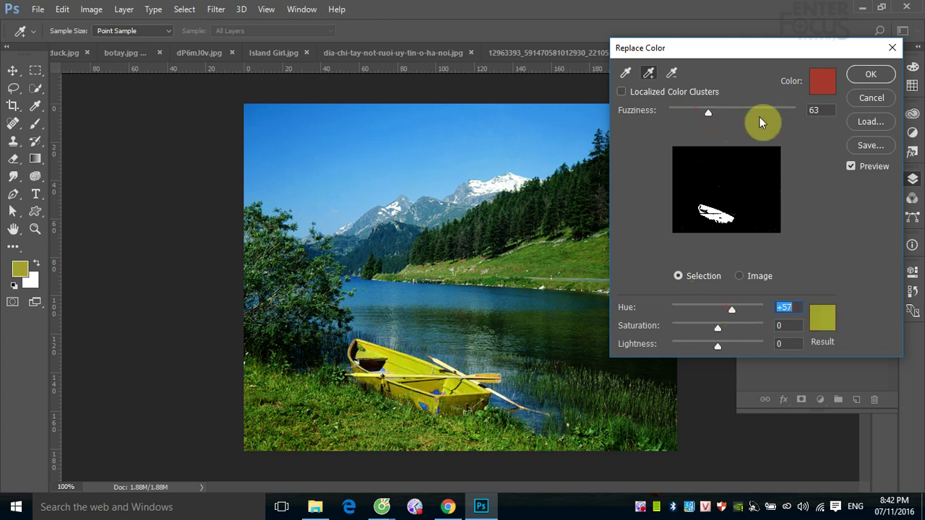
pyautogui.click(870, 74)
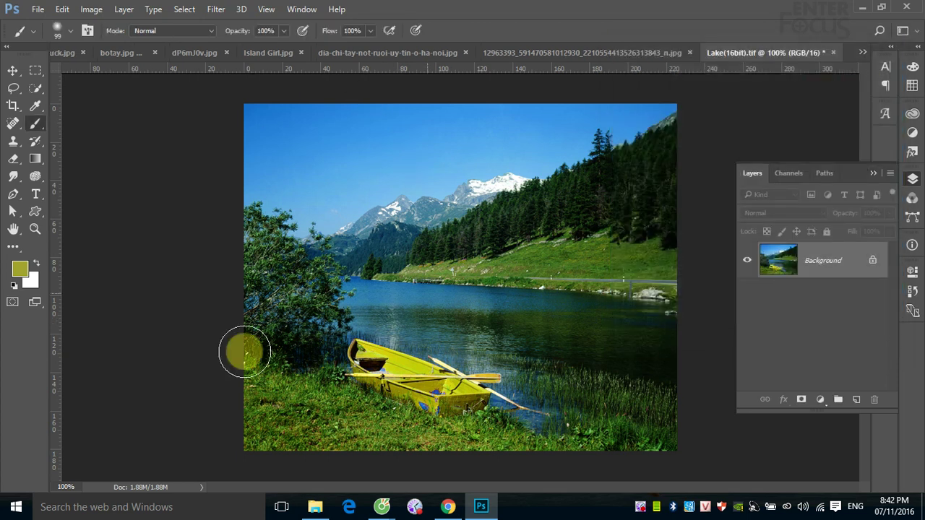
# Replace the sampled blue sky and water with magenta at Hue +100 and wider Fuzziness
pyautogui.click(90, 9)
pyautogui.moveTo(112, 43)
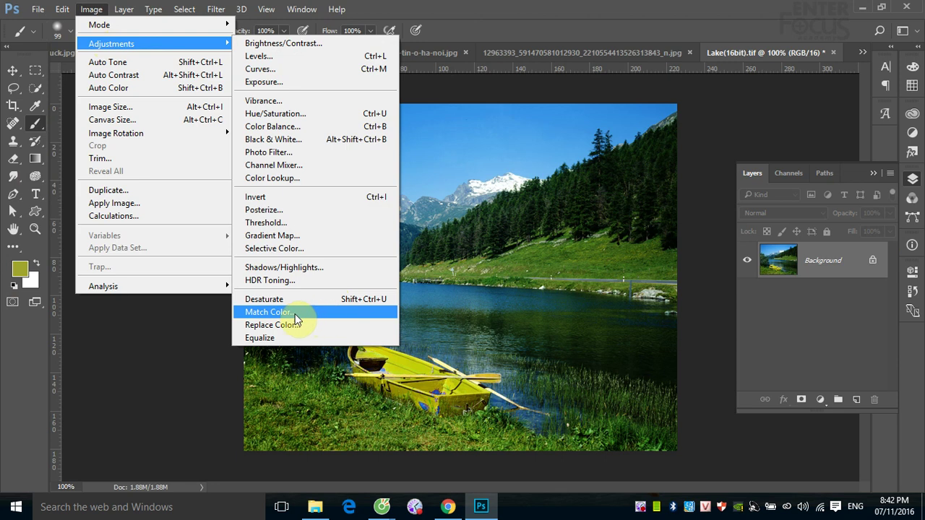
pyautogui.click(286, 325)
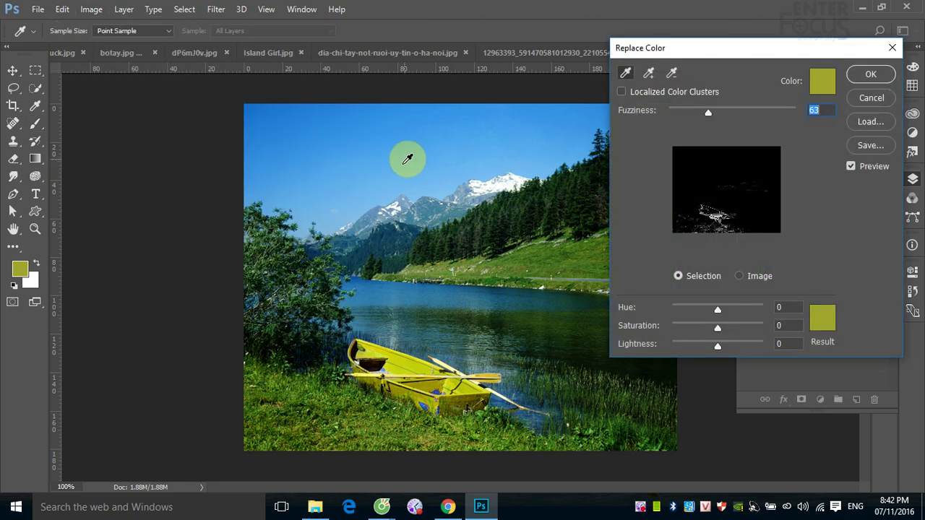
pyautogui.click(265, 114)
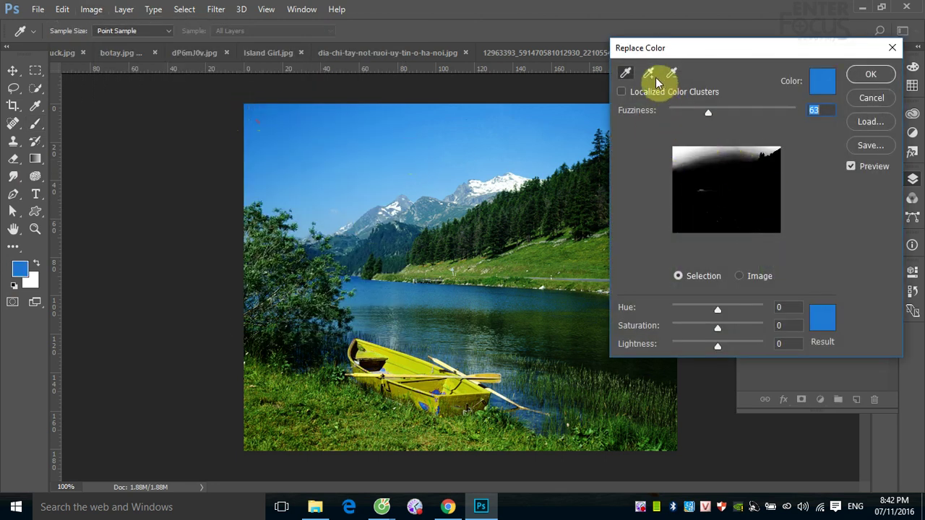
pyautogui.click(649, 73)
pyautogui.click(355, 206)
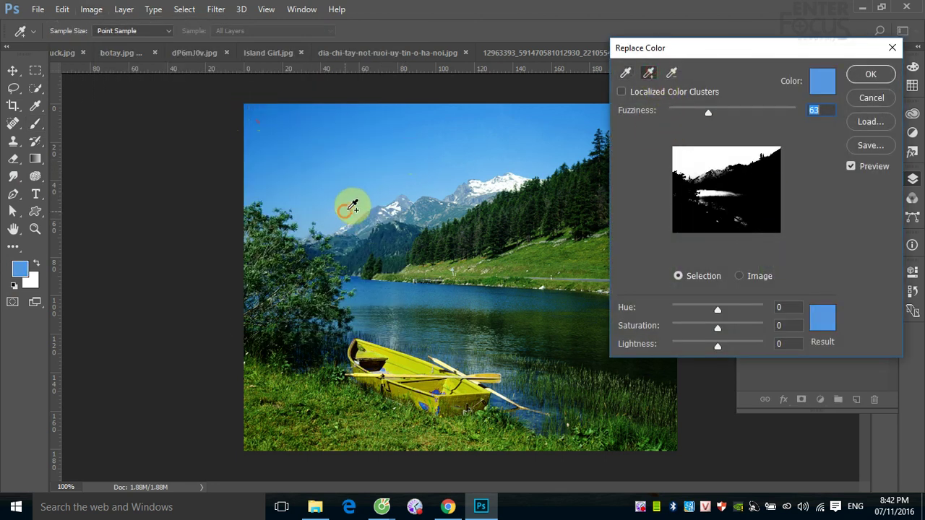
pyautogui.click(533, 160)
pyautogui.moveTo(710, 112); pyautogui.dragTo(747, 113)
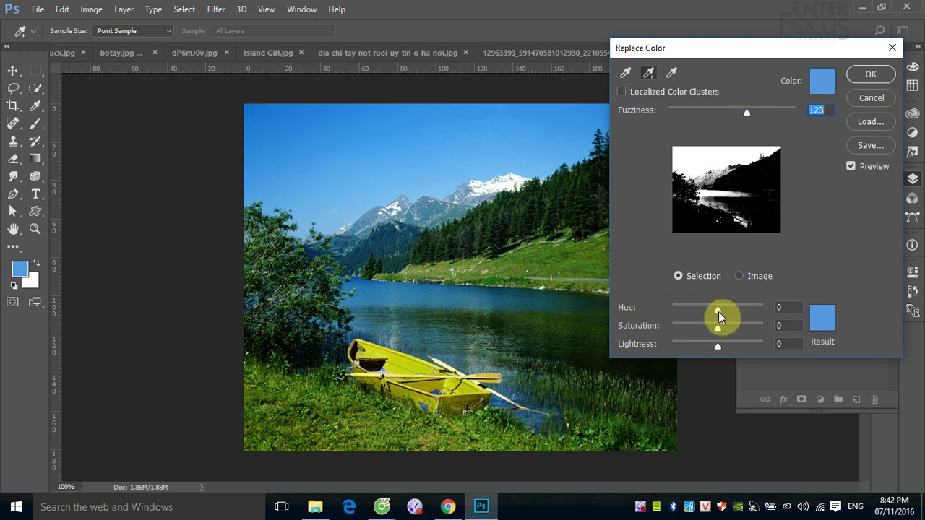
pyautogui.moveTo(718, 311)
pyautogui.mouseDown()
pyautogui.moveTo(680, 310)
pyautogui.moveTo(743, 308)
pyautogui.mouseUp()
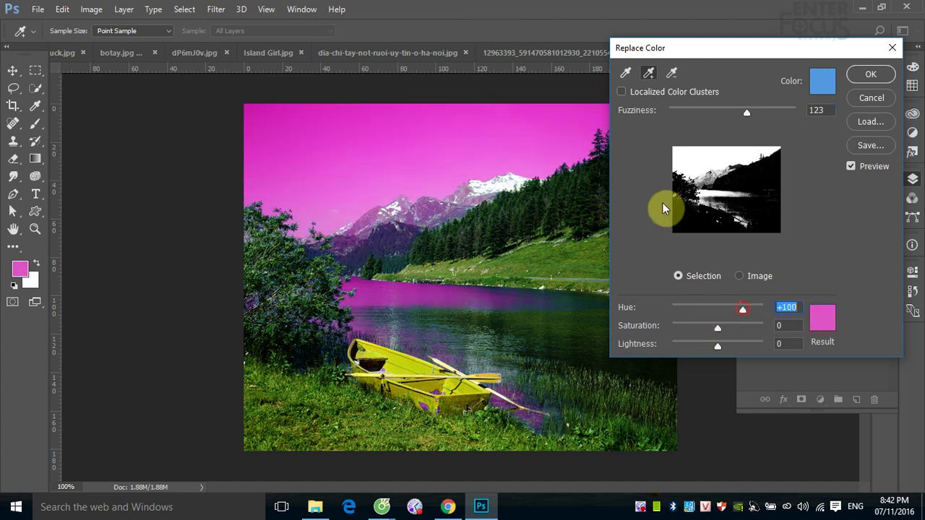
pyautogui.moveTo(749, 111)
pyautogui.mouseDown()
pyautogui.moveTo(779, 112)
pyautogui.moveTo(692, 128)
pyautogui.moveTo(728, 135)
pyautogui.mouseUp()
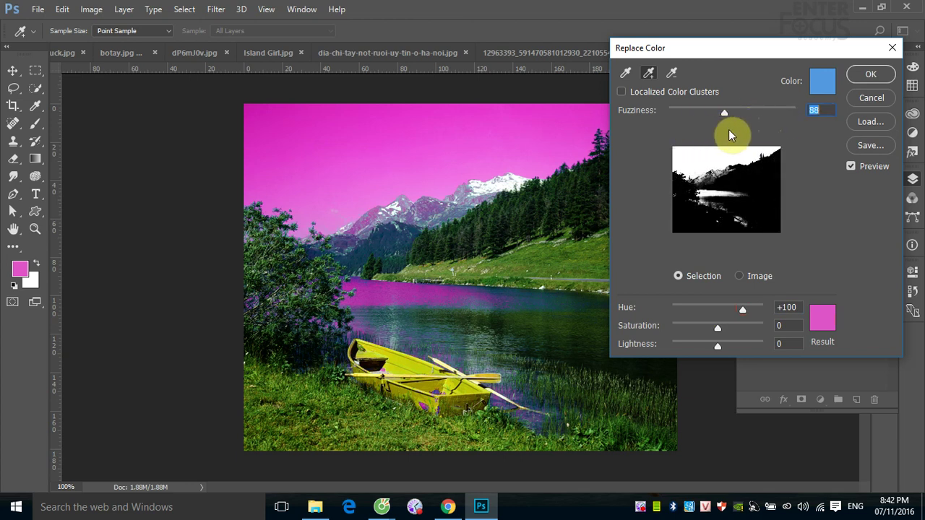
pyautogui.click(871, 76)
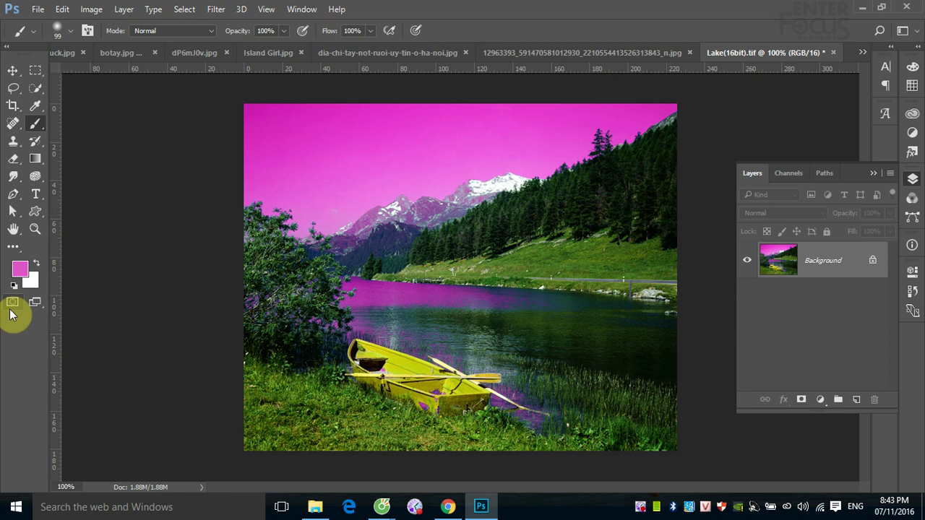
# Undo the sky recolouring and open Selective Color beside the photo
pyautogui.hotkey('ctrl', 'z')
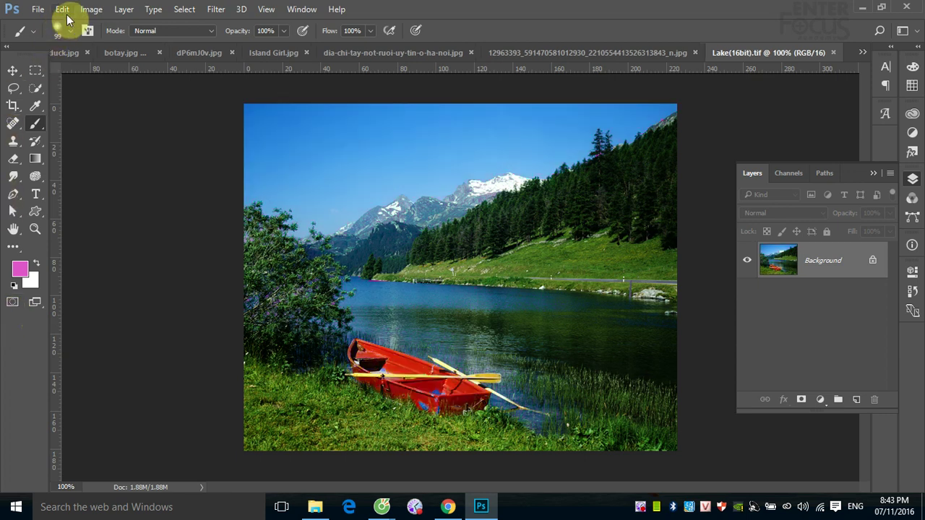
pyautogui.click(92, 10)
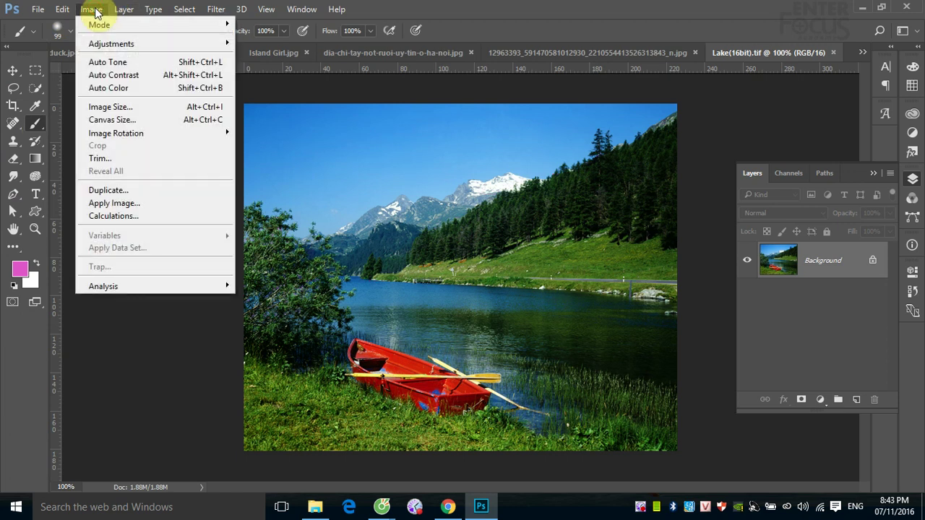
pyautogui.moveTo(111, 43)
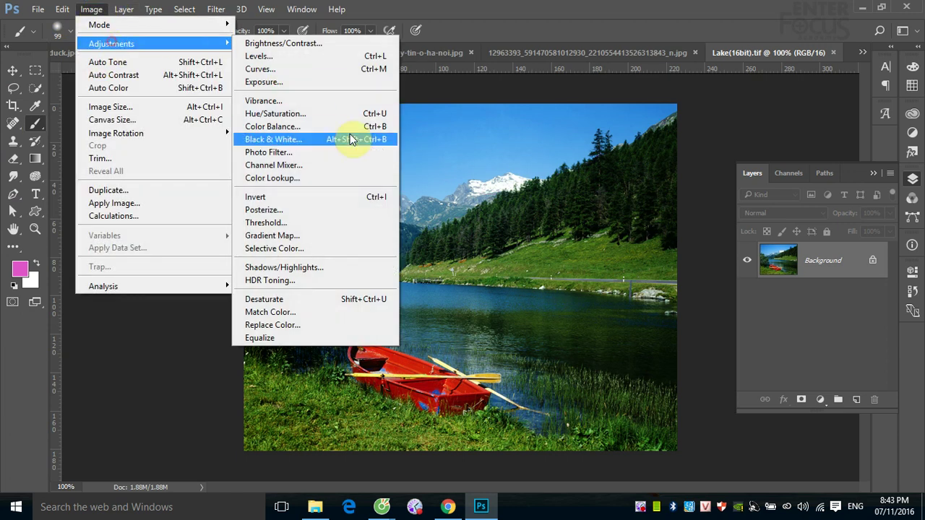
pyautogui.click(289, 248)
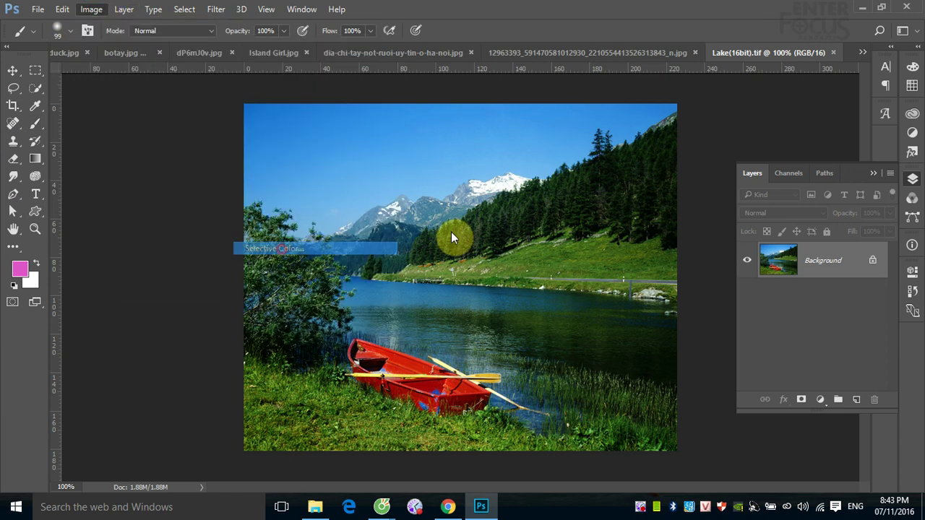
pyautogui.moveTo(515, 99)
pyautogui.mouseDown()
pyautogui.moveTo(863, 125)
pyautogui.moveTo(846, 116)
pyautogui.mouseUp()
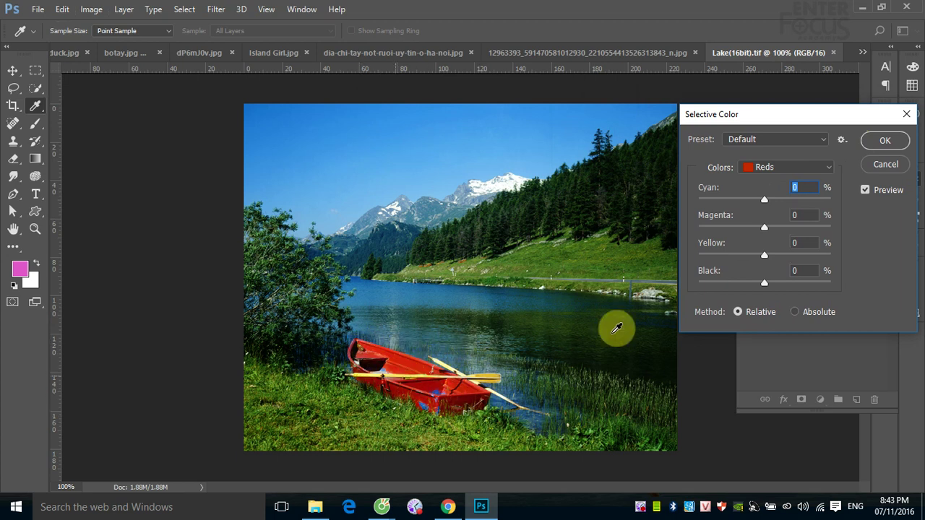
# Set Reds to Cyan +100, Magenta +68, Yellow -91 to make the boat magenta, and apply
pyautogui.moveTo(764, 200); pyautogui.dragTo(695, 203)
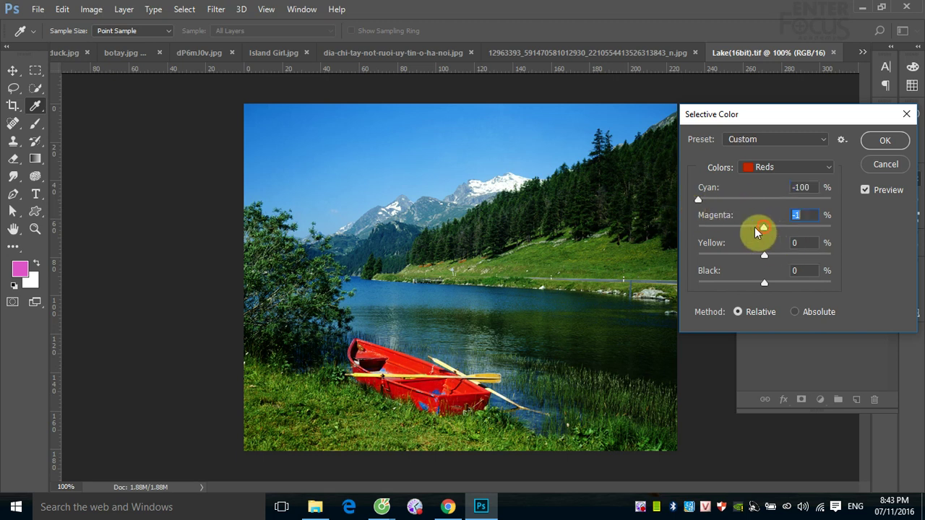
pyautogui.moveTo(765, 227); pyautogui.dragTo(684, 230)
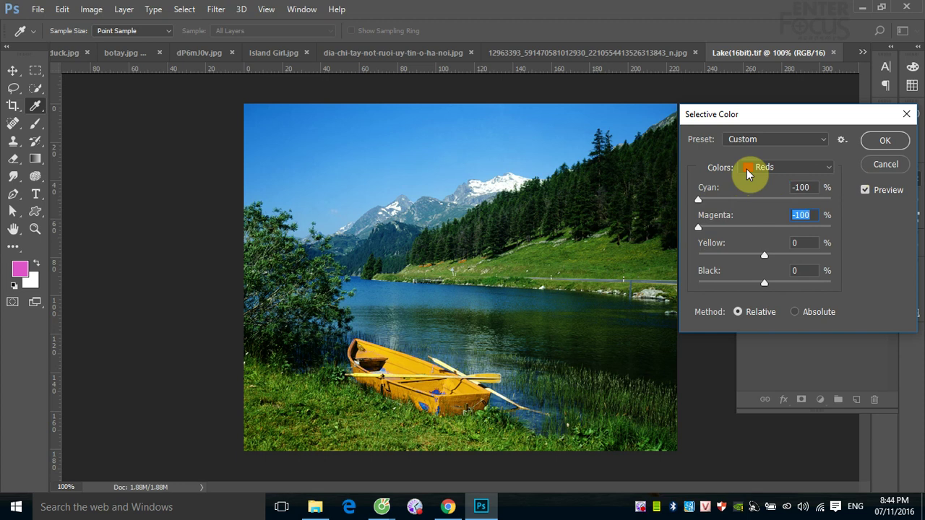
pyautogui.moveTo(765, 256)
pyautogui.mouseDown()
pyautogui.moveTo(756, 261)
pyautogui.moveTo(838, 261)
pyautogui.mouseUp()
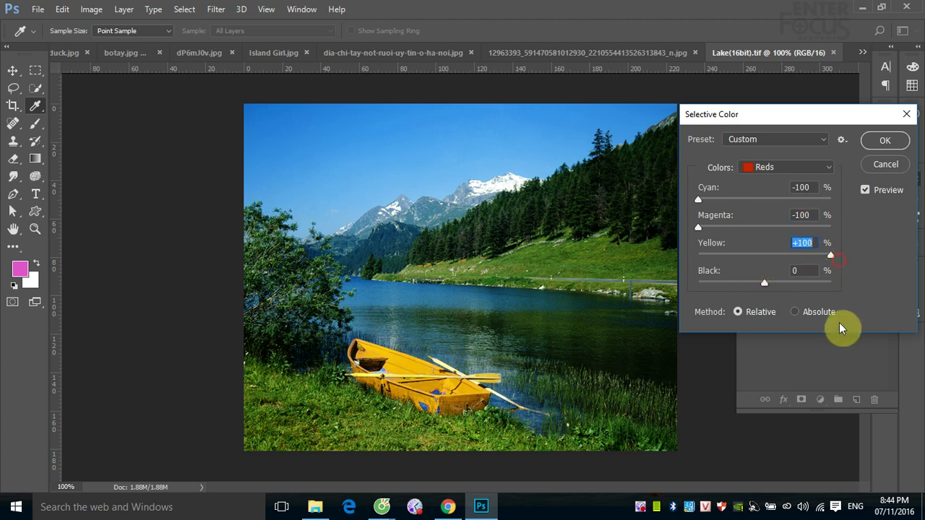
pyautogui.moveTo(698, 227)
pyautogui.mouseDown()
pyautogui.moveTo(833, 229)
pyautogui.moveTo(748, 230)
pyautogui.mouseUp()
pyautogui.moveTo(699, 202); pyautogui.dragTo(836, 201)
pyautogui.moveTo(746, 227)
pyautogui.mouseDown()
pyautogui.moveTo(704, 233)
pyautogui.moveTo(739, 230)
pyautogui.mouseUp()
pyautogui.moveTo(830, 256); pyautogui.dragTo(704, 257)
pyautogui.moveTo(740, 230); pyautogui.dragTo(770, 230)
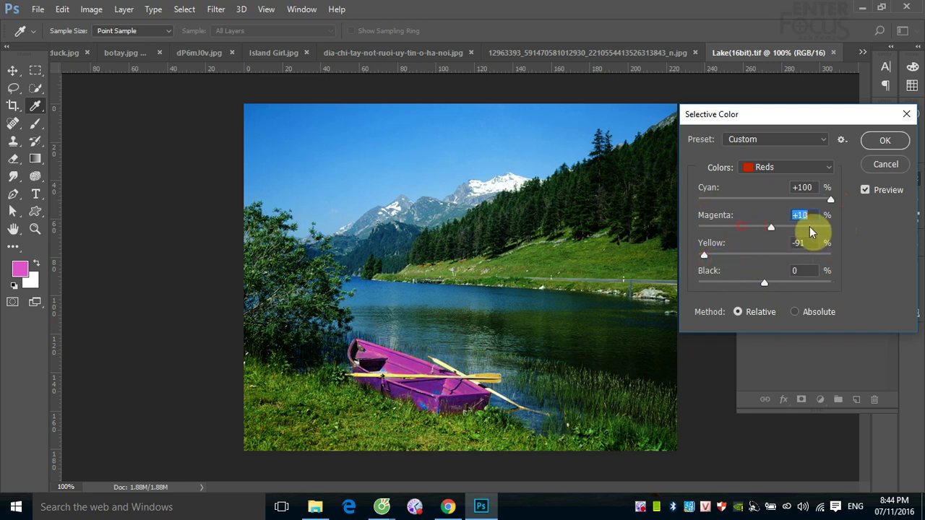
pyautogui.click(809, 229)
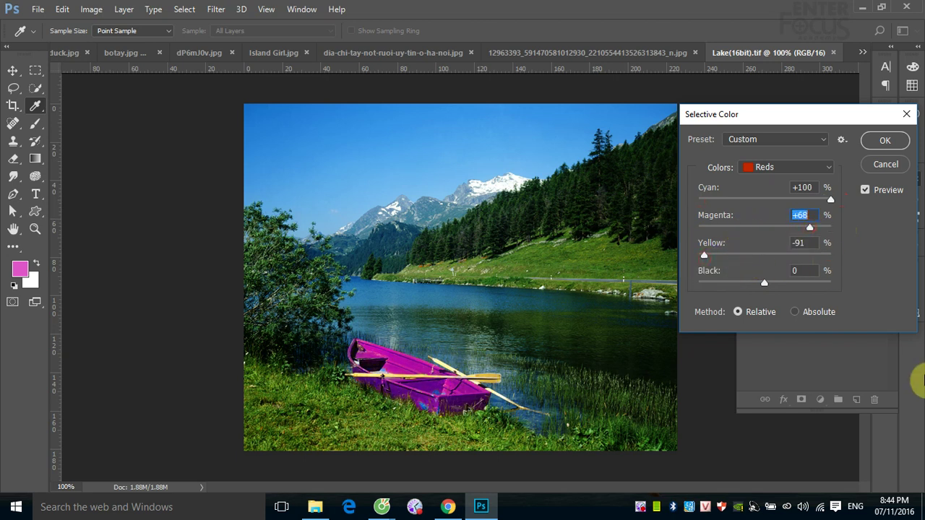
pyautogui.click(881, 142)
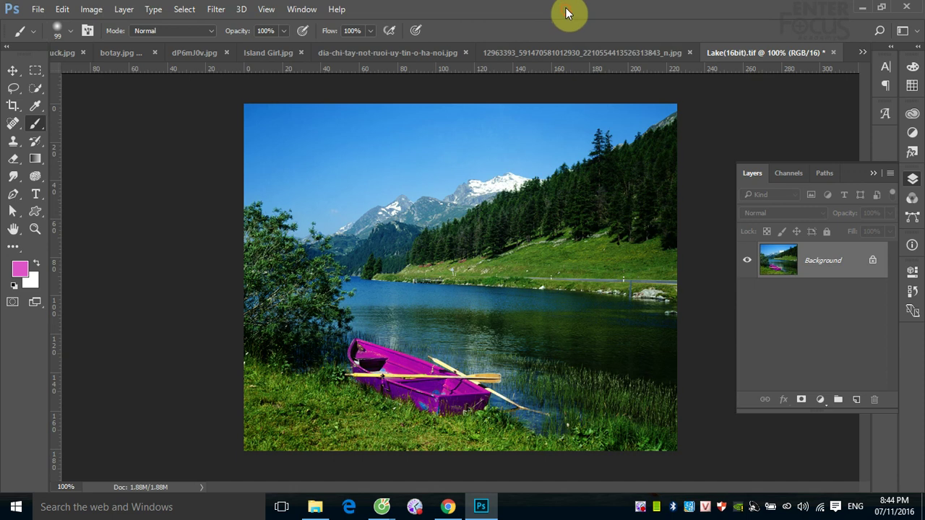
# Undo the magenta boat, then open Black & White and cancel it
pyautogui.hotkey('ctrl', 'z')
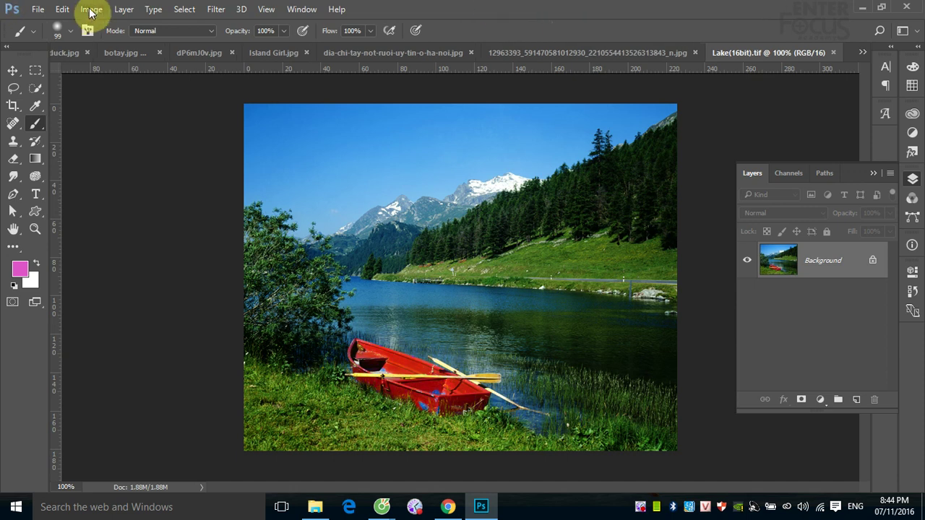
pyautogui.click(91, 10)
pyautogui.moveTo(111, 44)
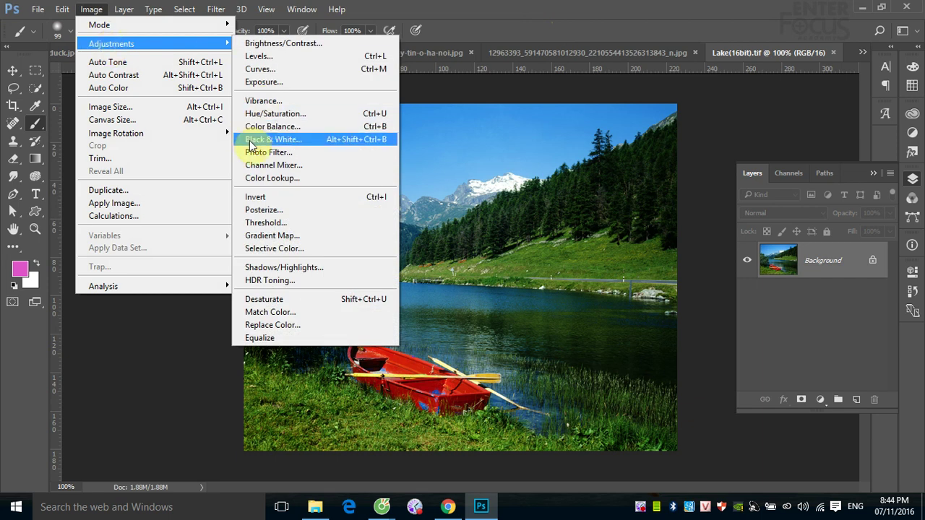
pyautogui.click(250, 142)
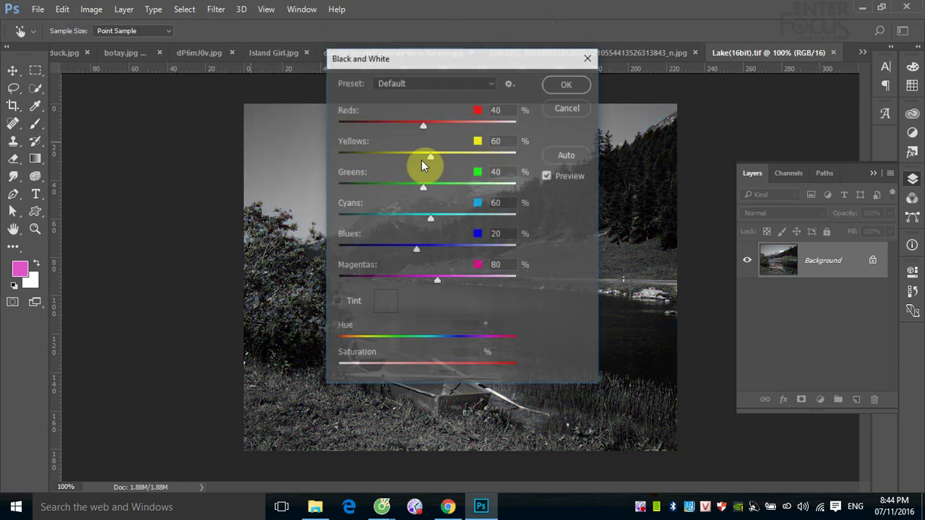
pyautogui.moveTo(474, 64)
pyautogui.mouseDown()
pyautogui.moveTo(828, 91)
pyautogui.moveTo(825, 98)
pyautogui.mouseUp()
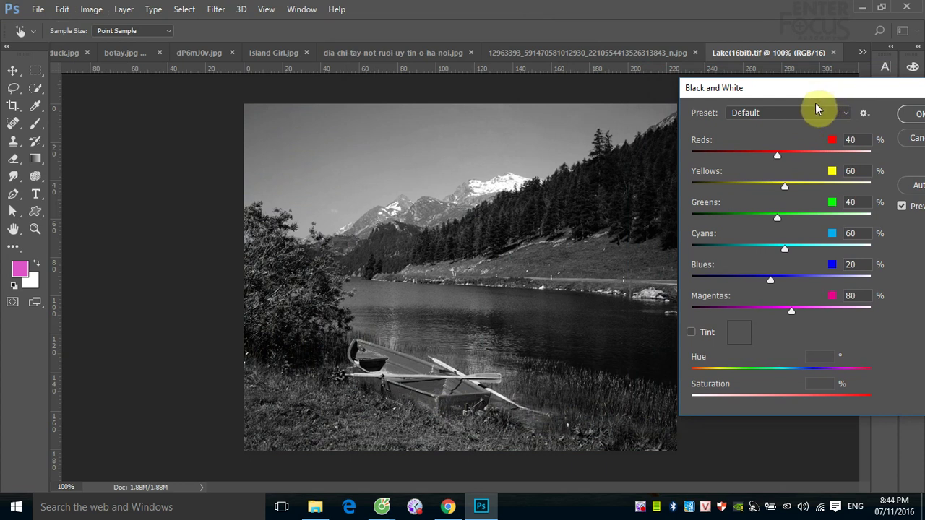
pyautogui.click(912, 137)
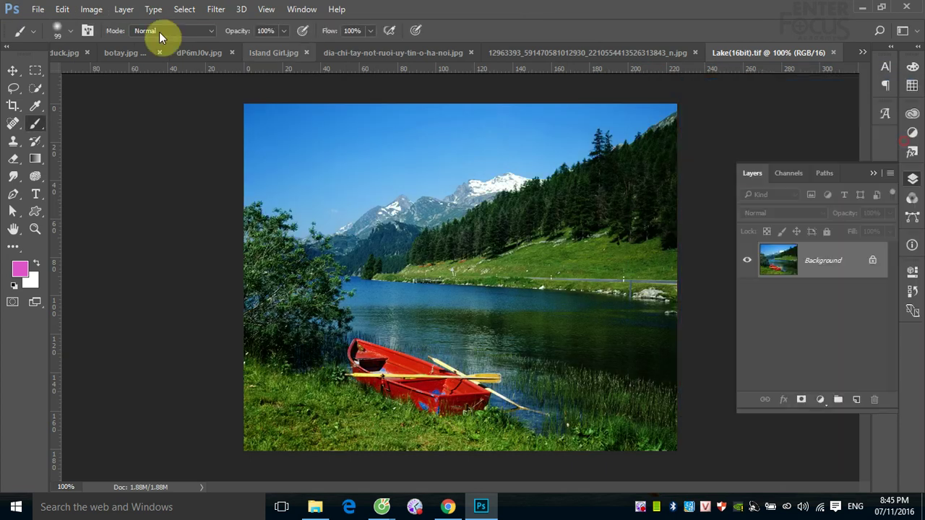
pyautogui.click(92, 10)
pyautogui.moveTo(100, 25)
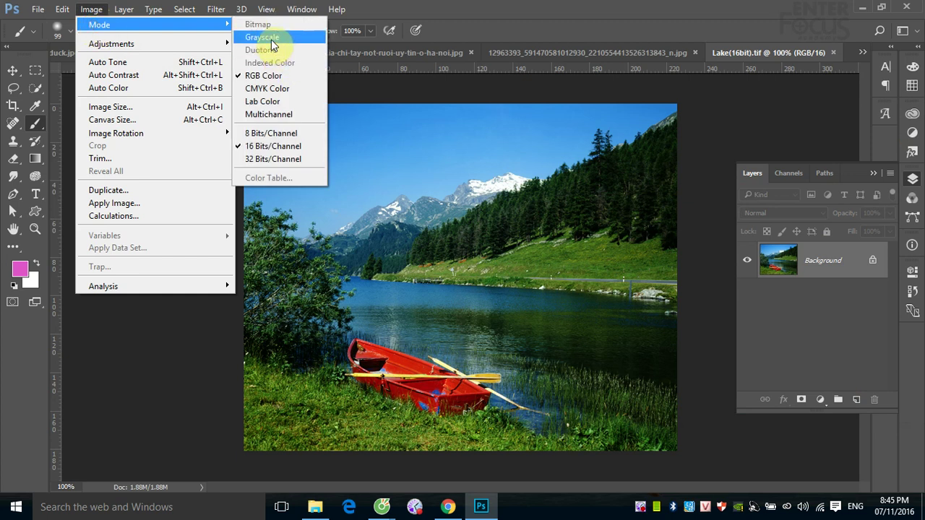
pyautogui.click(273, 39)
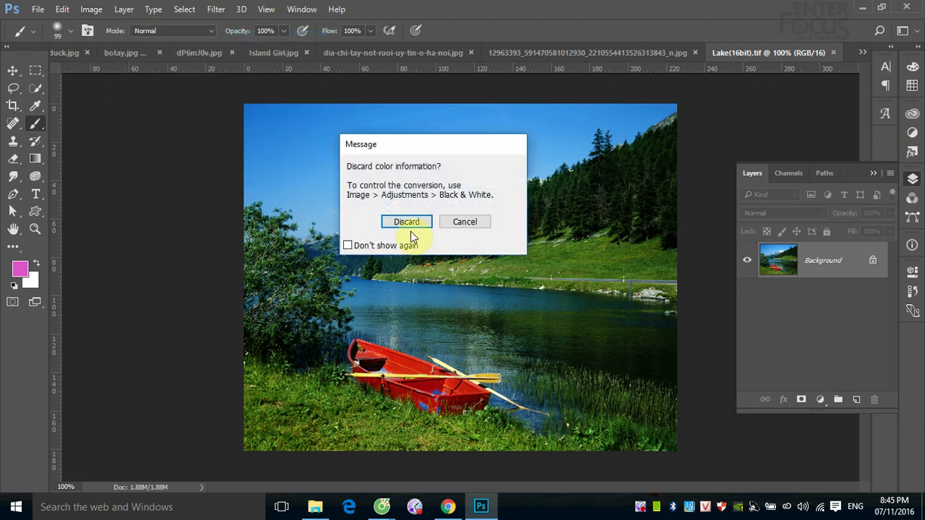
pyautogui.click(406, 221)
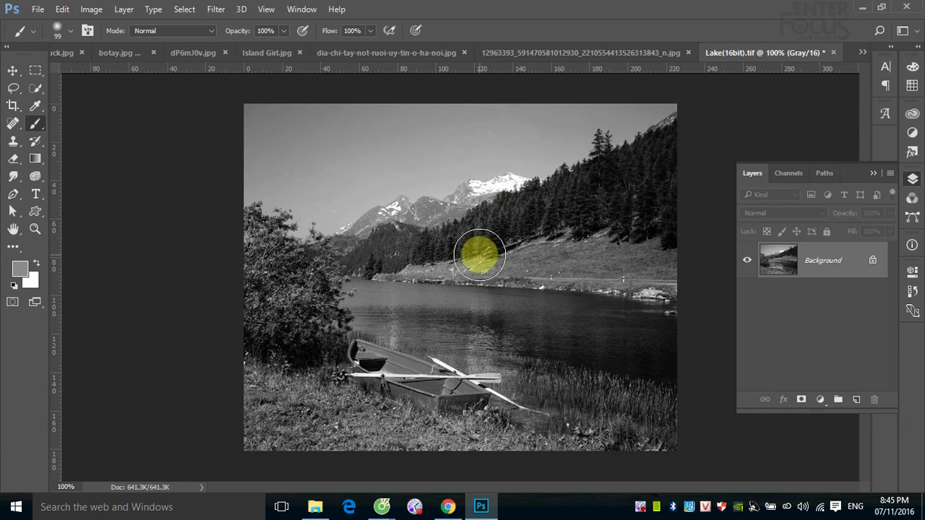
pyautogui.hotkey('ctrl', 'z')
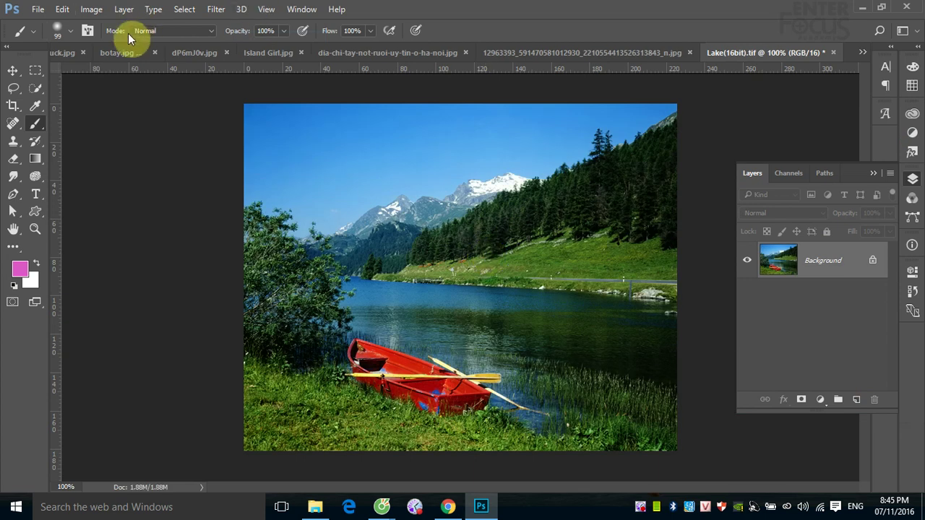
pyautogui.click(90, 13)
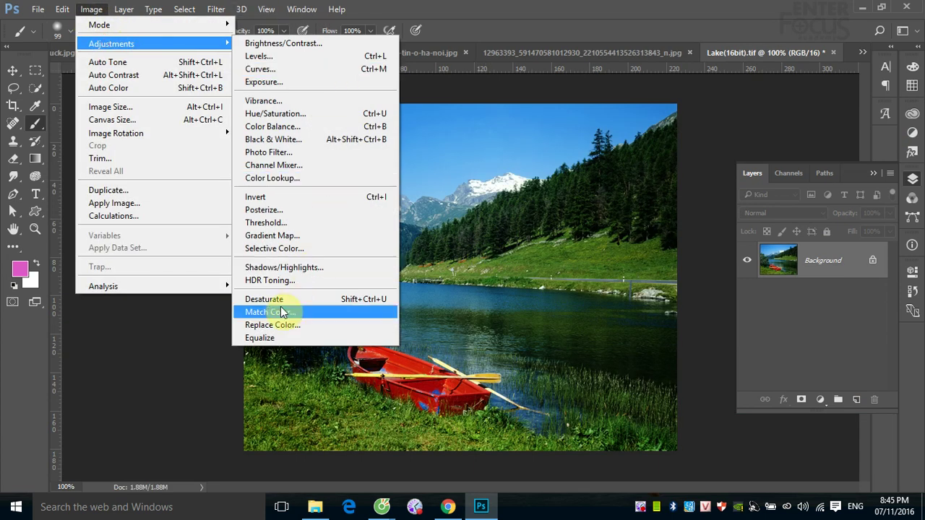
pyautogui.click(268, 114)
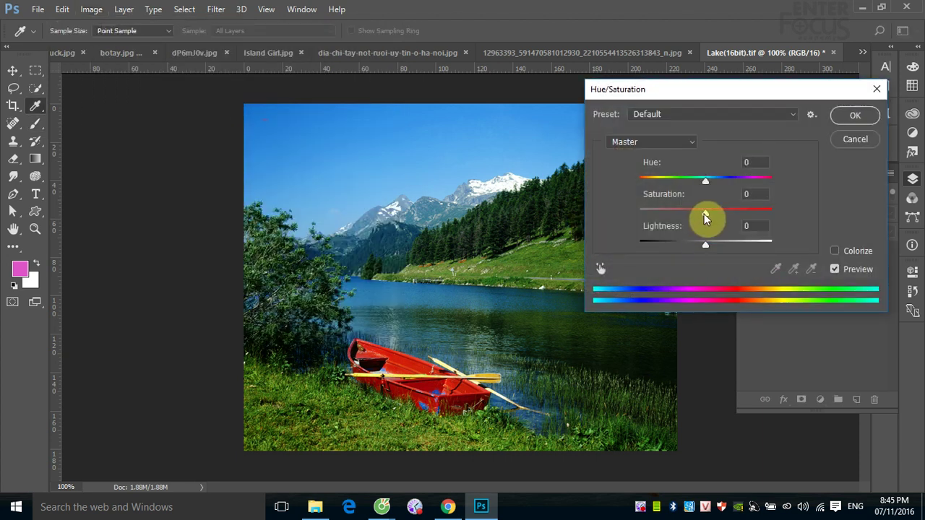
pyautogui.moveTo(705, 212); pyautogui.dragTo(619, 214)
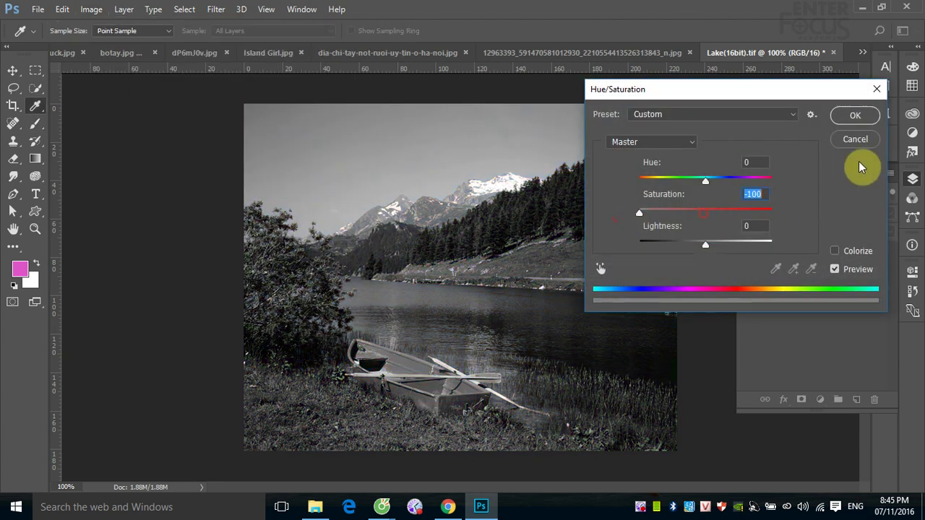
pyautogui.click(854, 139)
pyautogui.click(92, 9)
pyautogui.moveTo(112, 44)
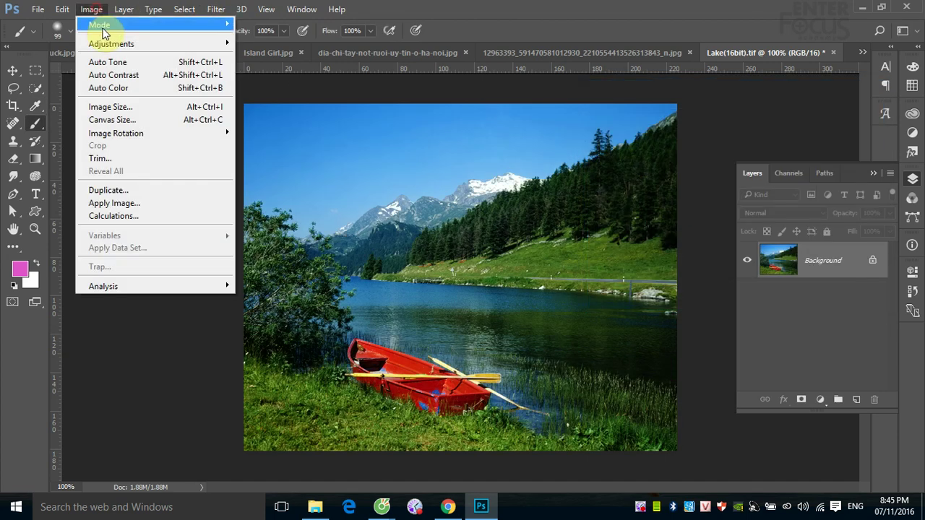
pyautogui.click(295, 299)
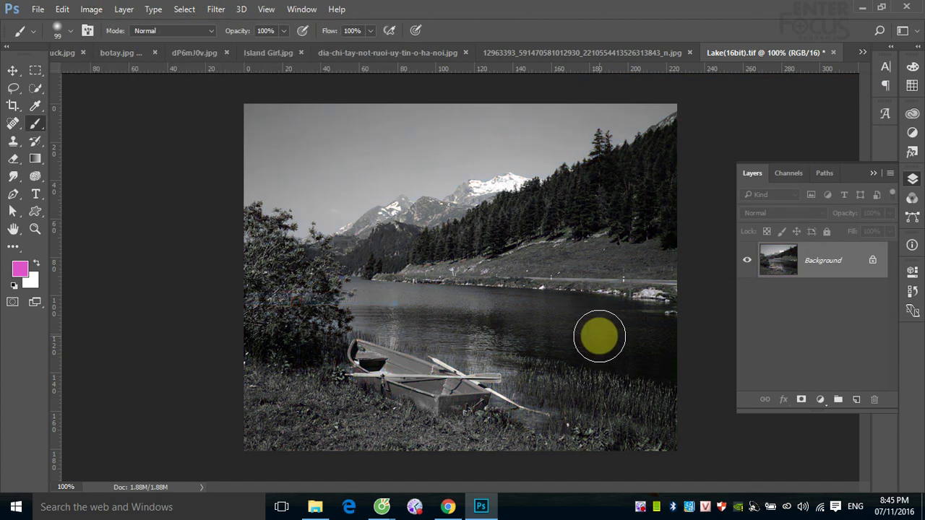
pyautogui.hotkey('ctrl', 'z')
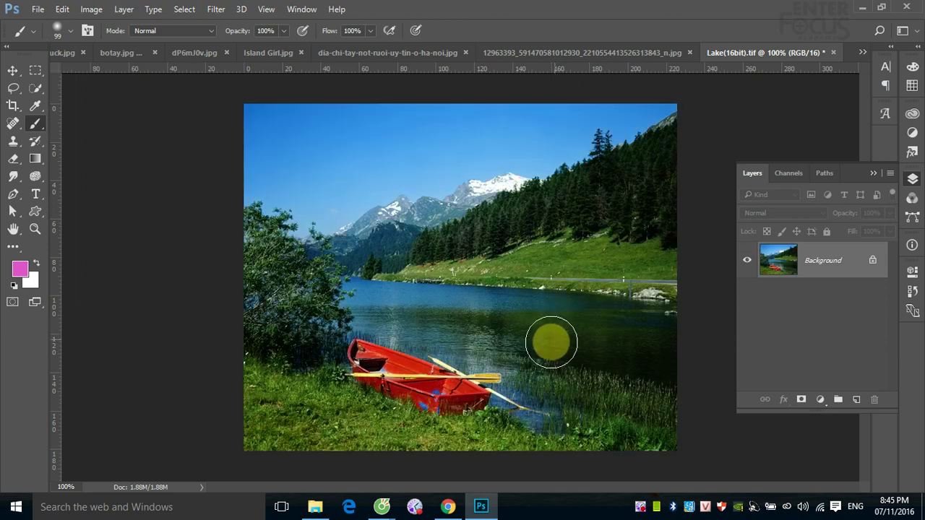
# Open the Black & White dialog and position it beside the lake photo
pyautogui.click(91, 9)
pyautogui.moveTo(111, 43)
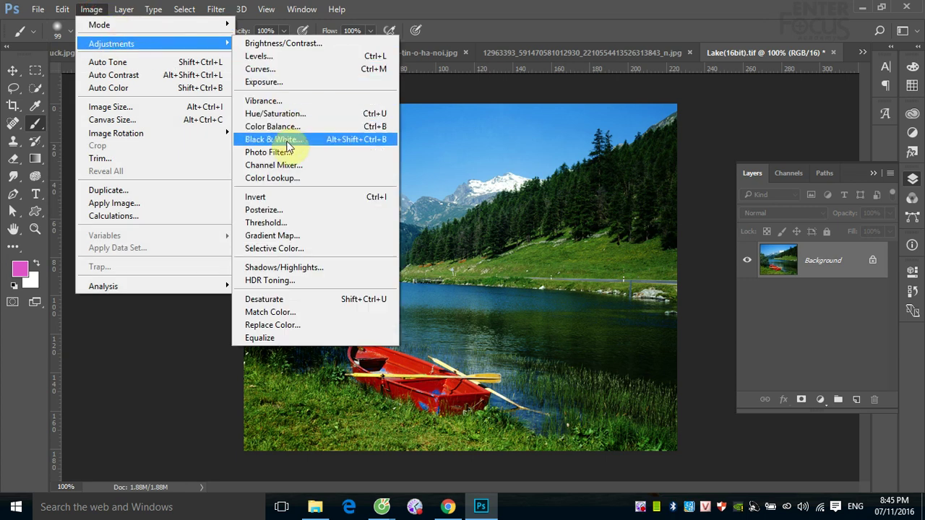
pyautogui.click(286, 140)
pyautogui.moveTo(507, 61); pyautogui.dragTo(884, 109)
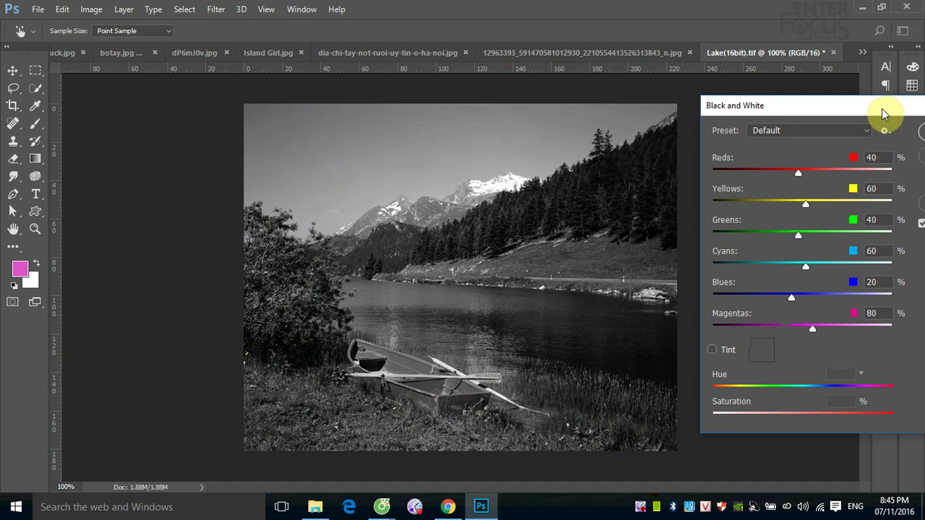
pyautogui.moveTo(884, 108); pyautogui.dragTo(819, 85)
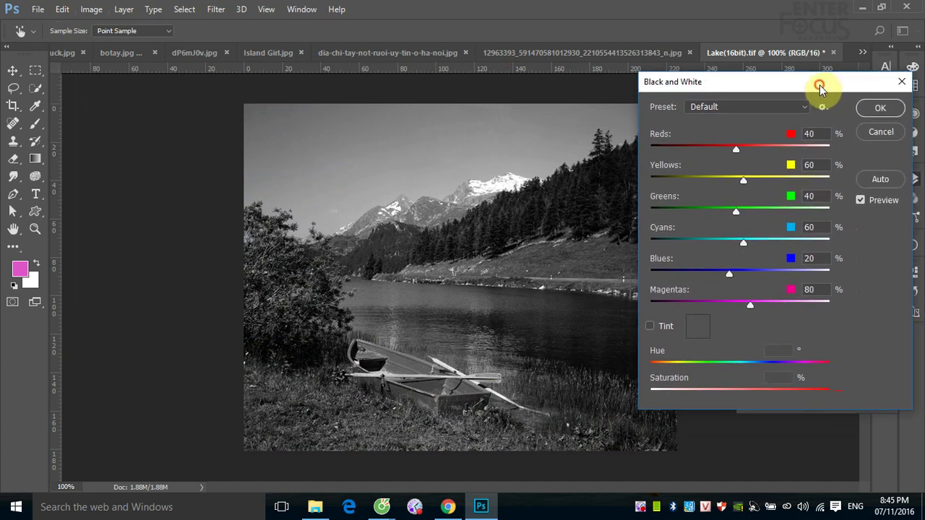
# Enable a sepia Tint at Hue 53 and raise Reds to 160%
pyautogui.click(649, 328)
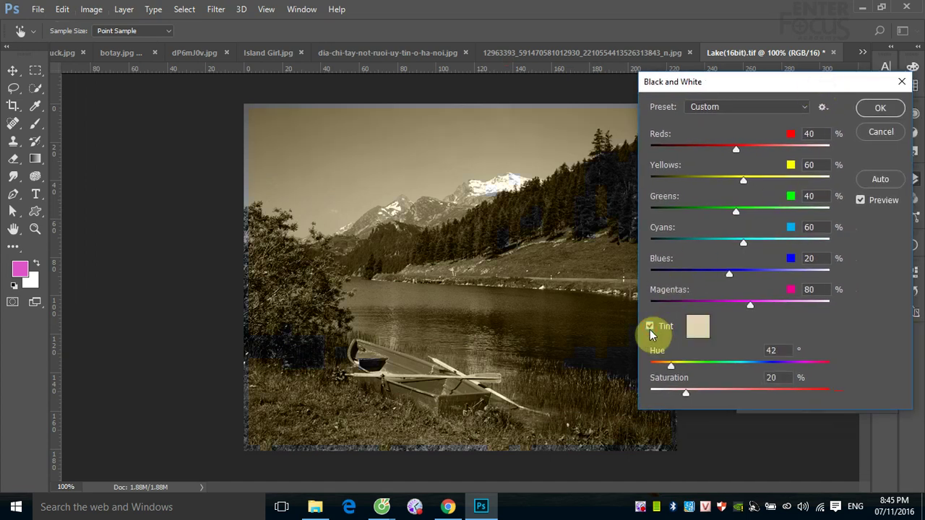
pyautogui.moveTo(672, 365); pyautogui.dragTo(744, 365)
pyautogui.moveTo(743, 367); pyautogui.dragTo(703, 361)
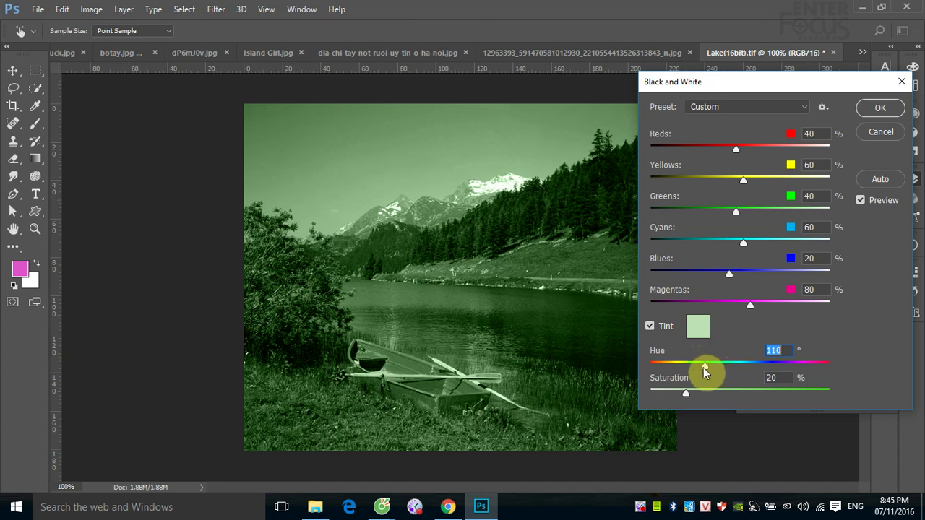
pyautogui.moveTo(703, 367); pyautogui.dragTo(676, 367)
pyautogui.moveTo(737, 151); pyautogui.dragTo(779, 148)
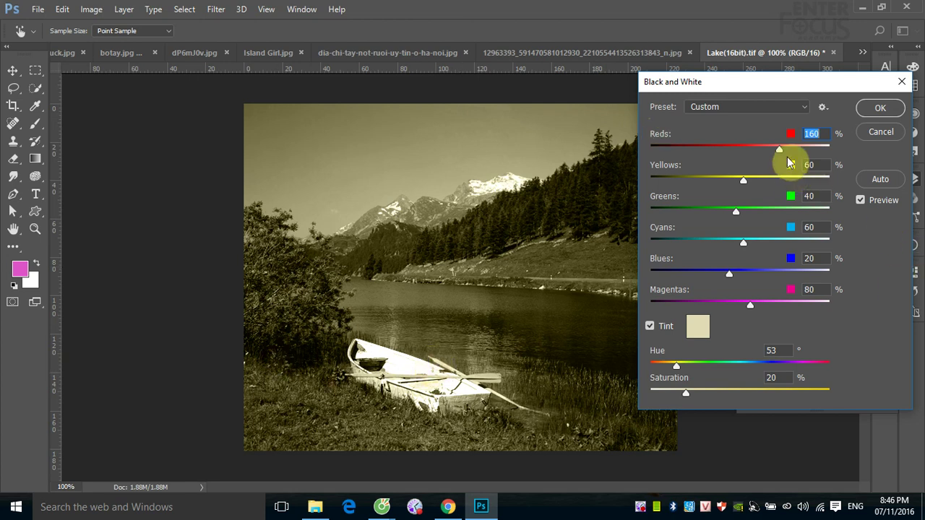
# Experiment with the Reds slider and a green tint at saturation 46
pyautogui.moveTo(780, 149); pyautogui.dragTo(699, 149)
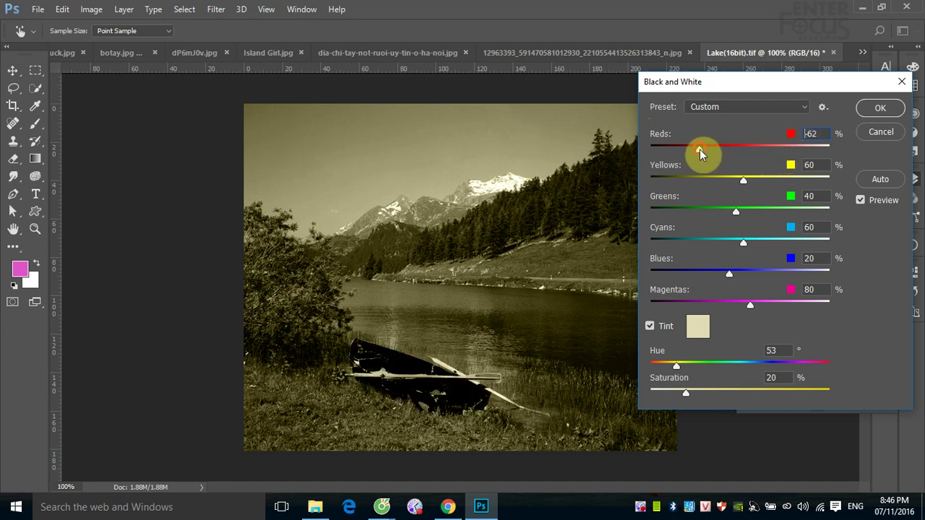
pyautogui.moveTo(699, 149); pyautogui.dragTo(776, 149)
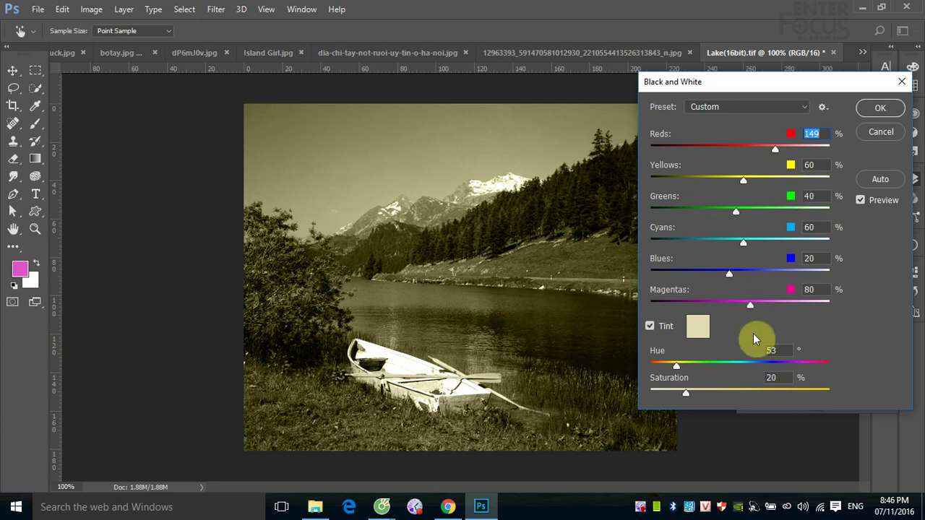
pyautogui.moveTo(676, 367); pyautogui.dragTo(722, 366)
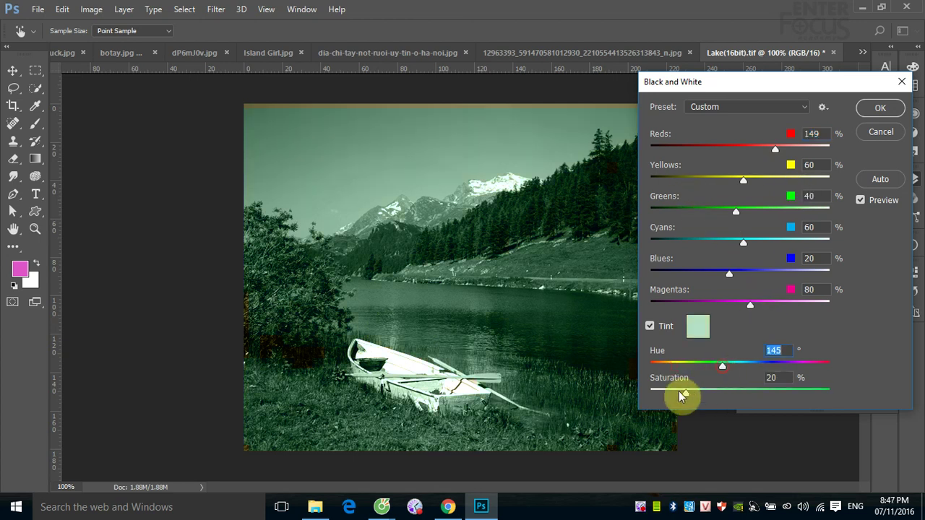
pyautogui.moveTo(687, 394)
pyautogui.mouseDown()
pyautogui.moveTo(733, 392)
pyautogui.moveTo(677, 365)
pyautogui.mouseUp()
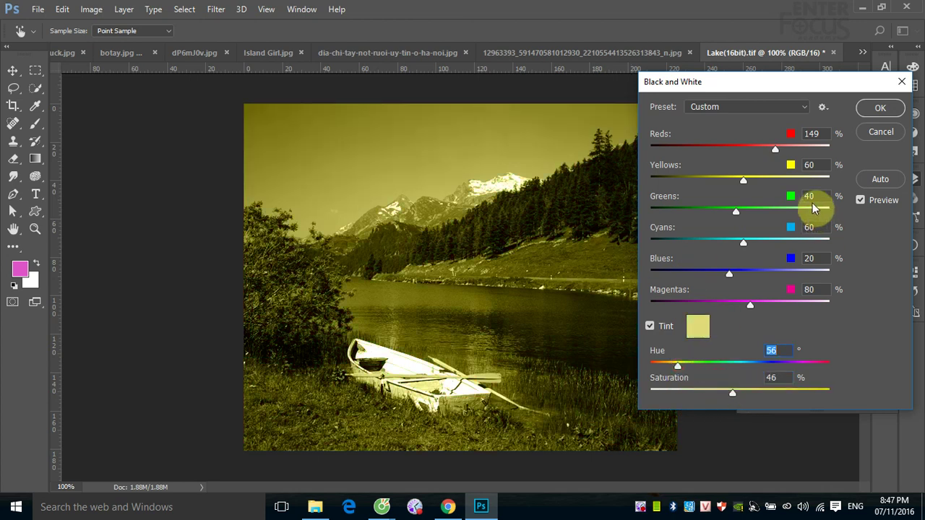
pyautogui.moveTo(774, 150)
pyautogui.mouseDown()
pyautogui.moveTo(734, 151)
pyautogui.moveTo(746, 149)
pyautogui.mouseUp()
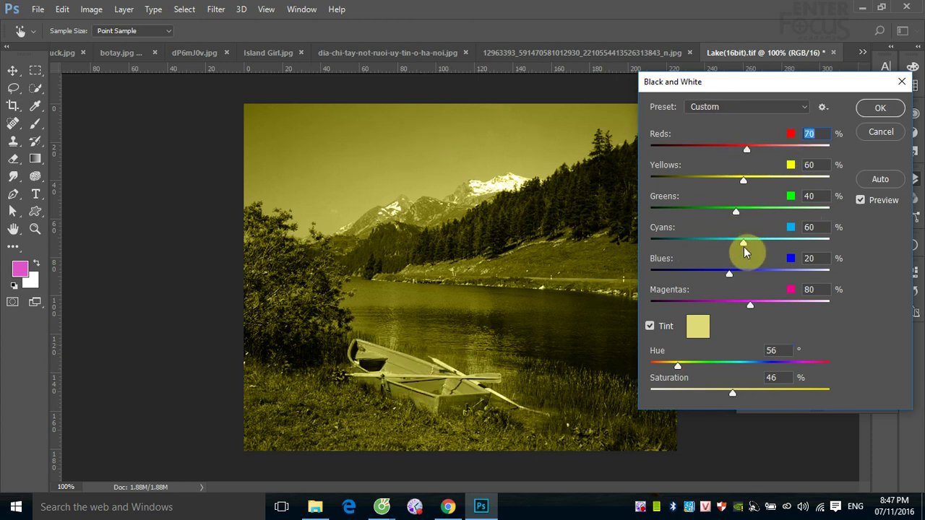
# Try Cyans at -17 and Greens at 270, then cancel Black & White and open Image > Adjustments
pyautogui.moveTo(744, 242); pyautogui.dragTo(784, 242)
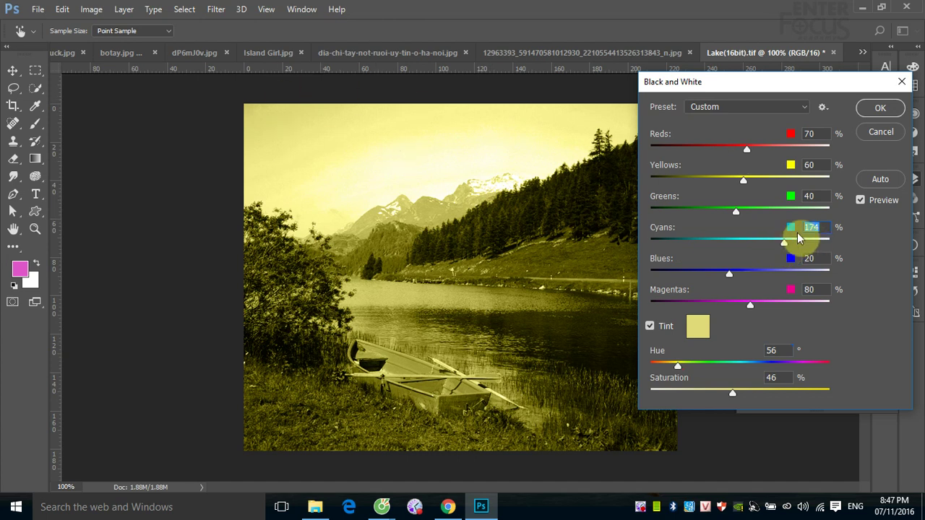
pyautogui.moveTo(784, 242); pyautogui.dragTo(748, 242)
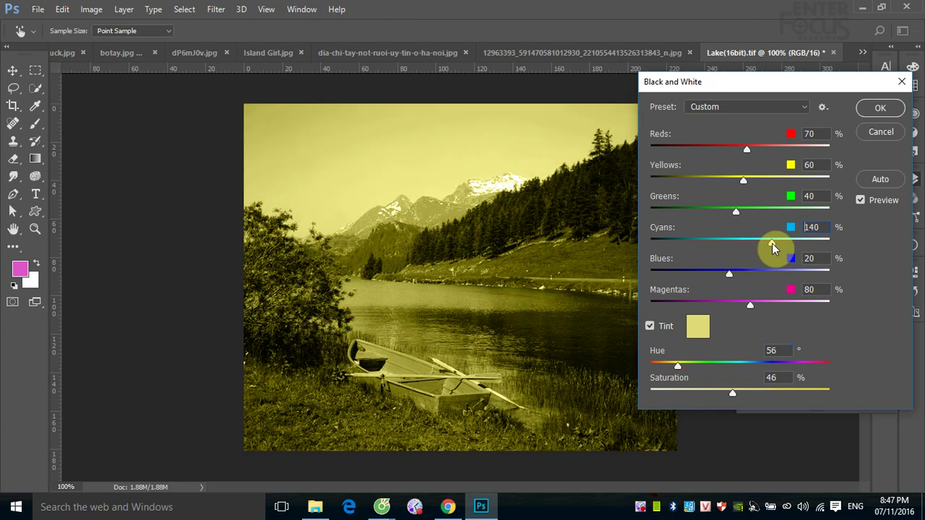
pyautogui.moveTo(748, 248); pyautogui.dragTo(716, 243)
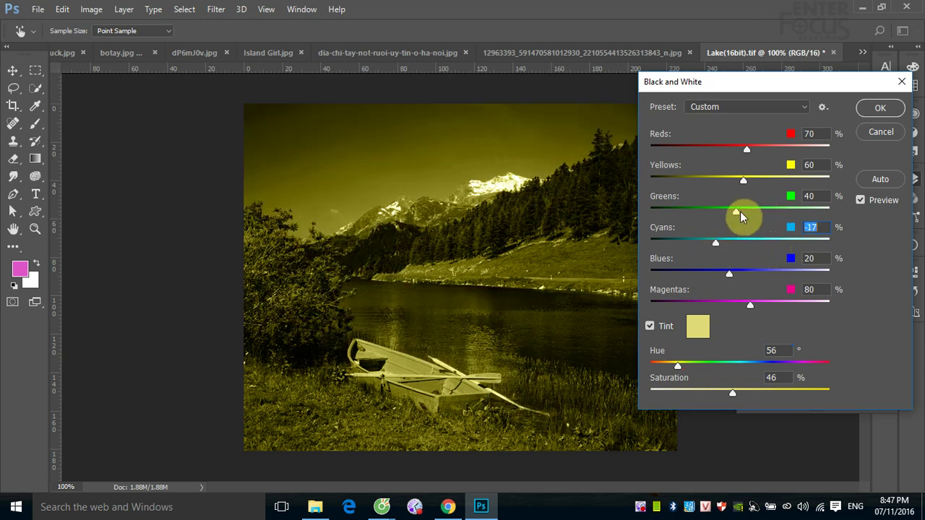
pyautogui.moveTo(737, 211); pyautogui.dragTo(818, 211)
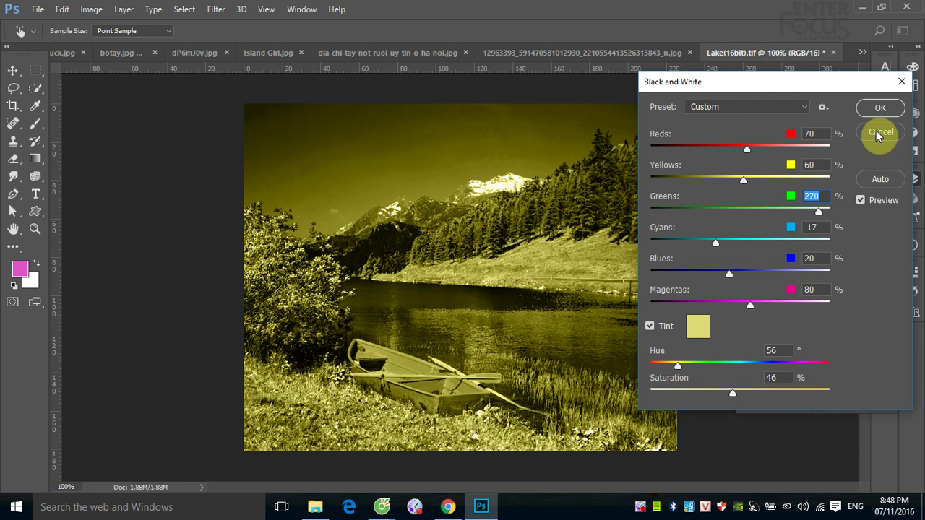
pyautogui.click(877, 135)
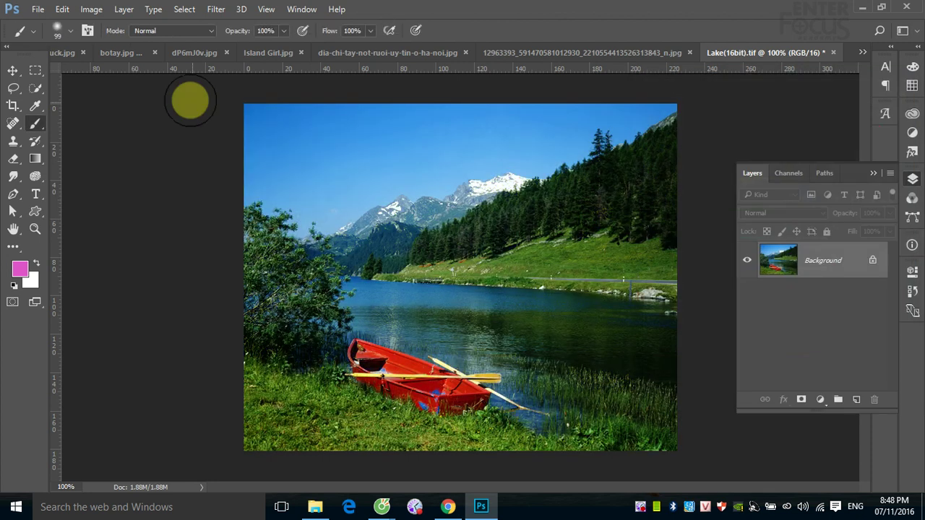
pyautogui.click(91, 9)
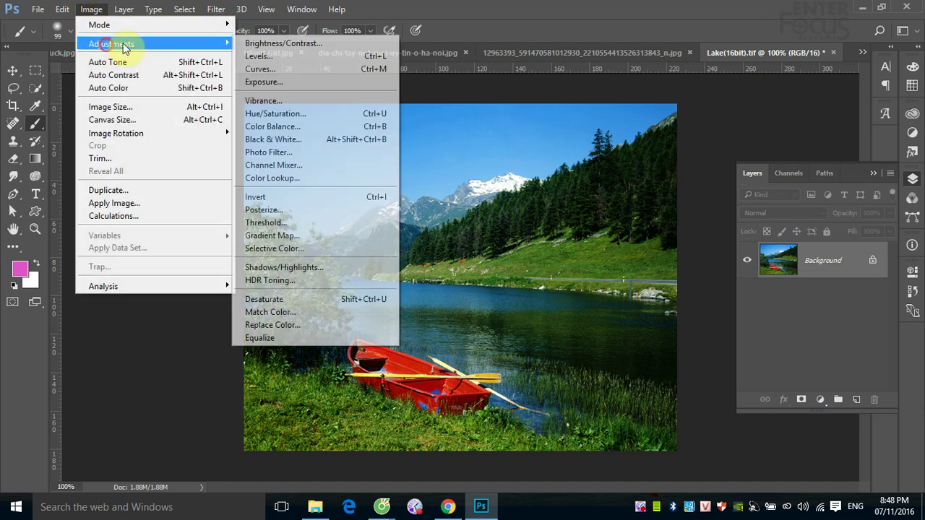